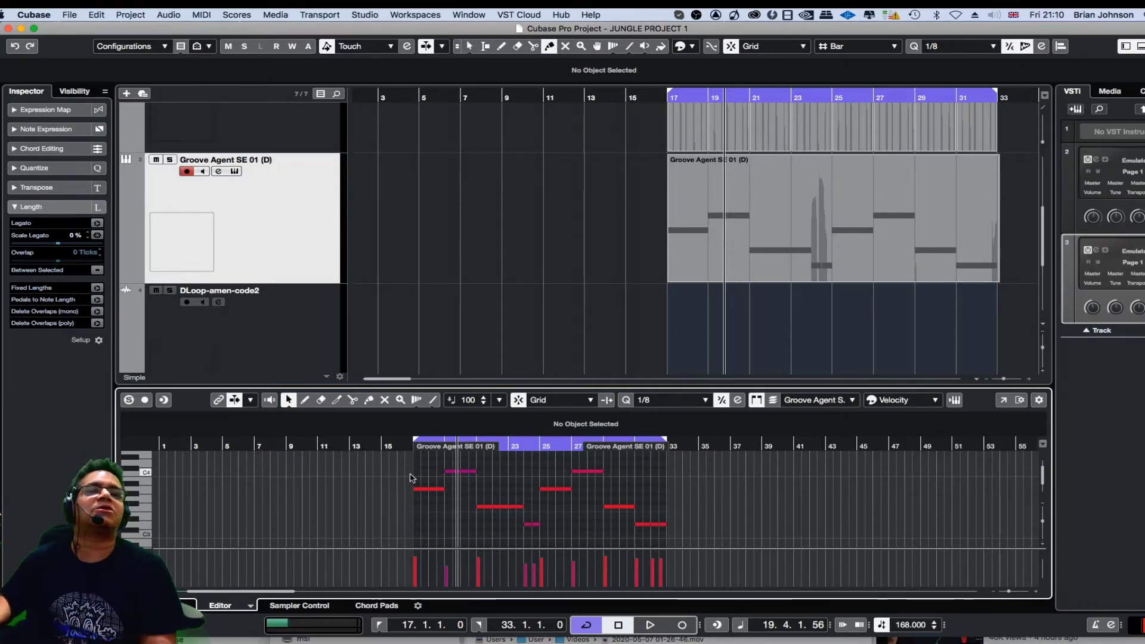
Step: Play the looped section from bar 17 to hear the existing bass line with the drums
key("KP_1")
key("space")
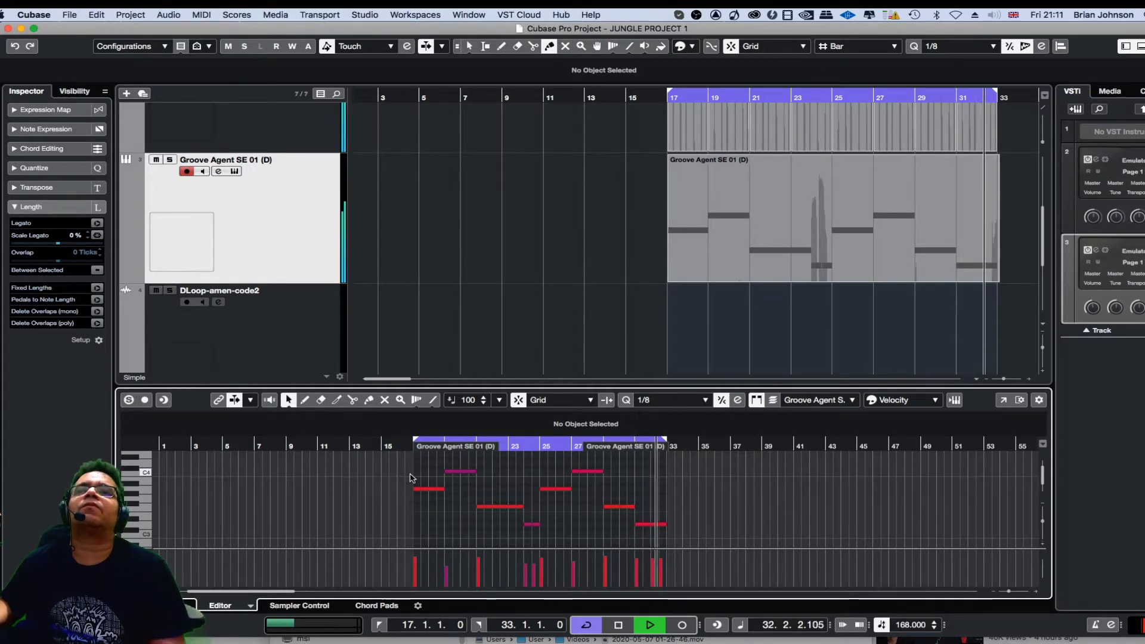
key("space")
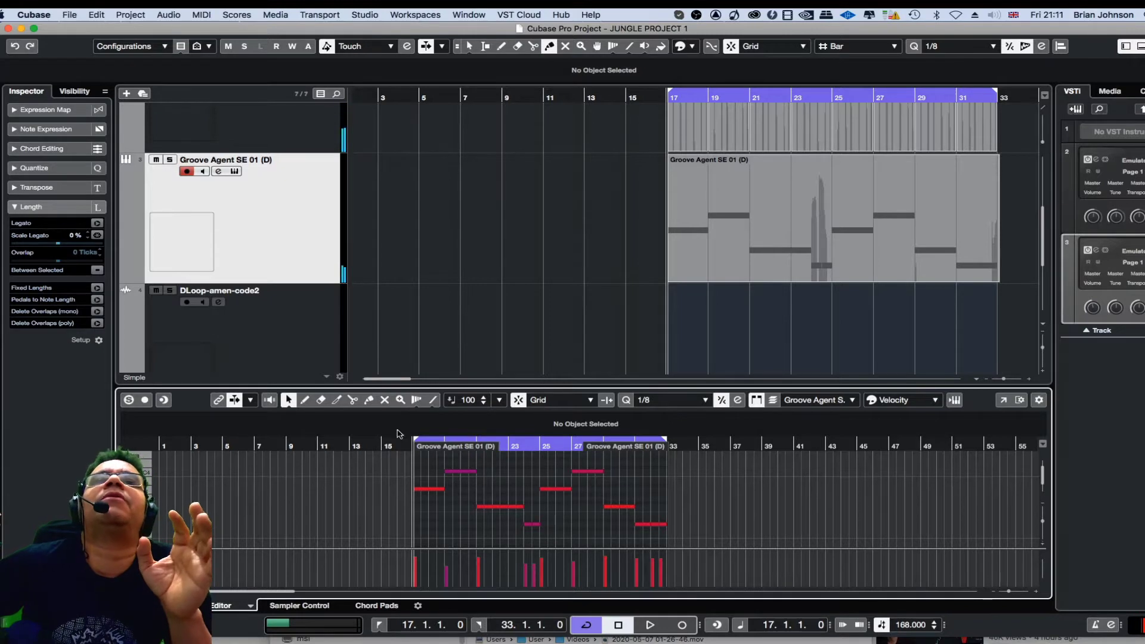
Step: Enlarge the key editor, display Velocity in its controller lane, and make that lane taller
left_click_drag(388, 389, 402, 229)
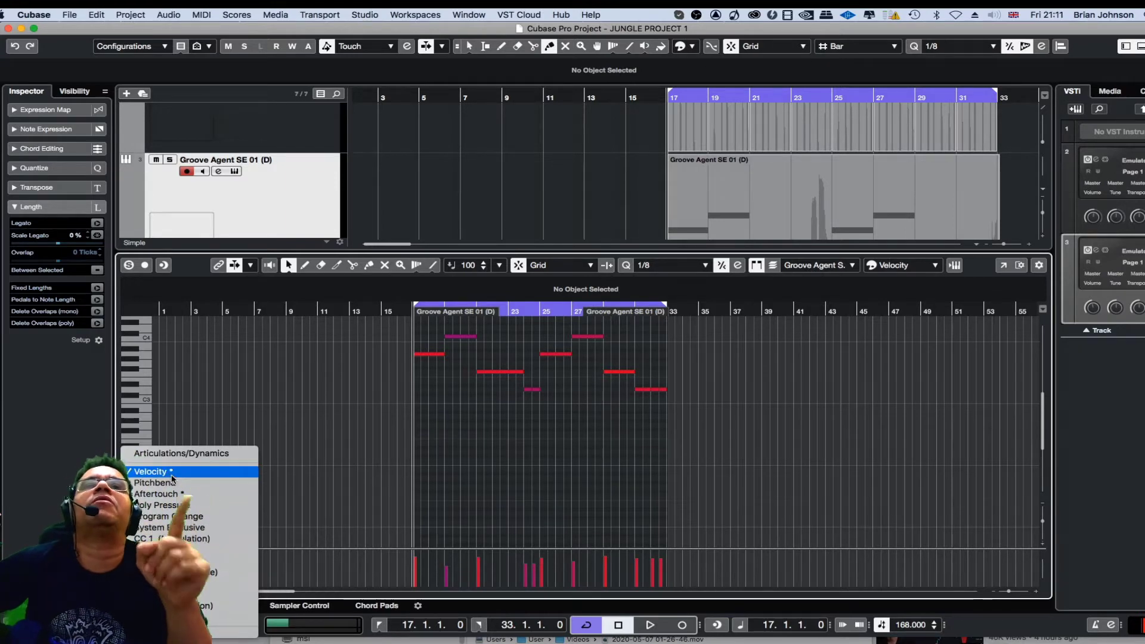
left_click(172, 474)
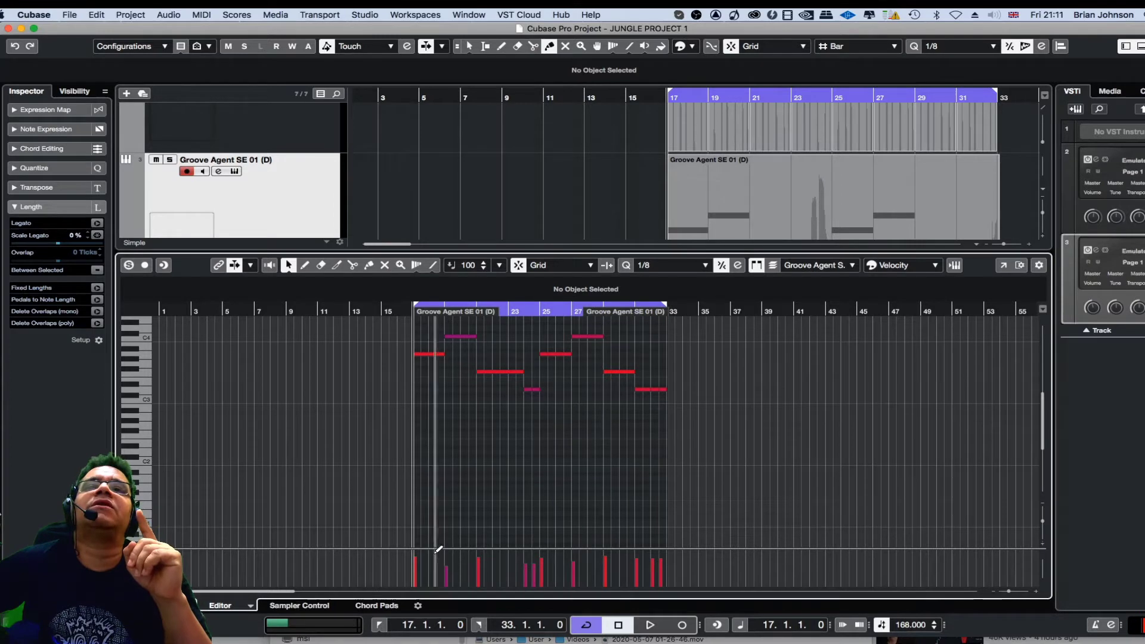
left_click_drag(437, 547, 479, 419)
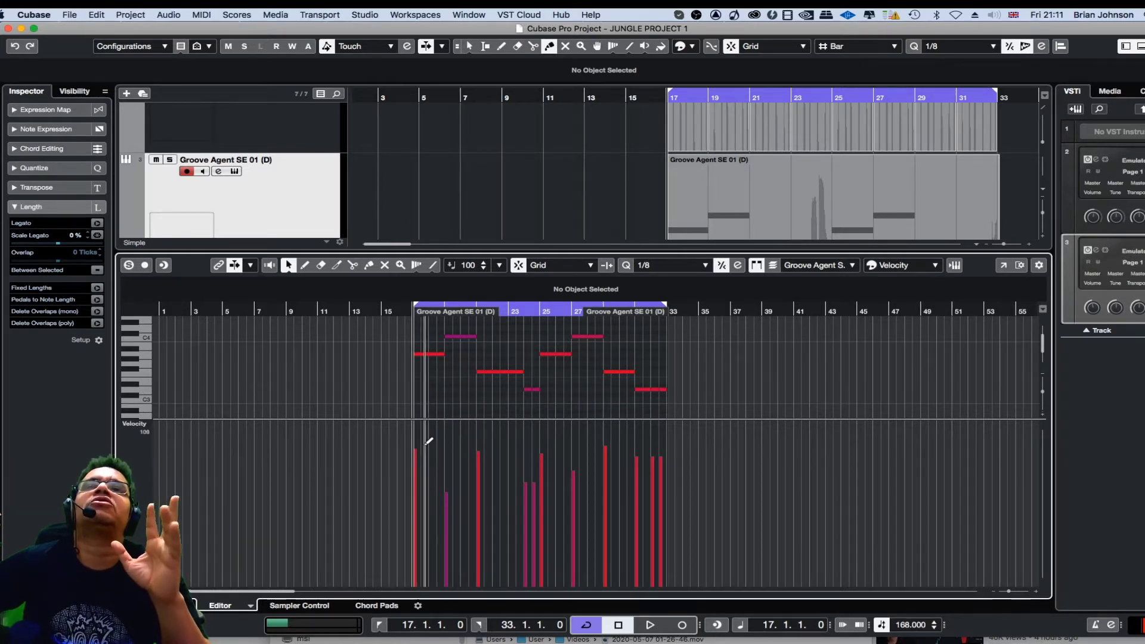
Step: Lower the velocities of several individual bass notes to varying levels while listening to the loop
left_click_drag(421, 444, 411, 548)
key("space")
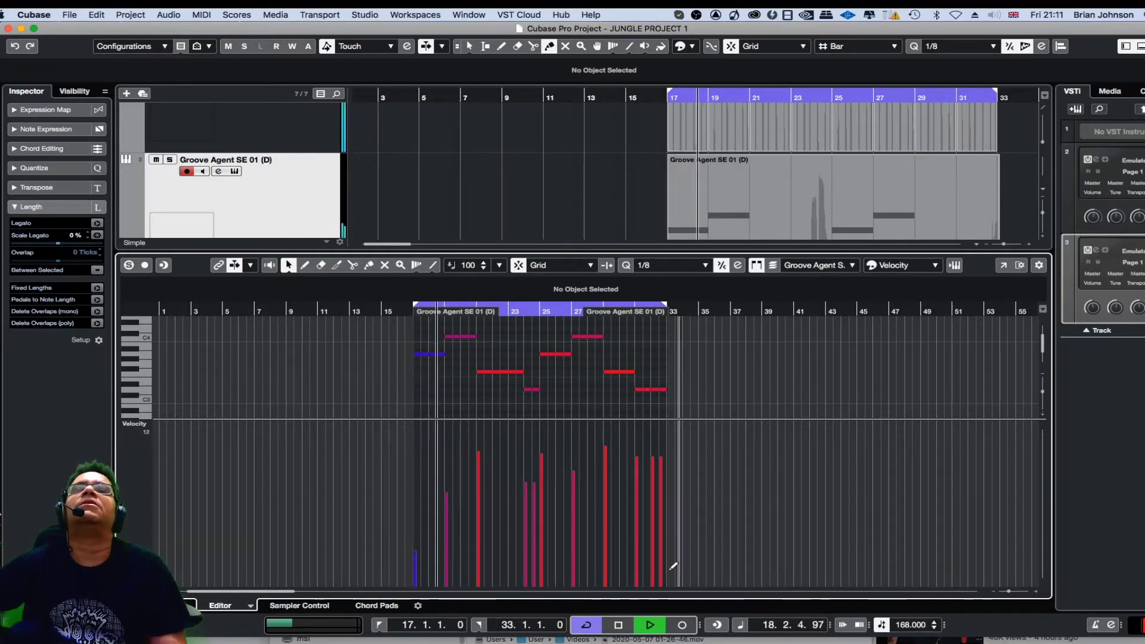
left_click(484, 549)
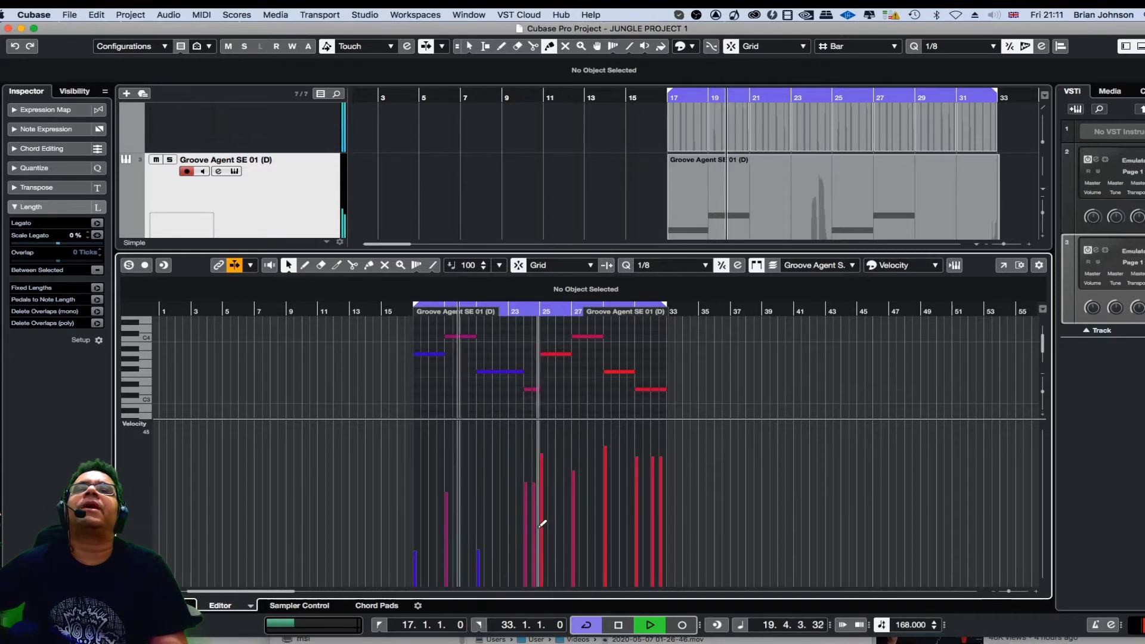
left_click_drag(527, 525, 535, 537)
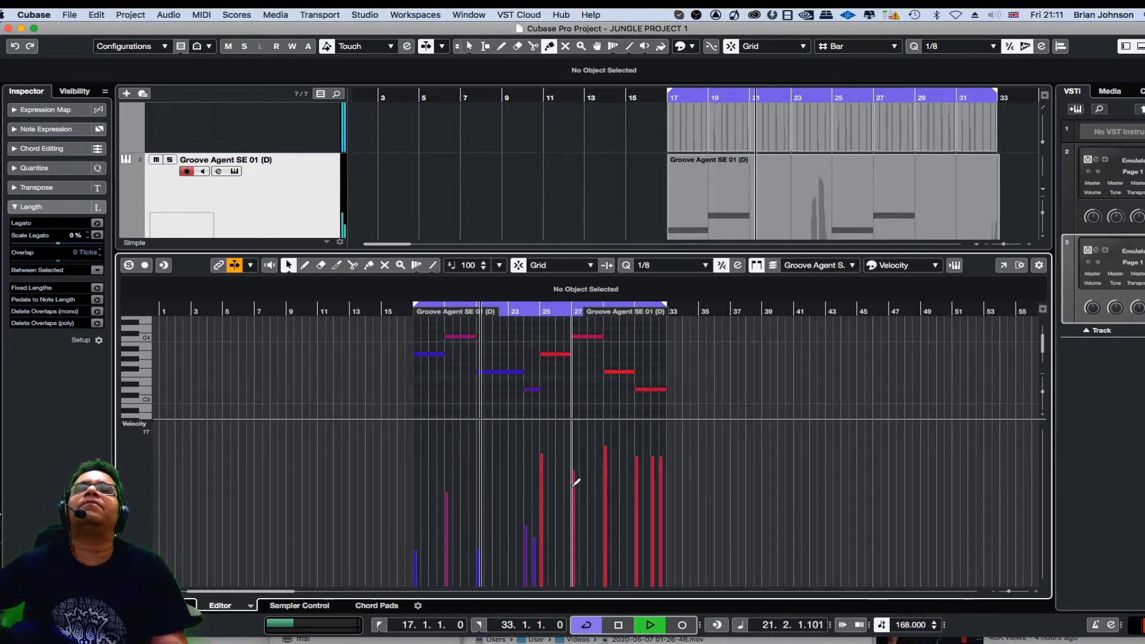
left_click(573, 486)
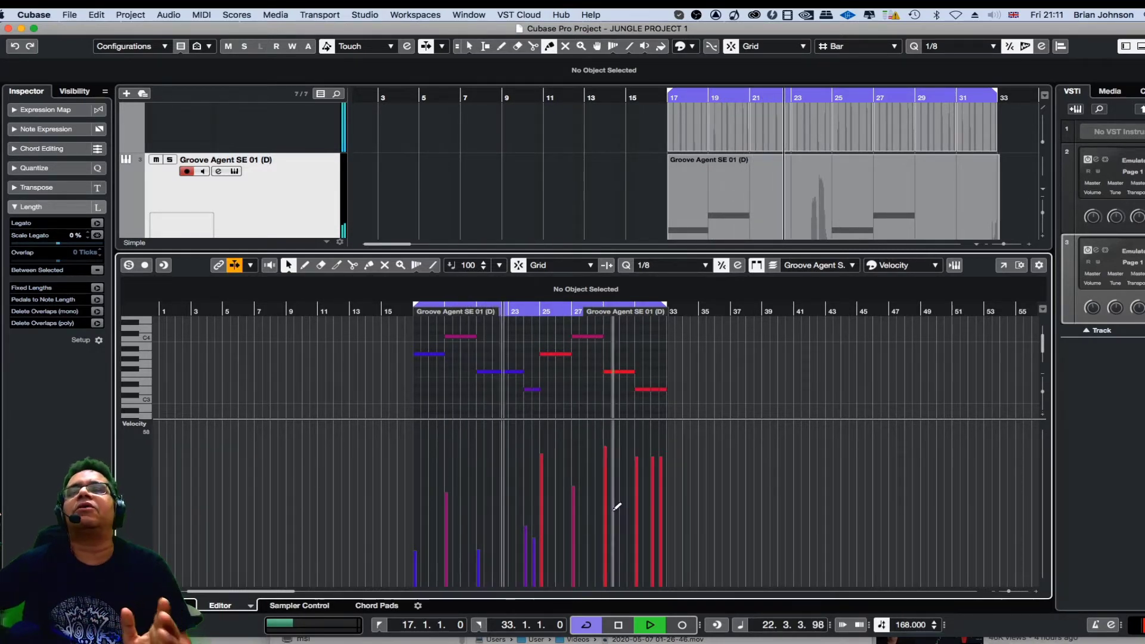
left_click(606, 517)
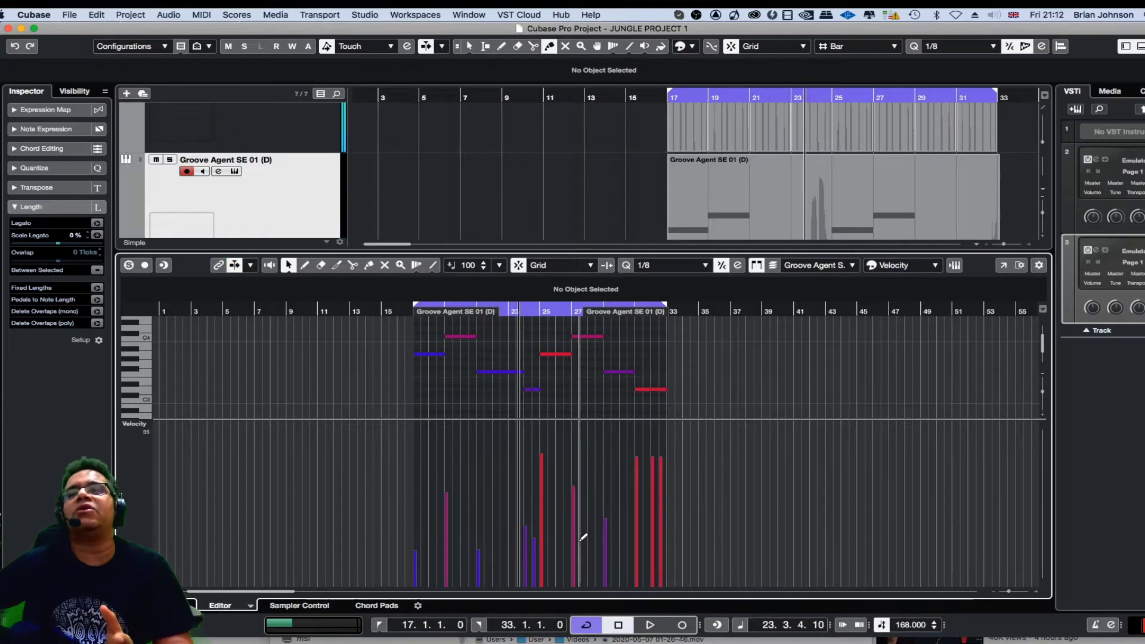
left_click(653, 507)
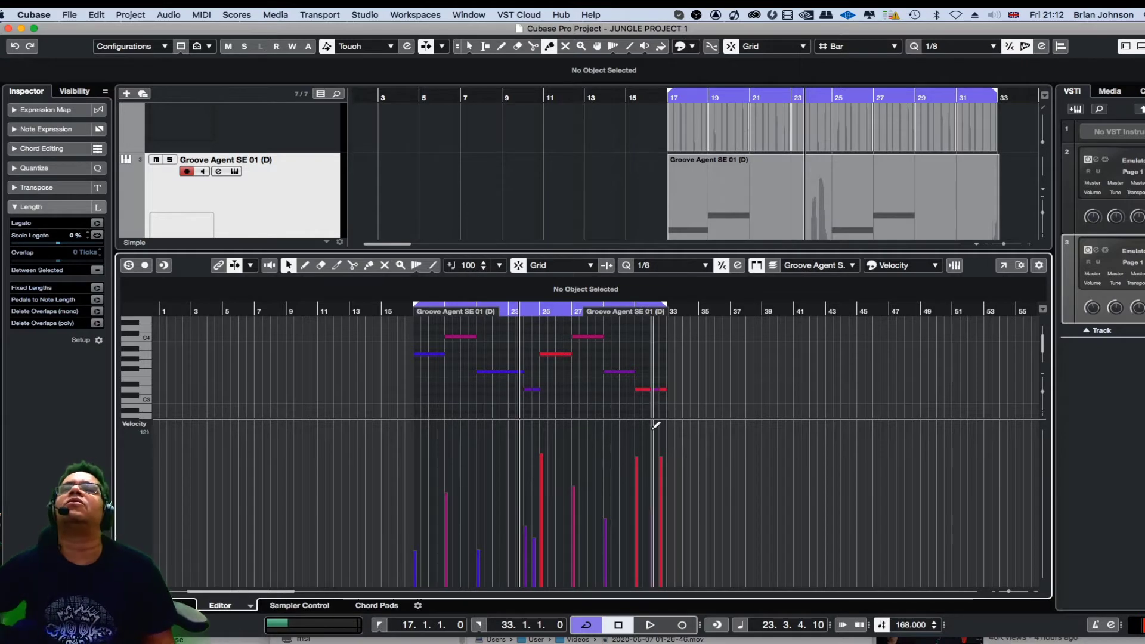
Step: Raise the velocities of all the bass notes to the maximum and shrink the velocity lane again
mouse_move(671, 430)
left_mouse_down()
mouse_move(653, 399)
mouse_move(484, 358)
mouse_move(346, 349)
left_mouse_up()
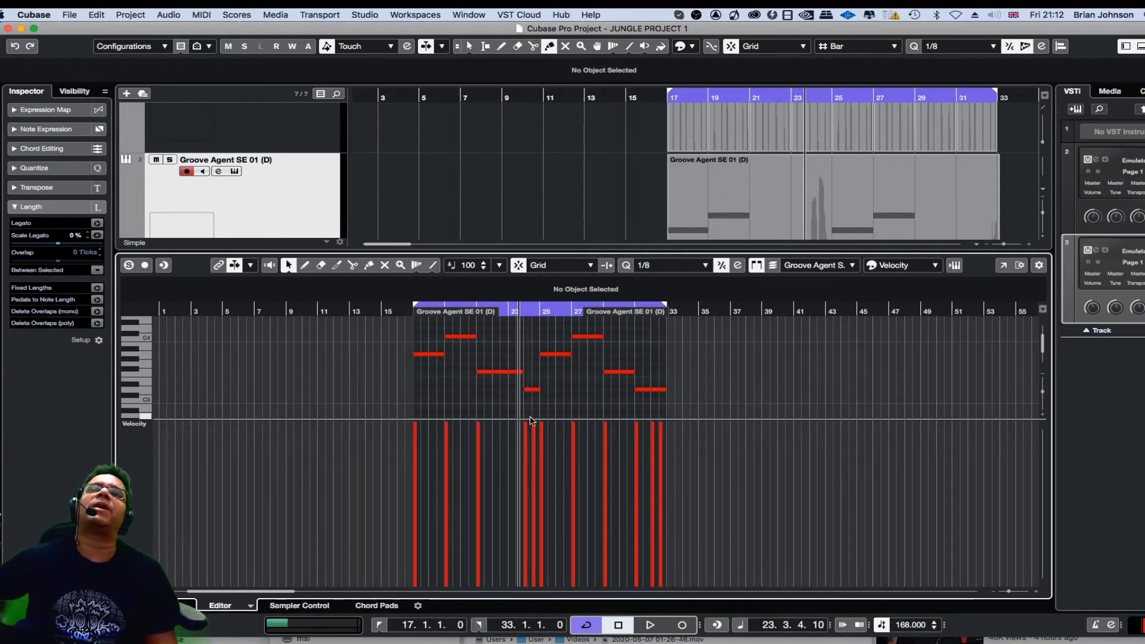
left_click_drag(534, 419, 537, 523)
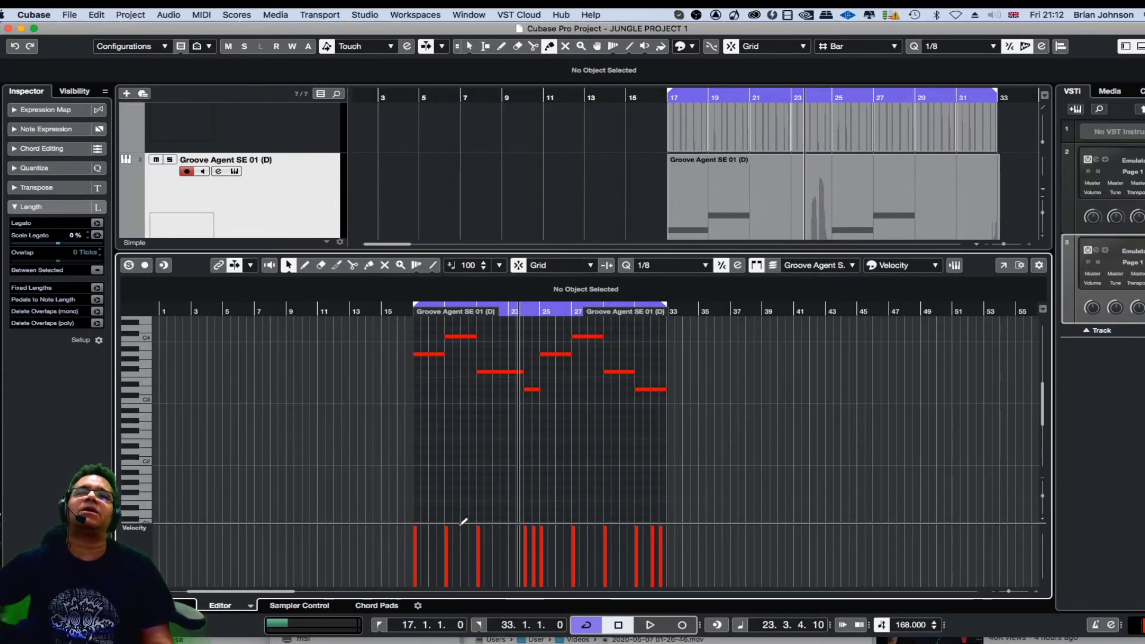
mouse_move(682, 564)
left_mouse_down()
mouse_move(568, 563)
mouse_move(435, 540)
mouse_move(396, 520)
mouse_move(509, 557)
mouse_move(671, 581)
mouse_move(399, 532)
mouse_move(485, 518)
mouse_move(693, 522)
left_mouse_up()
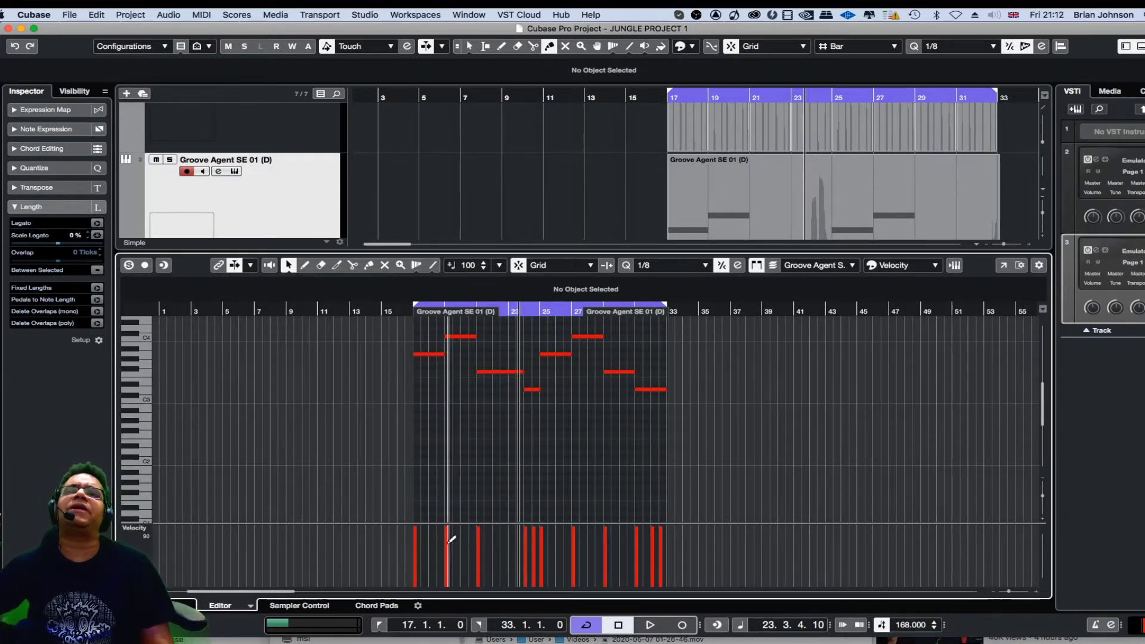
left_click_drag(452, 524, 455, 558)
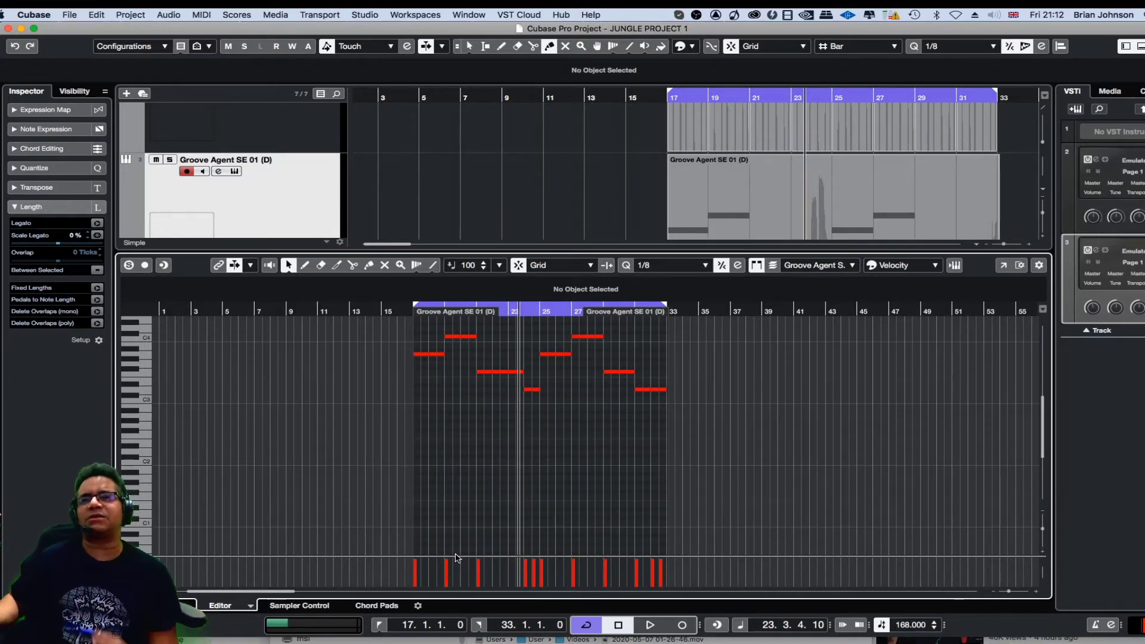
Step: Play the loop to hear the bass line with uniform velocities, and reduce the editor's height
key("space")
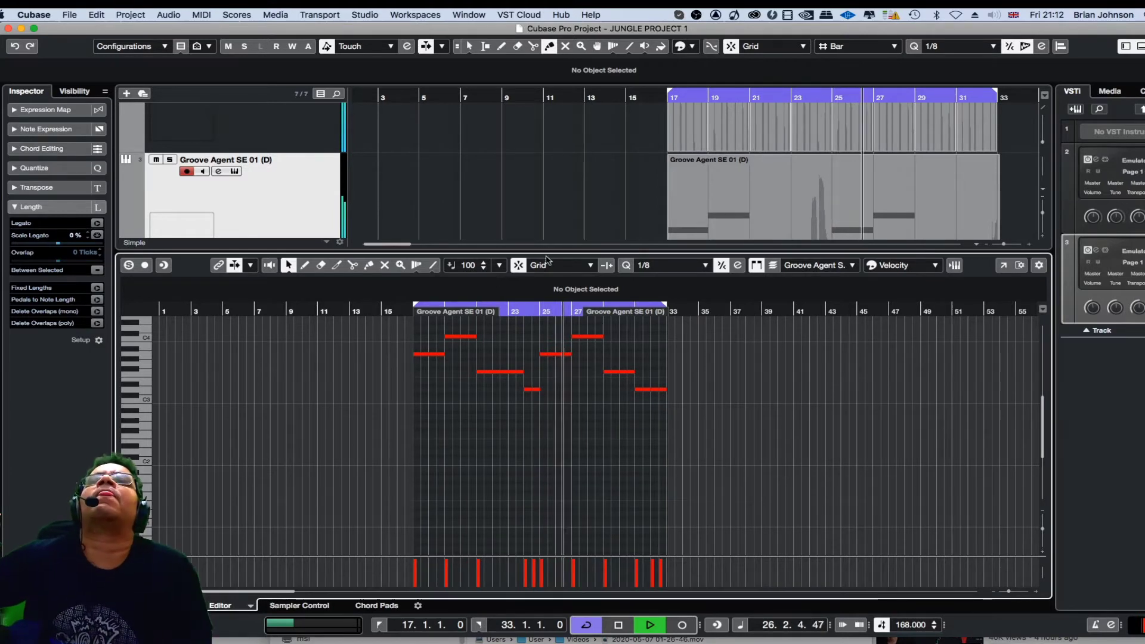
left_click_drag(546, 255, 546, 390)
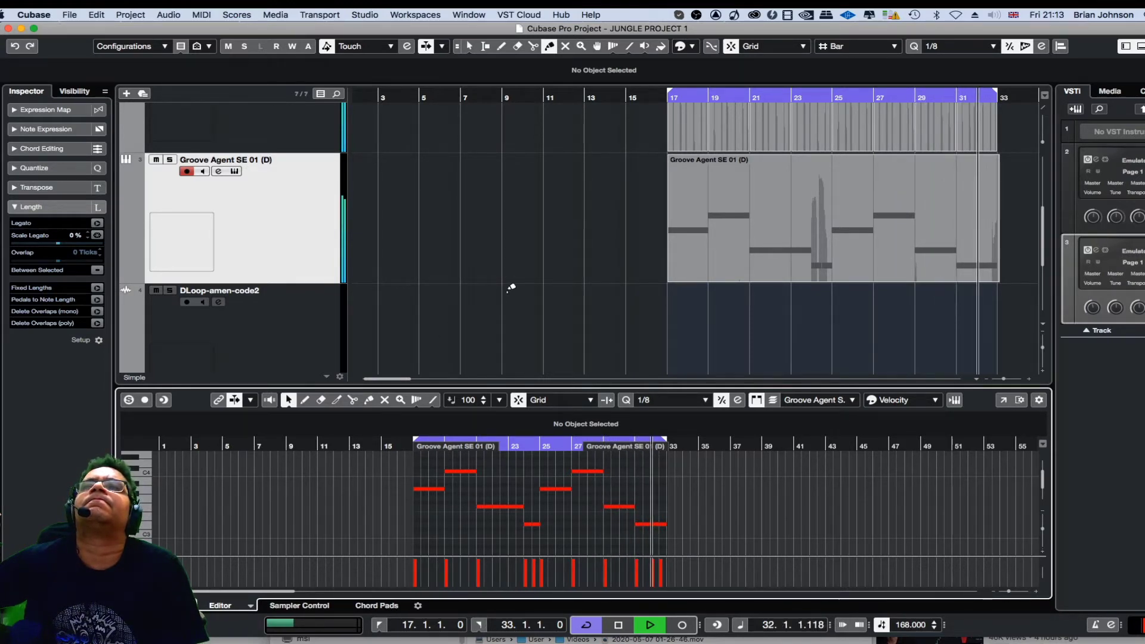
key("space")
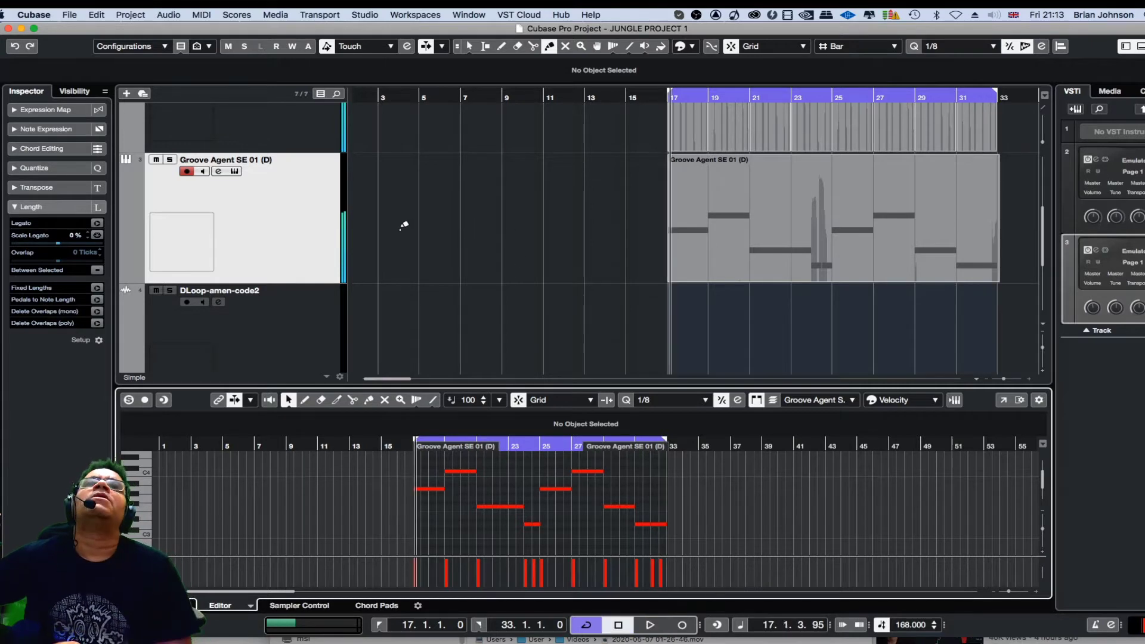
Step: Duplicate the bass line's Groove Agent SE 01 (D) track and delete the copied MIDI part from the duplicate
scroll(401, 229, "down", 2)
right_click(288, 218)
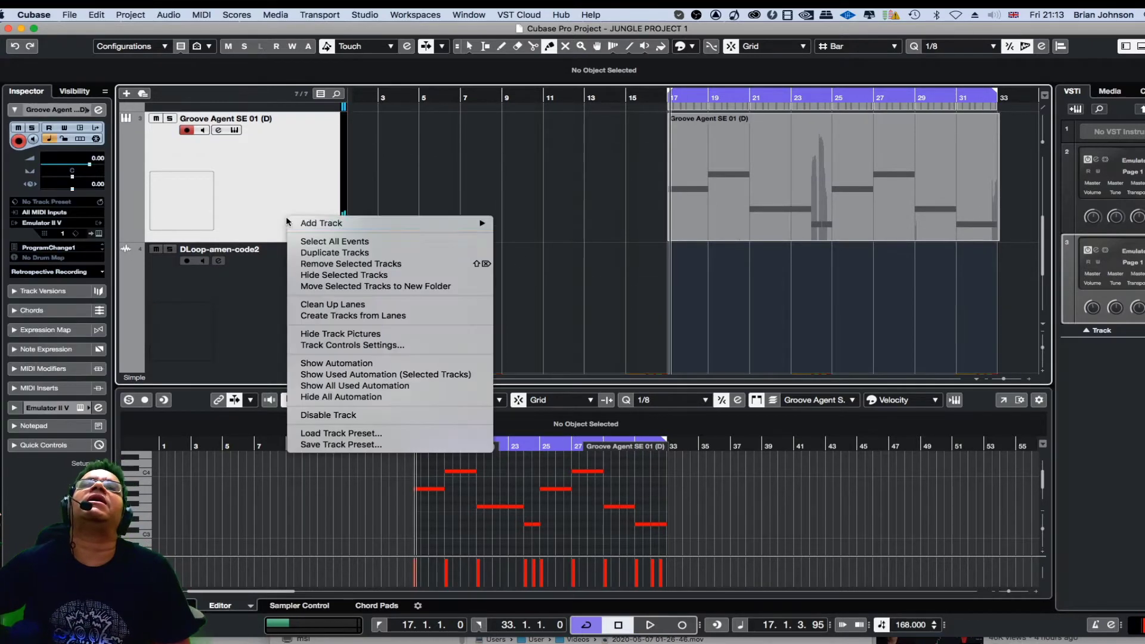
left_click(334, 253)
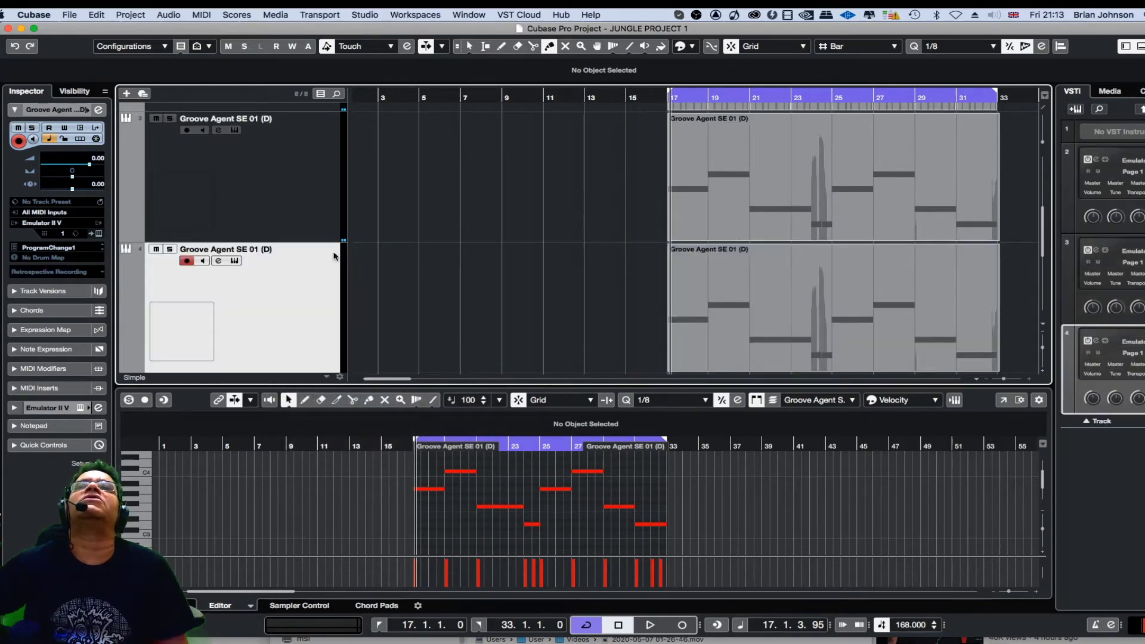
right_click(772, 289)
left_click(770, 293)
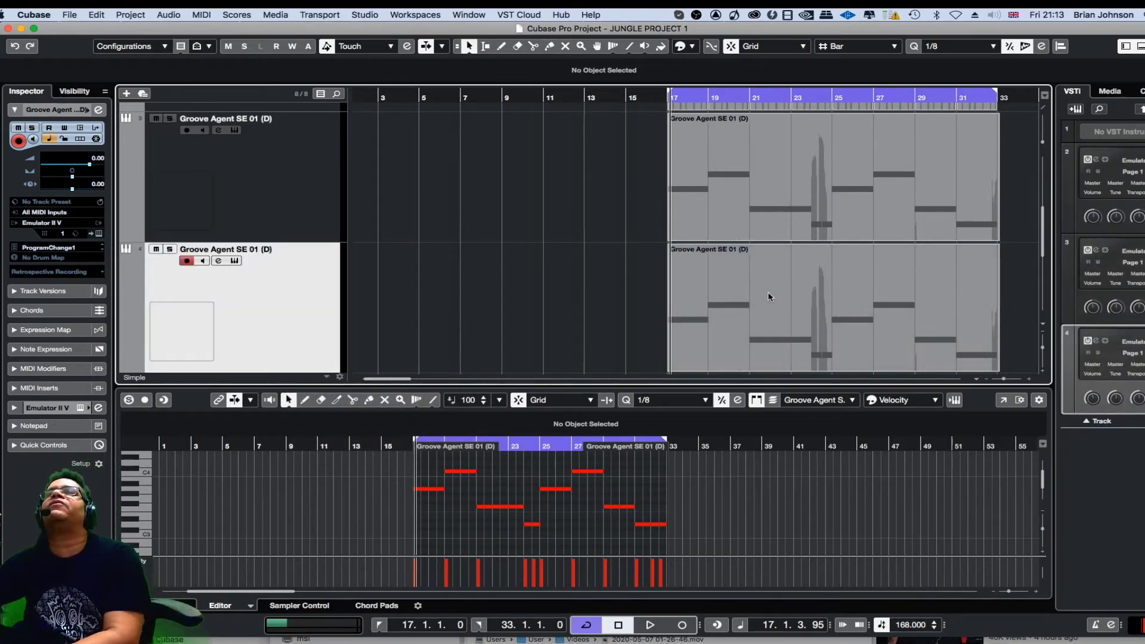
left_click(769, 294)
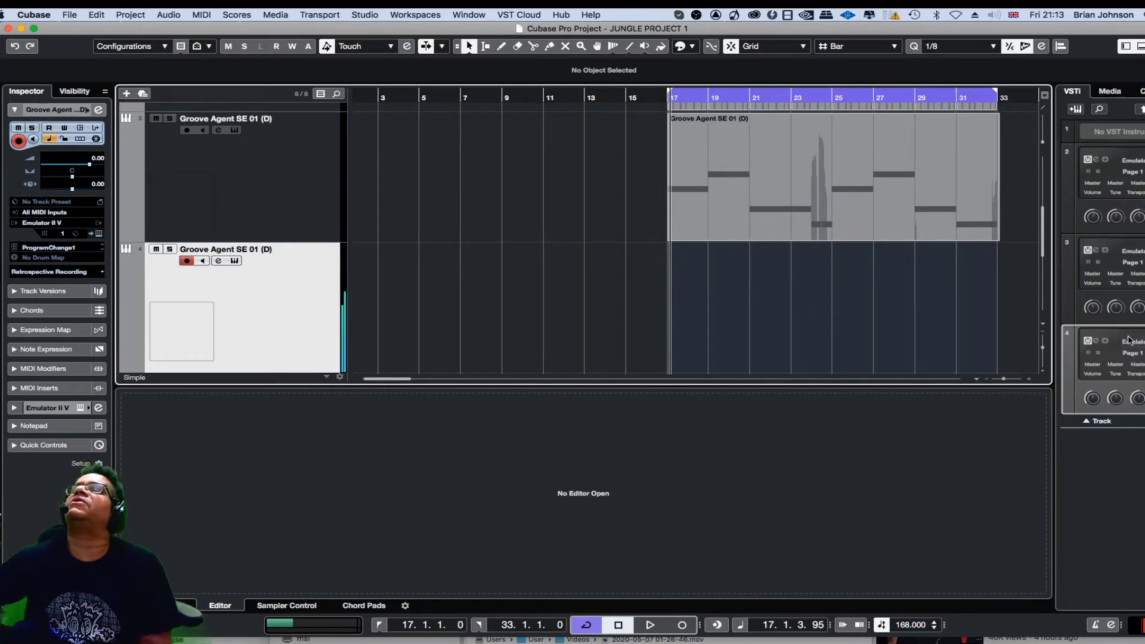
Step: Load the Dreams Stab preset in the duplicated track's Emulator II V instrument and close its window
left_click(1141, 342)
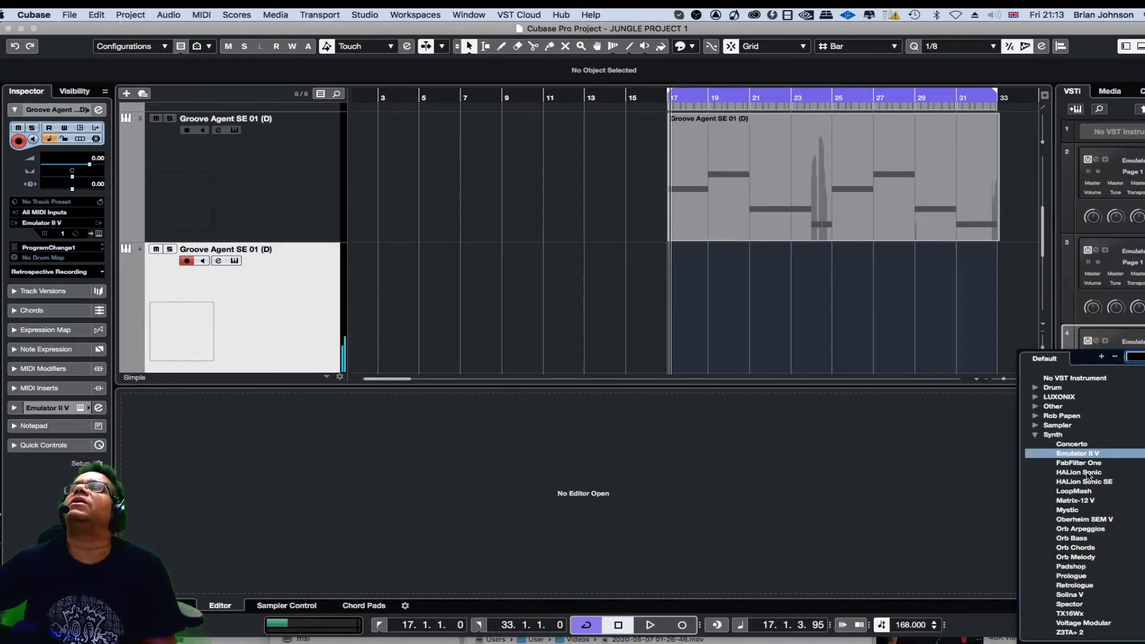
scroll(1087, 458, "down", 2)
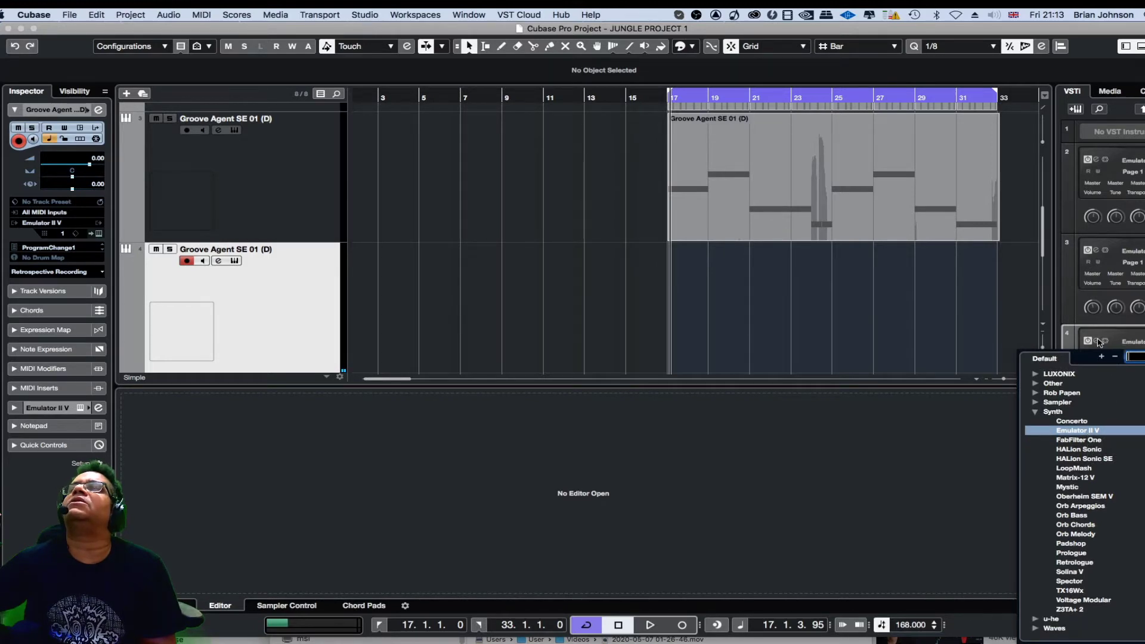
left_click(1099, 342)
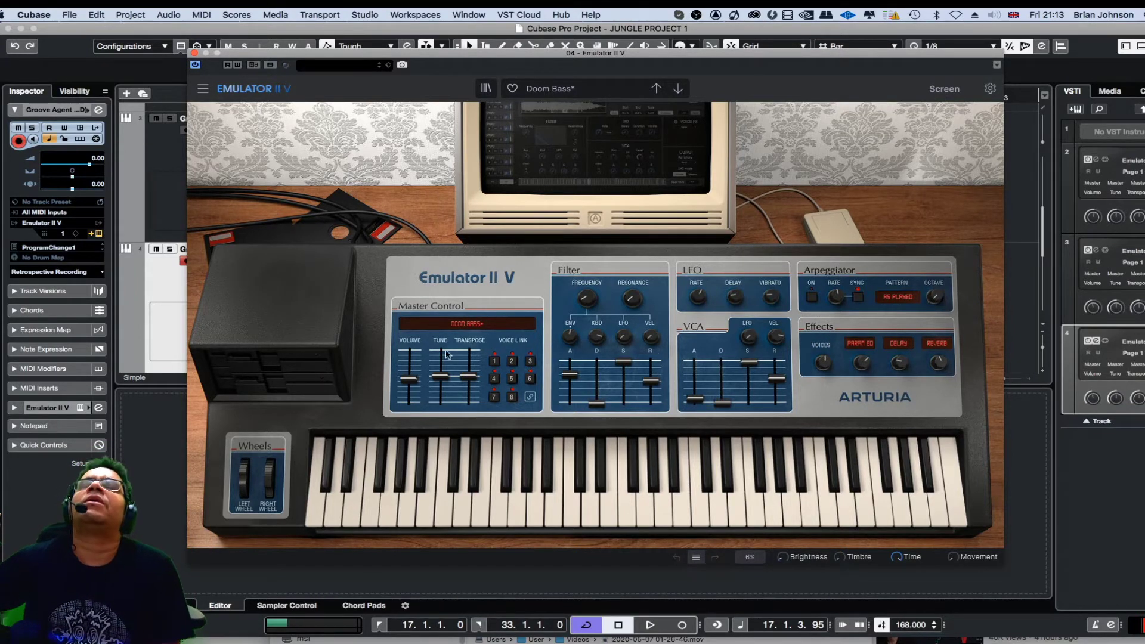
left_click(678, 90)
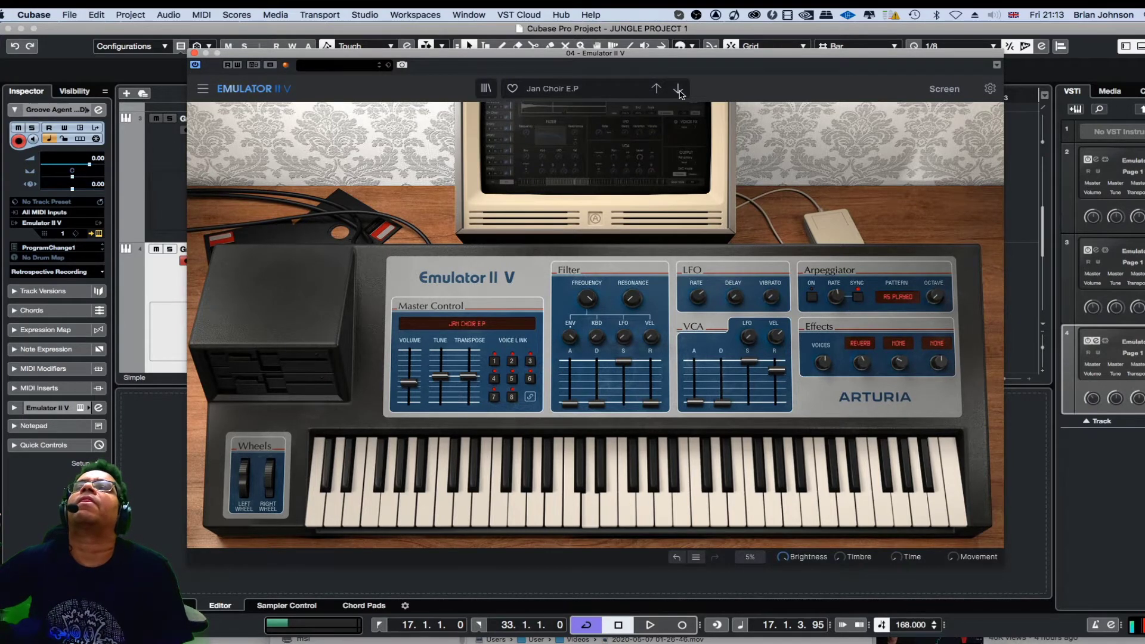
left_click(678, 90)
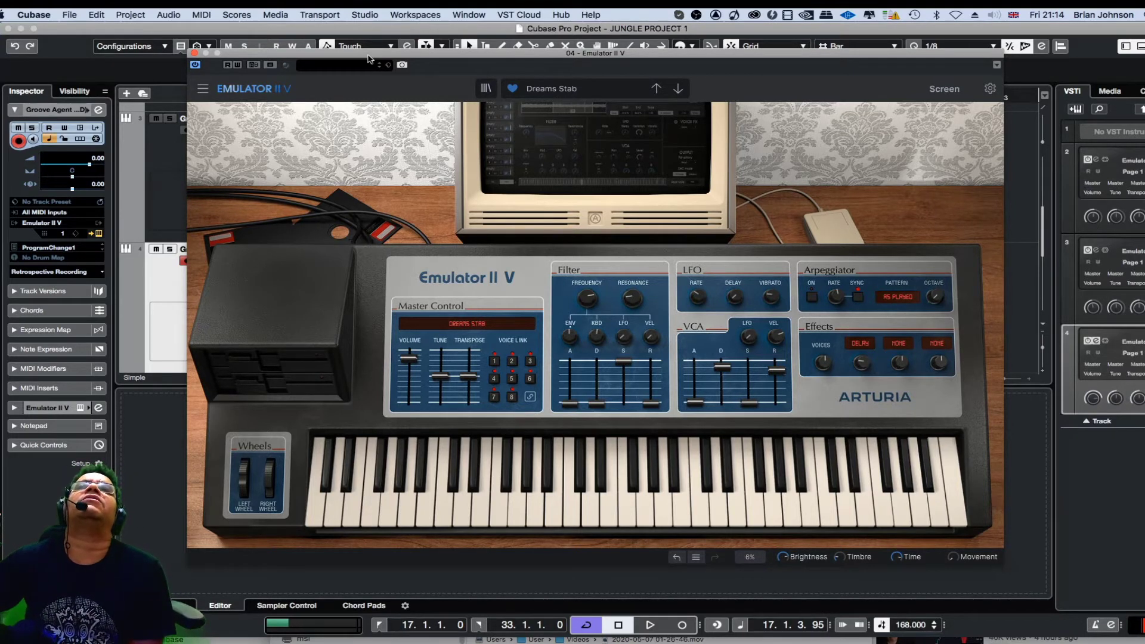
left_click(194, 53)
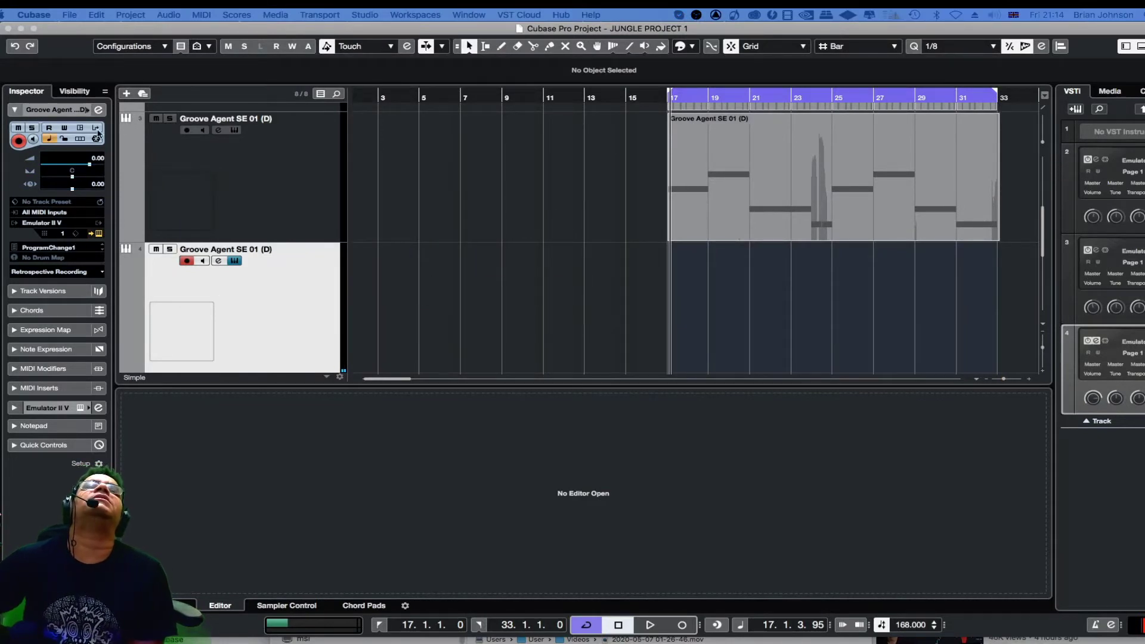
Step: Insert the MIDI Retrospective Recording from the track input as a linear recording on the duplicated track
left_click(98, 111)
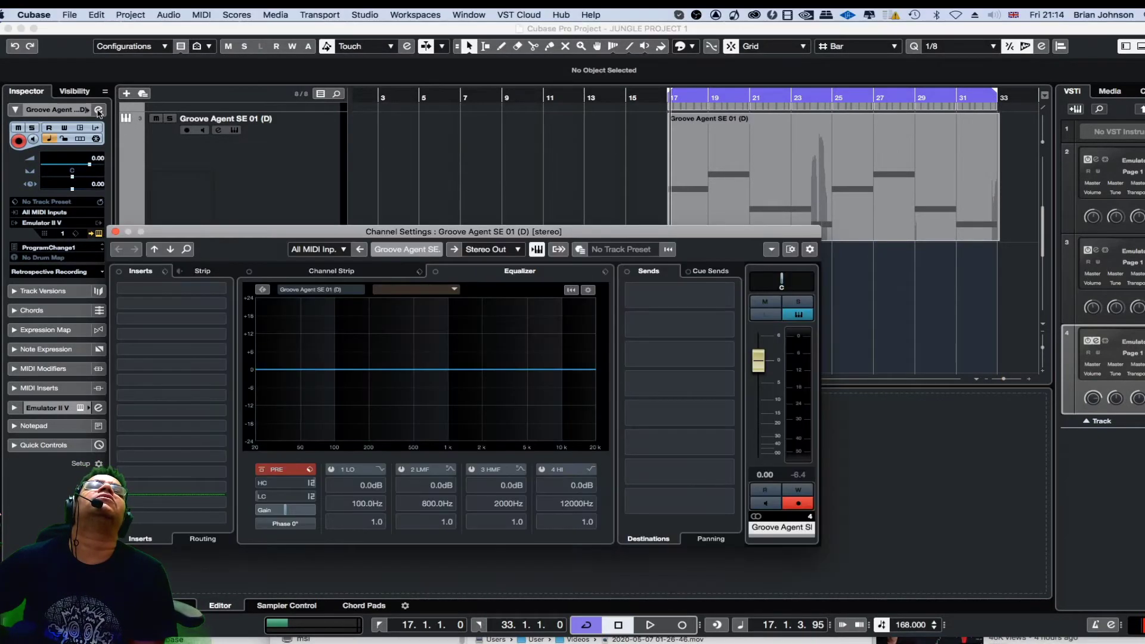
left_click(115, 232)
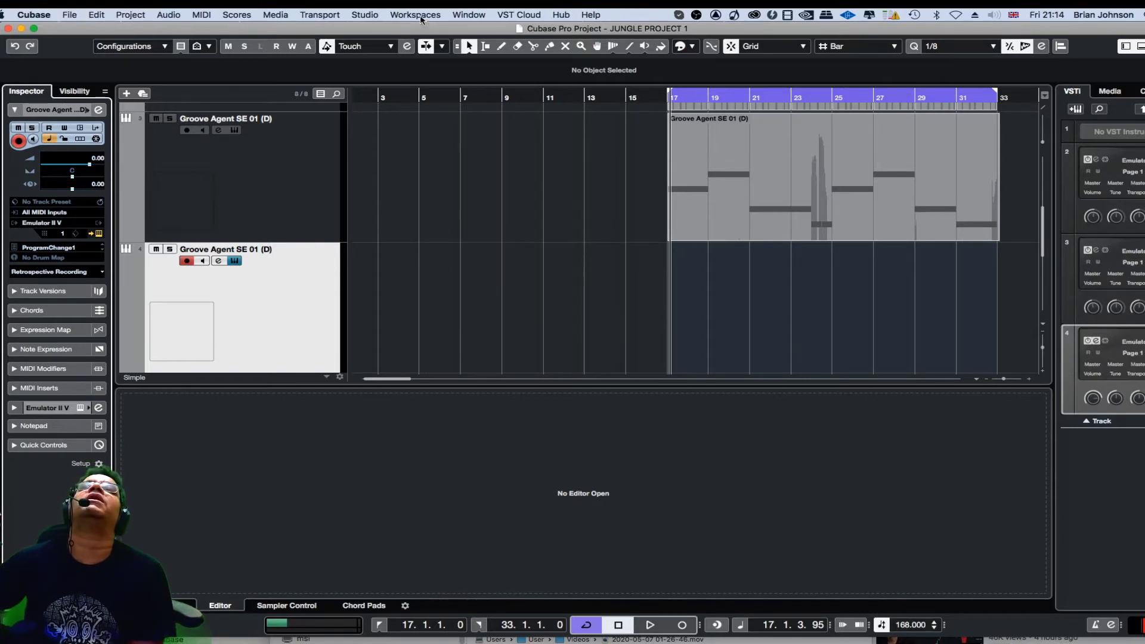
left_click(328, 11)
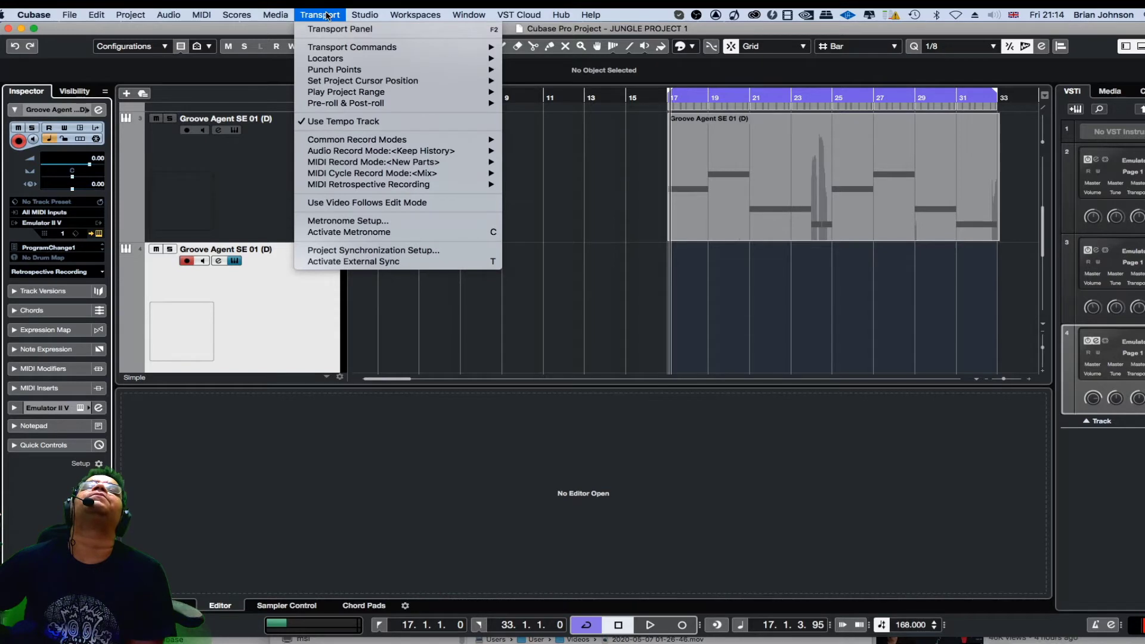
mouse_move(362, 162)
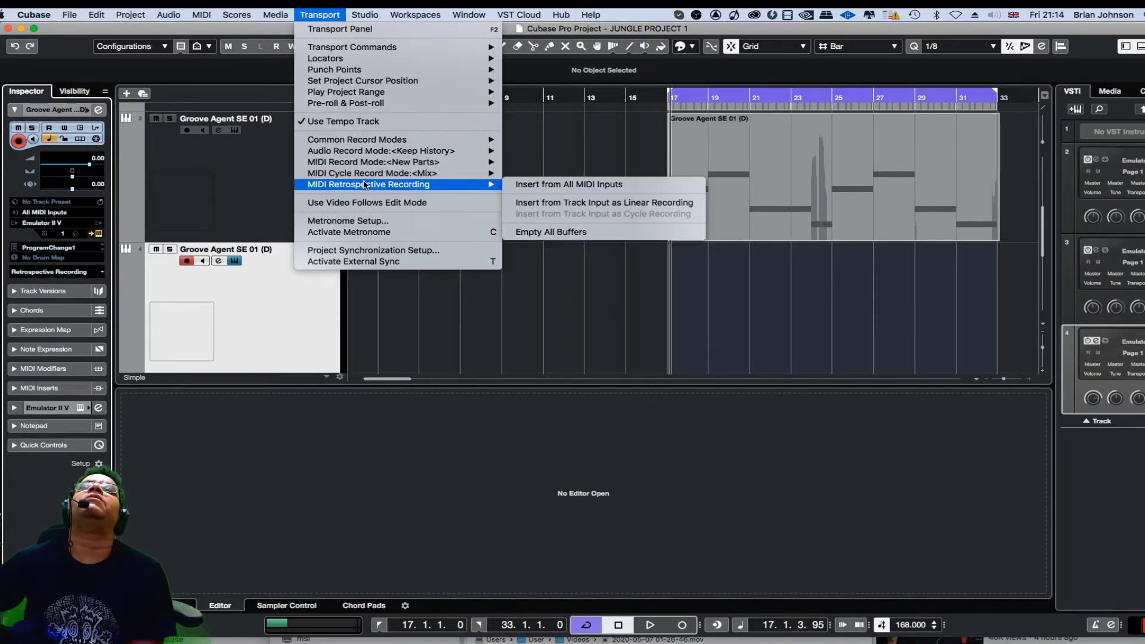
mouse_move(420, 185)
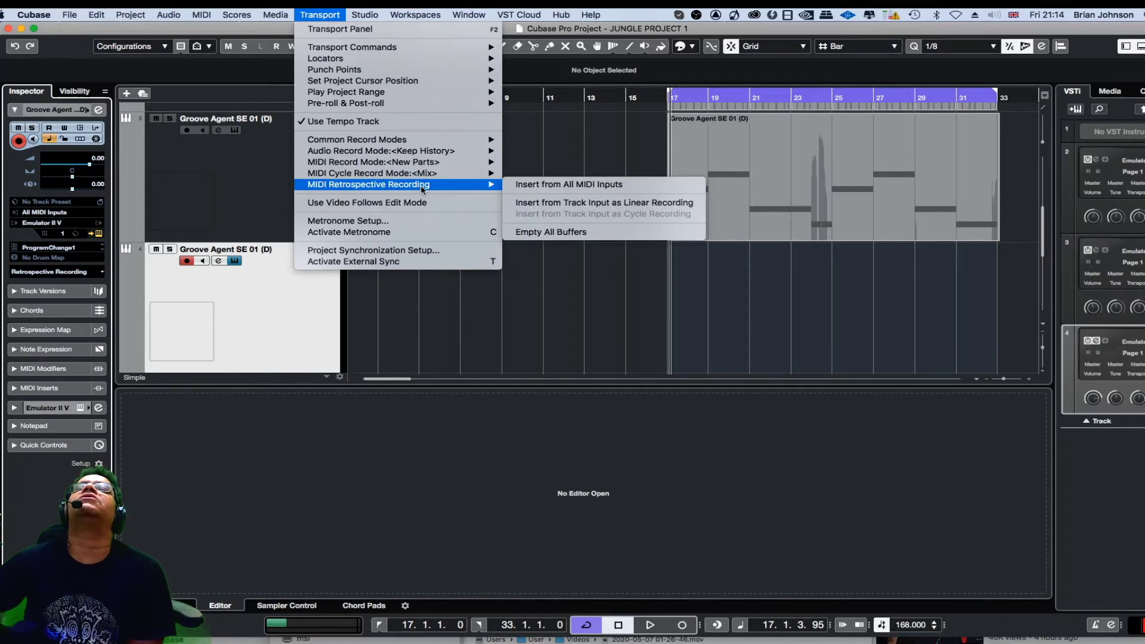
left_click(571, 206)
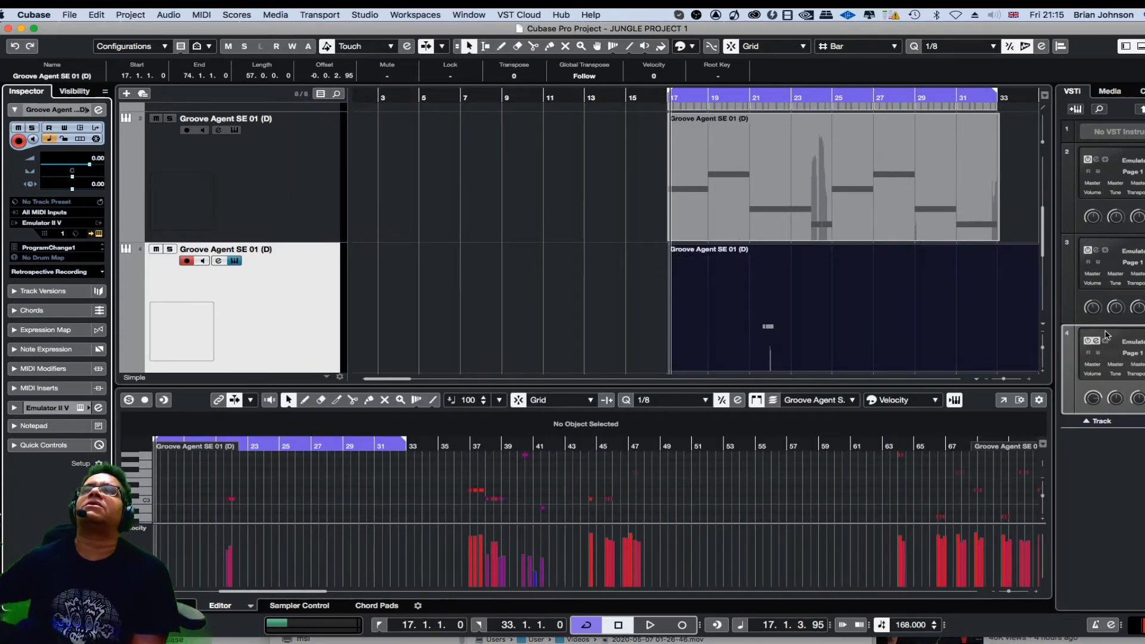
scroll(638, 286, "down", 3)
scroll(635, 282, "up", 1)
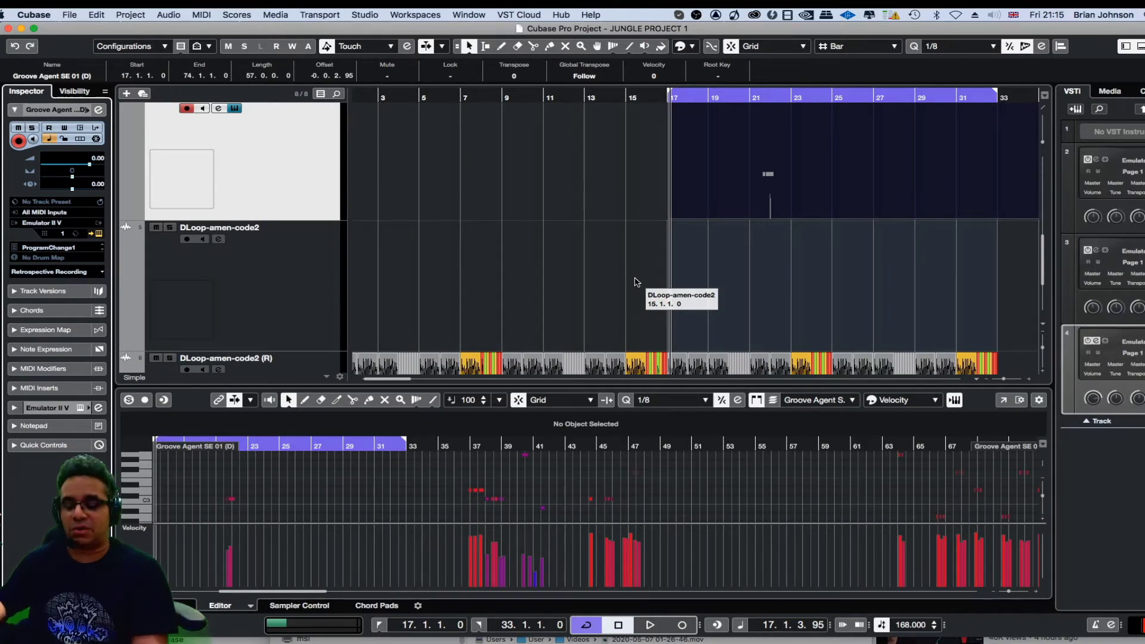
Step: Solo the duplicated stab track and play its inserted recording from bar 17, jumping ahead to bar 21
key("s")
key("space")
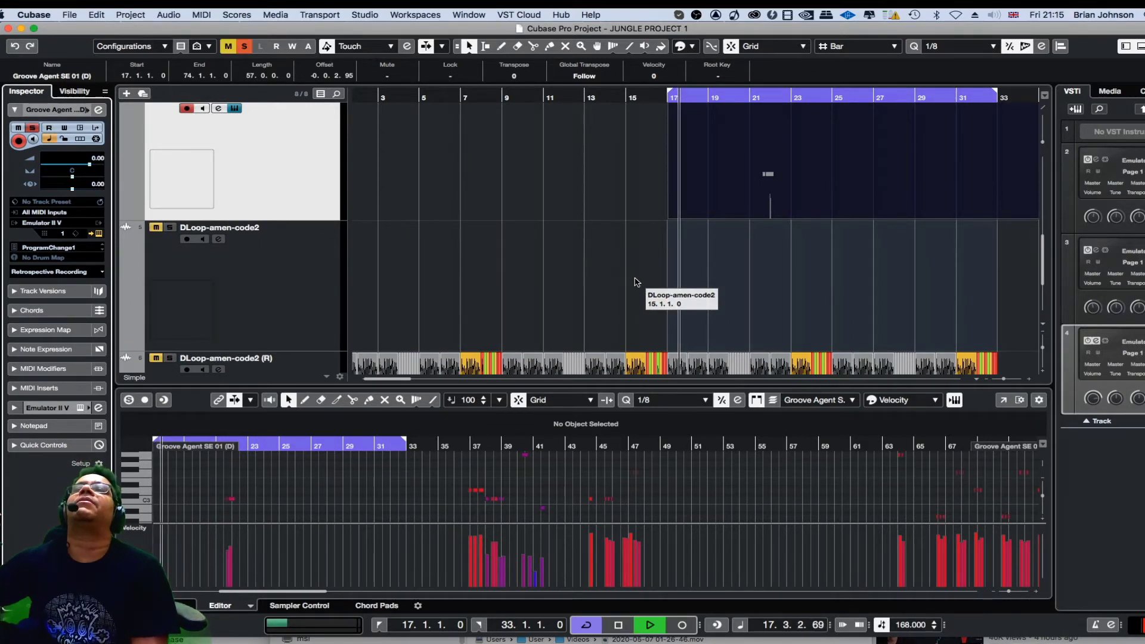
key("h")
key("h")
key("h")
key("h")
key("h")
key("h")
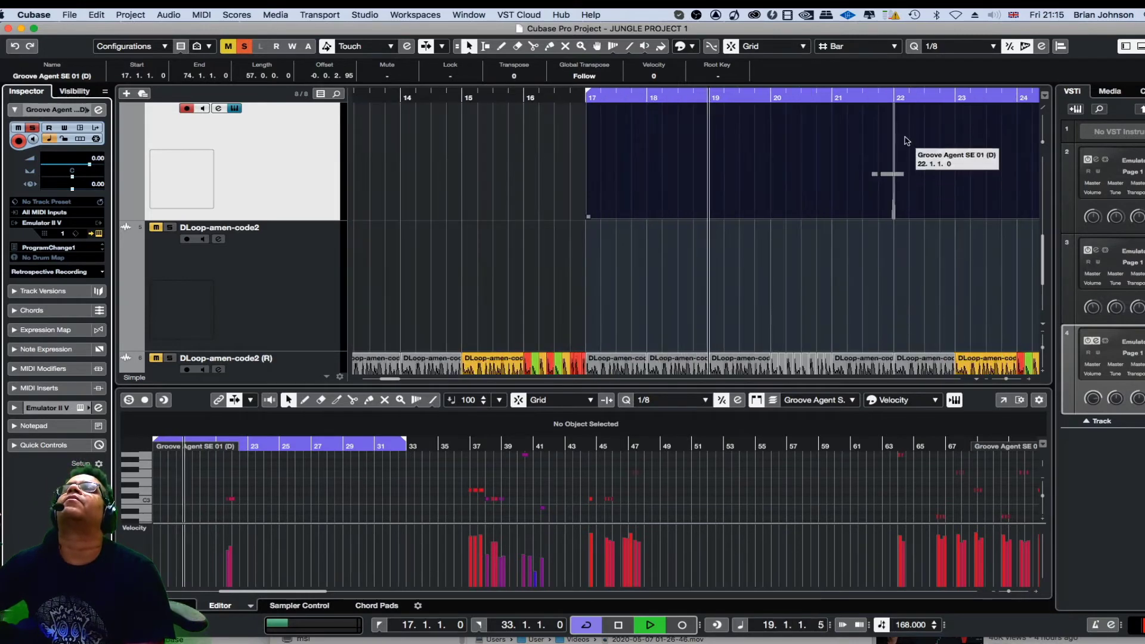
left_click(831, 95)
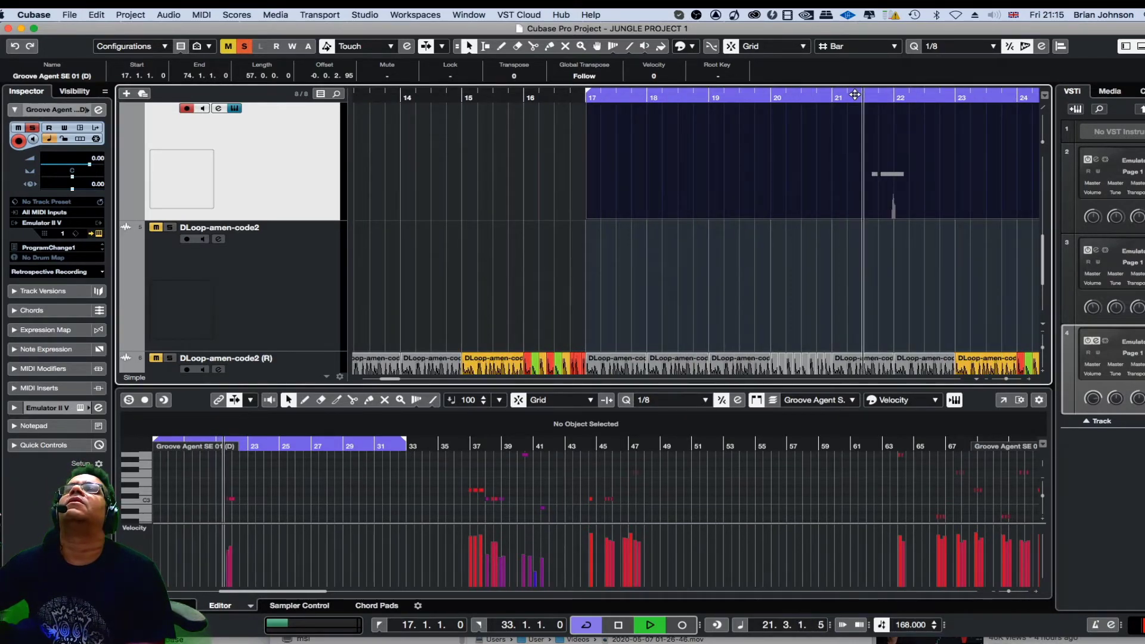
Step: Extend the end of the cycle range to bar 81 so it covers the whole recording, and stop playback
key("g")
key("g")
key("g")
key("g")
key("g")
key("g")
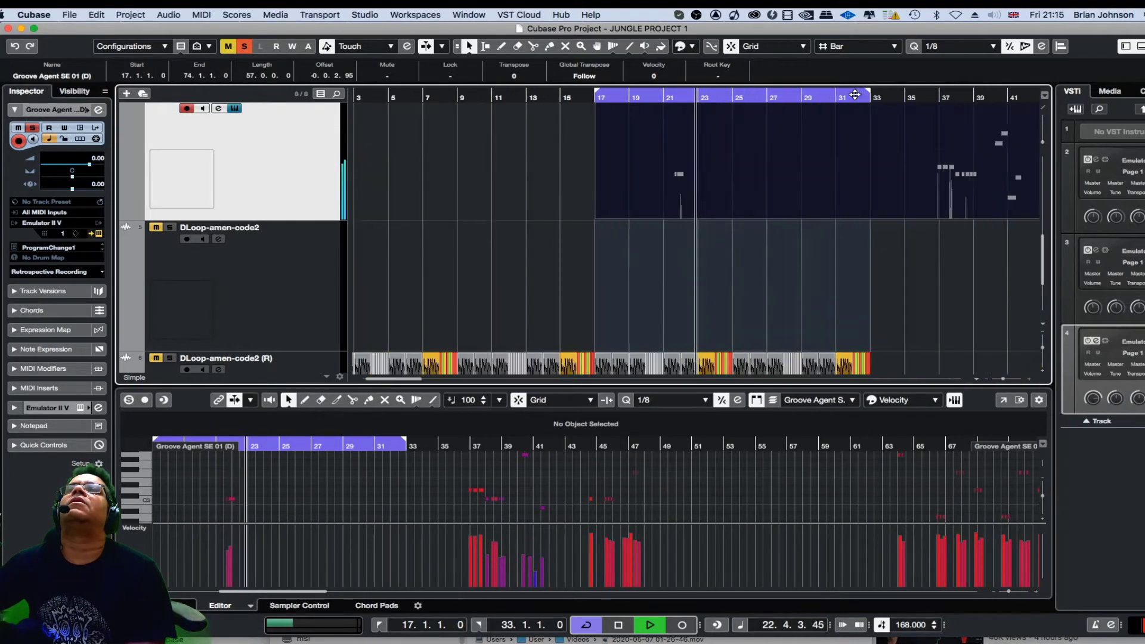
key("g")
key("g")
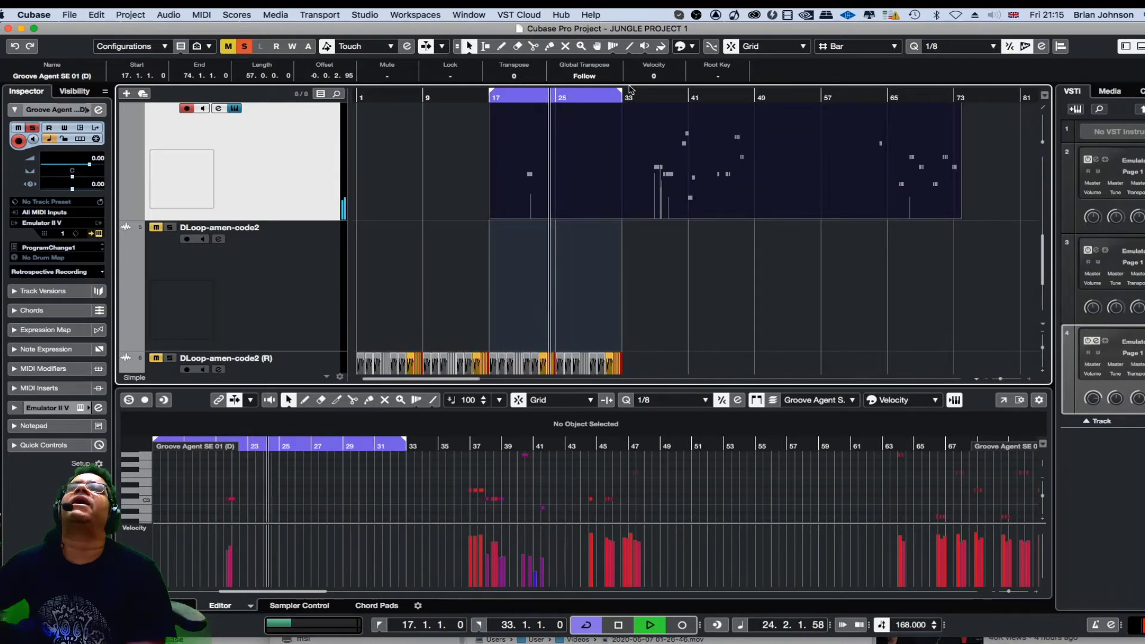
left_click_drag(622, 92, 1021, 147)
key("space")
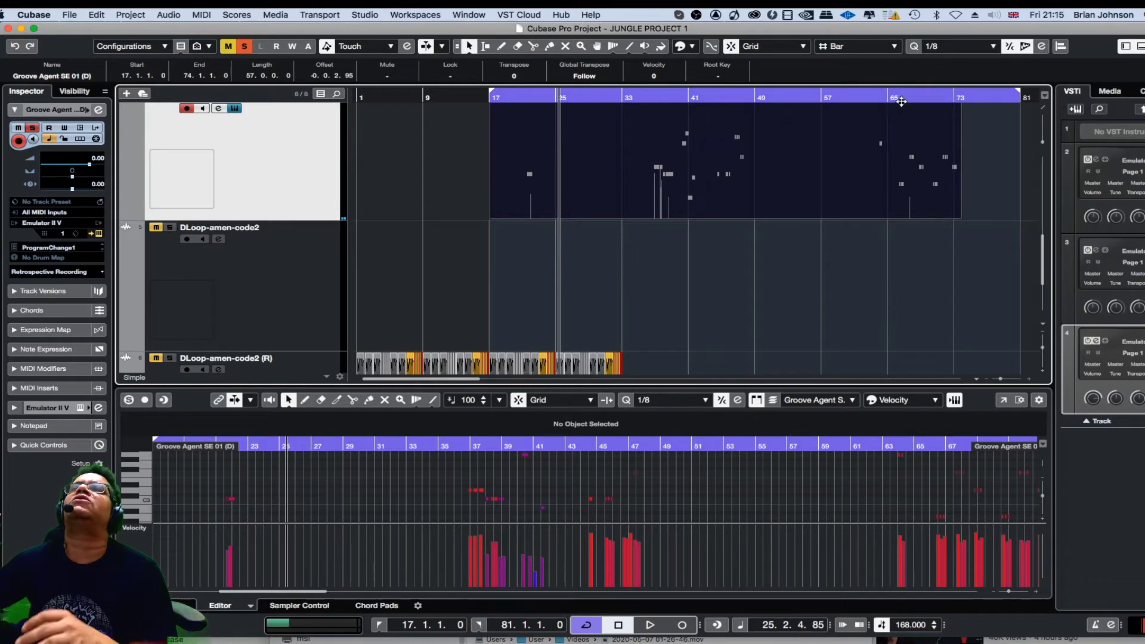
Step: Play the recording from bar 63 to hear its final phrases
left_click(868, 96)
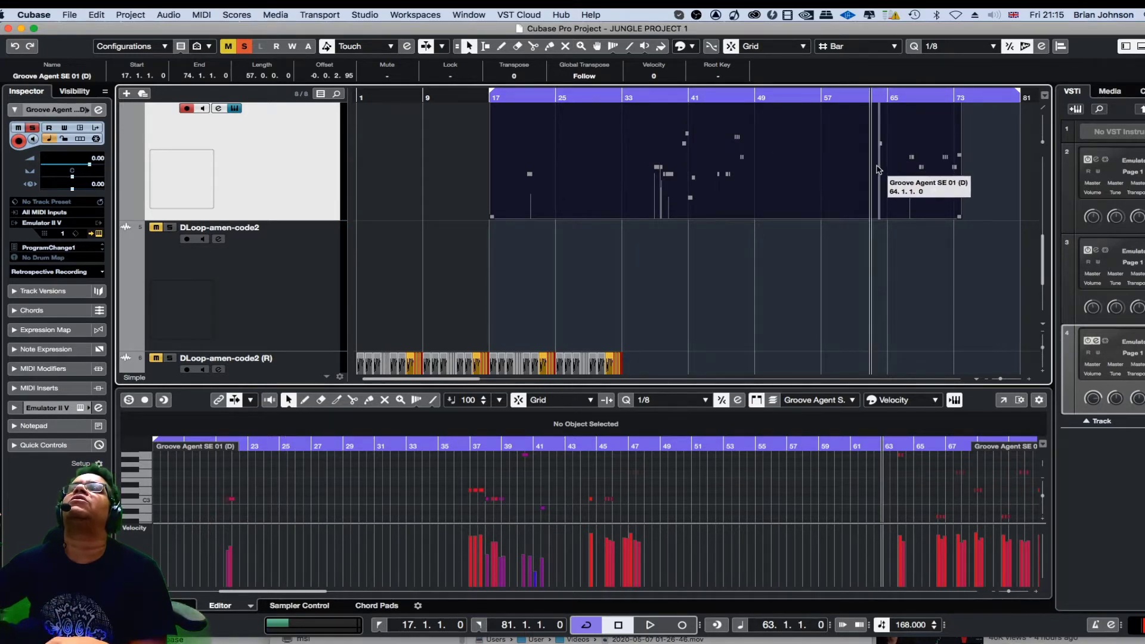
key("space")
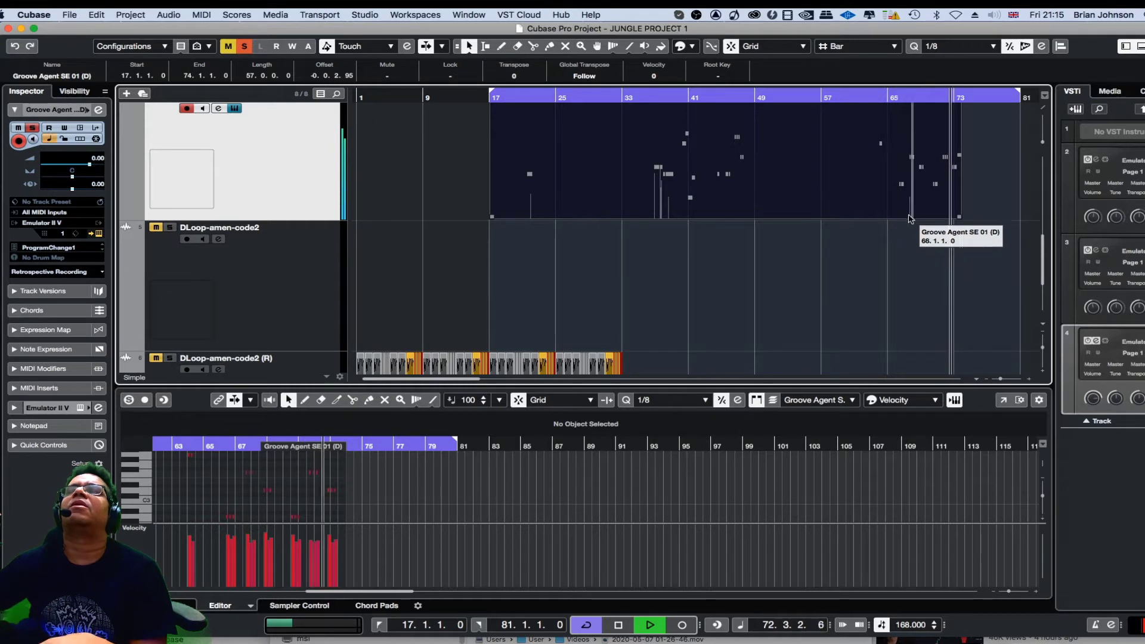
key("space")
Step: Split the recorded MIDI part at bar 65, erase the section before the cut, and return to the selection tool
right_click(948, 232)
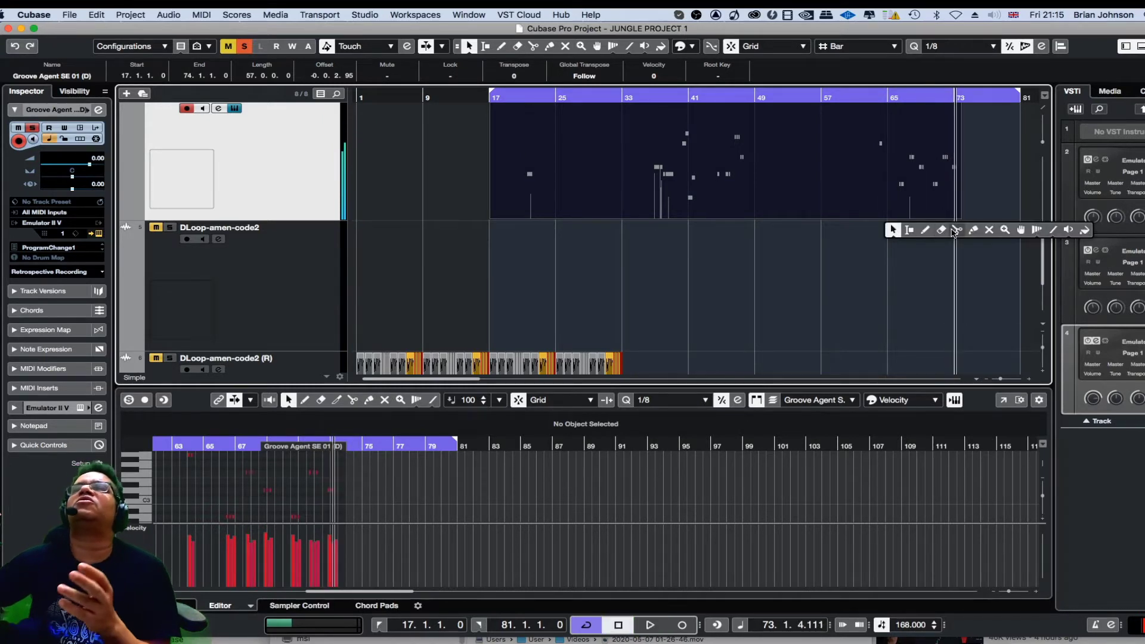
left_click(955, 230)
left_click(890, 190)
right_click(857, 224)
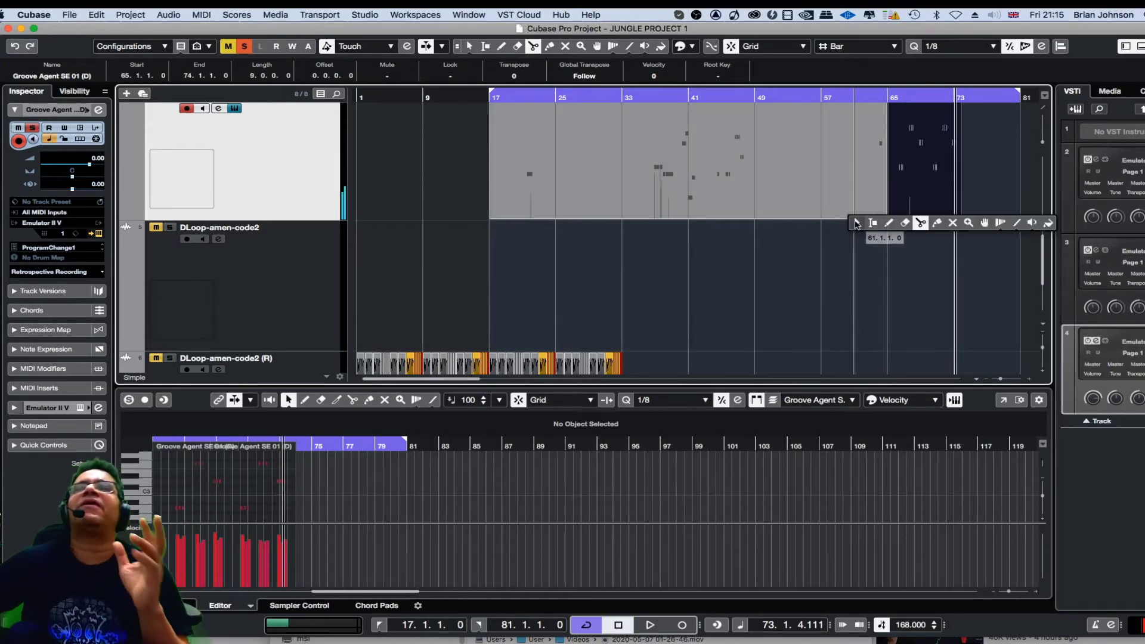
left_click(904, 222)
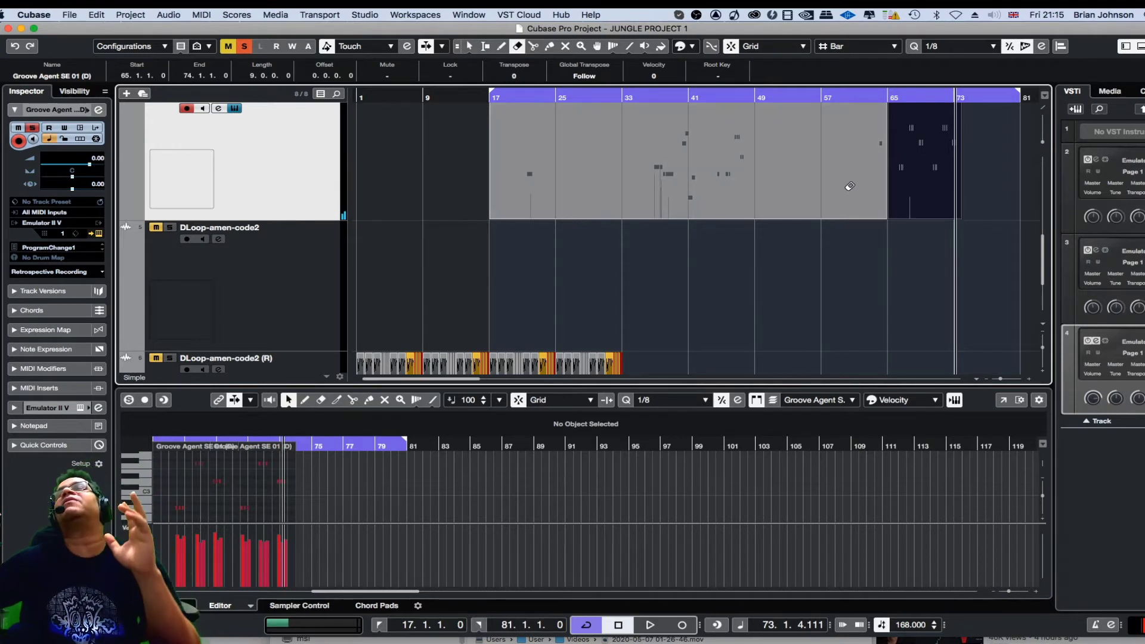
left_click(846, 184)
right_click(841, 196)
left_click(842, 197)
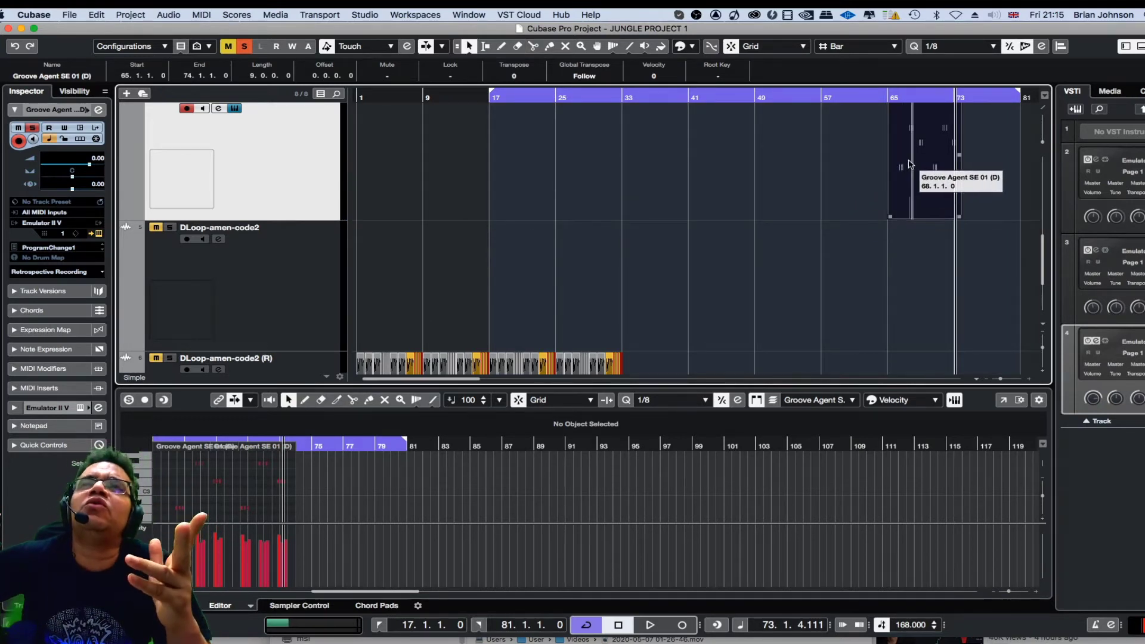
Step: Move the remaining MIDI part to start at bar 17 and open its notes in the lower editor
left_click_drag(893, 173, 493, 149)
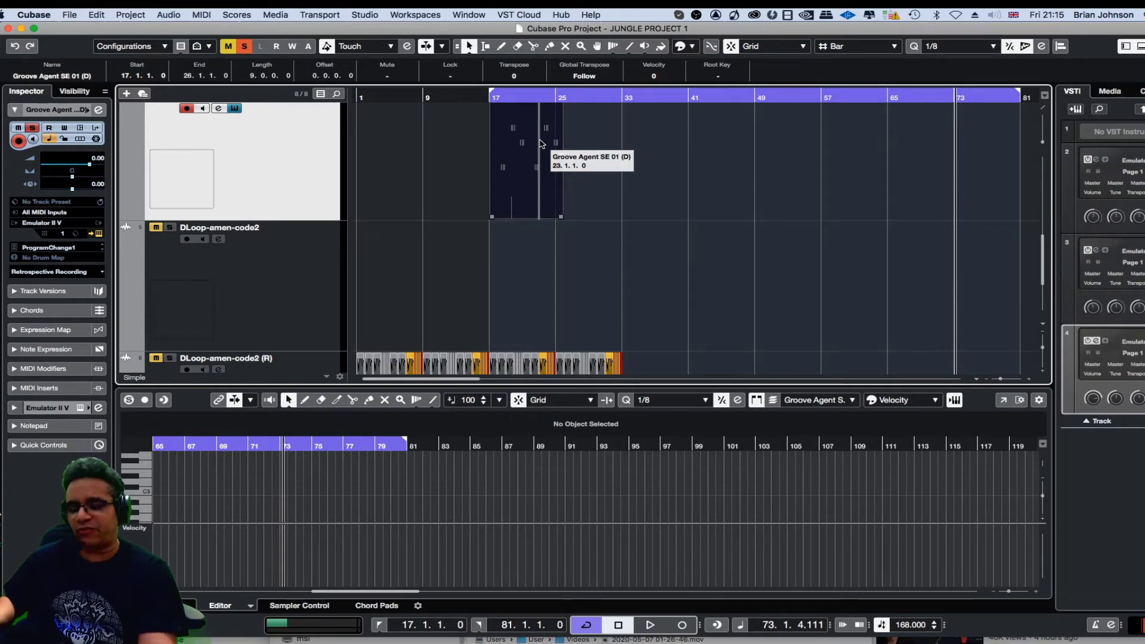
scroll(542, 143, "right", 10)
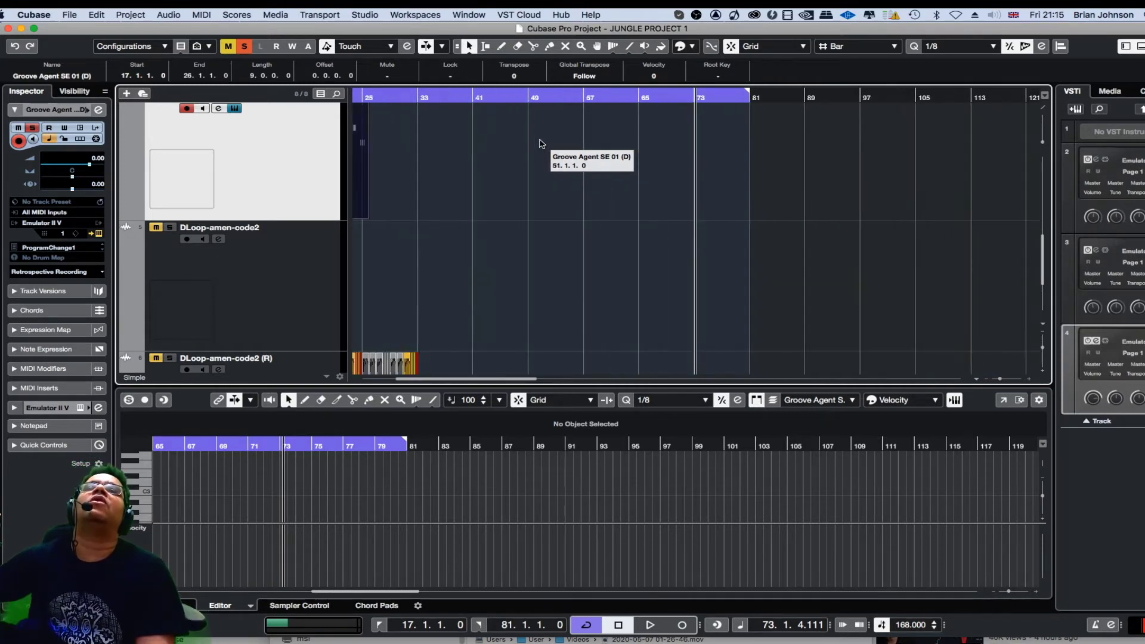
key("h")
key("g")
key("g")
key("g")
left_click_drag(465, 380, 307, 362)
key("h")
key("h")
key("h")
key("h")
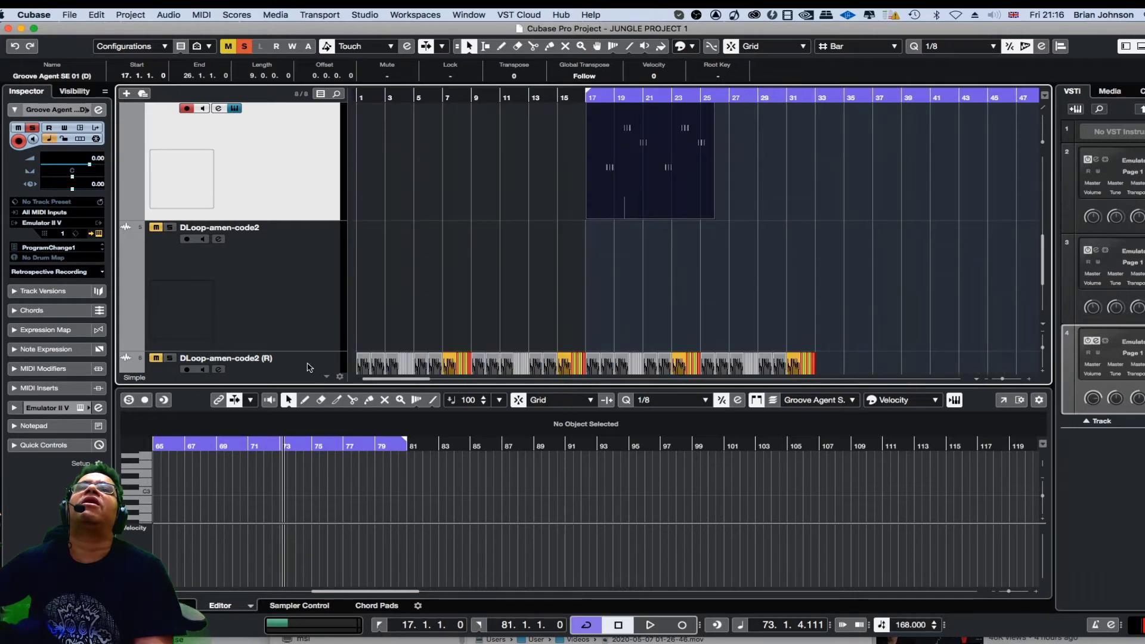
key("h")
key("h")
key("h")
key("h")
key("h")
key("h")
key("h")
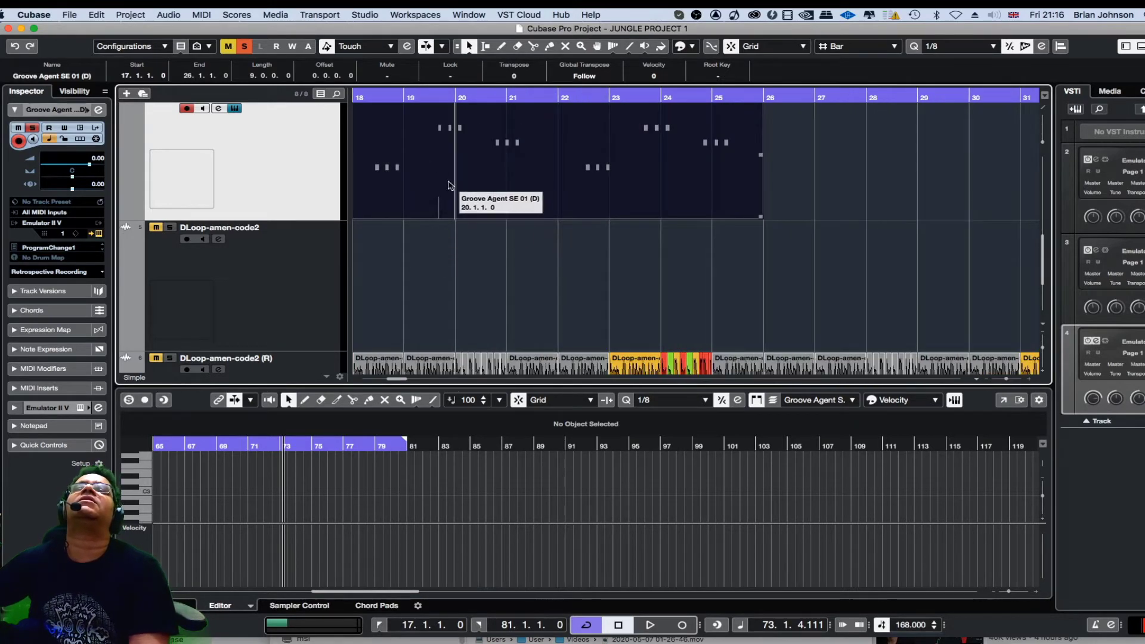
double_click(454, 179)
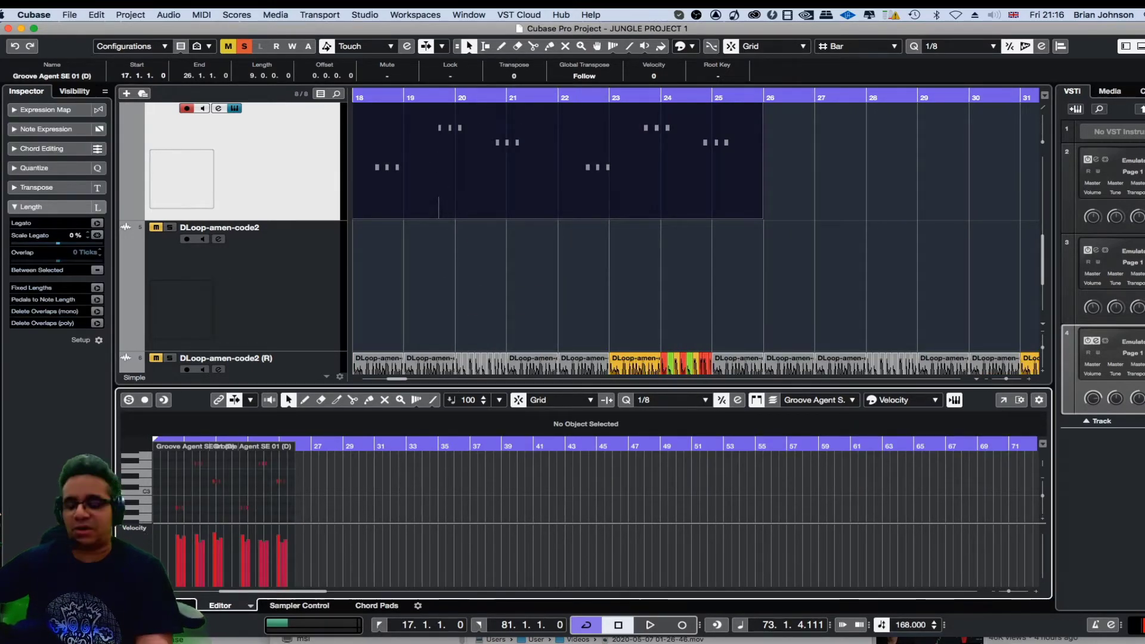
Step: Select all notes in the part and shift them earlier so the first one starts at 17.1.1.0
key("h")
key("h")
key("h")
key("h")
key("h")
key("h")
key("h")
key("h")
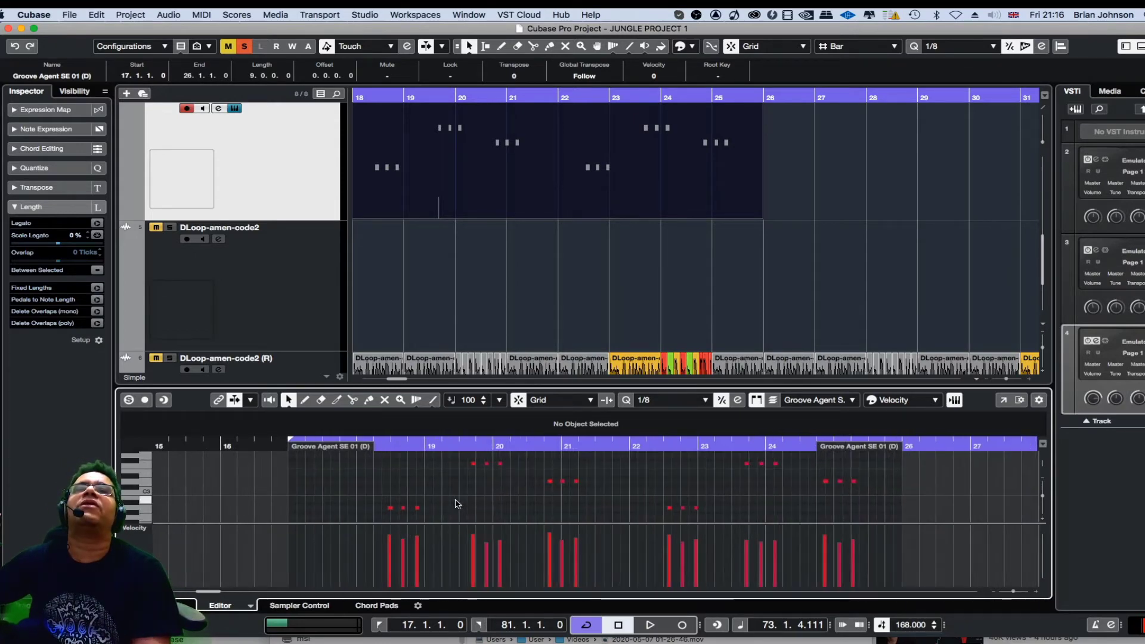
scroll(453, 495, "down", 2)
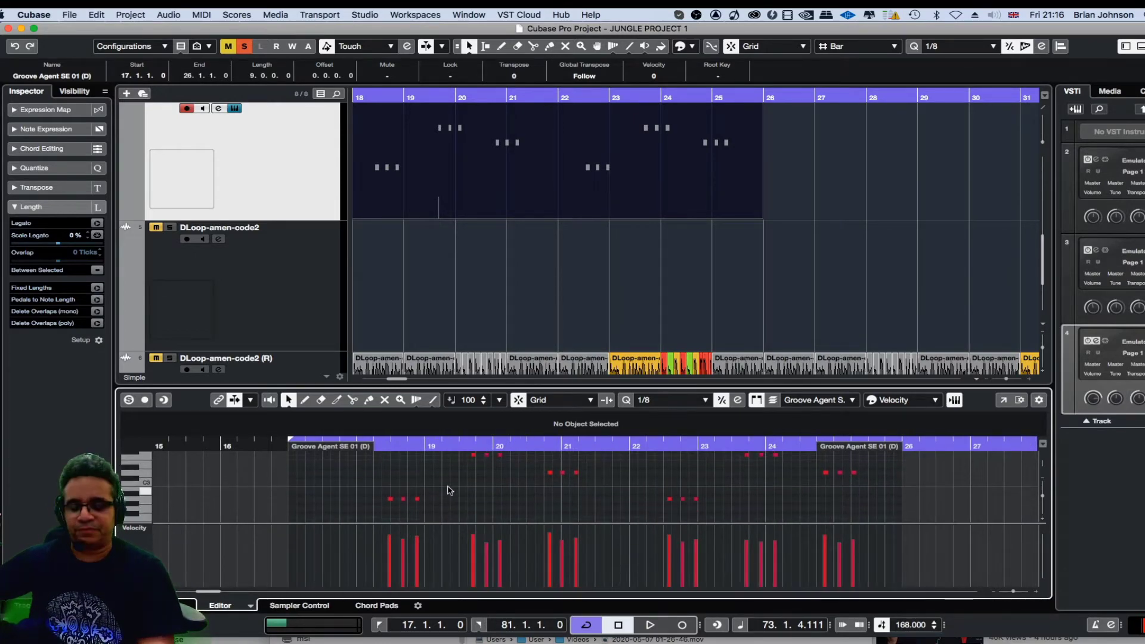
key("super+a")
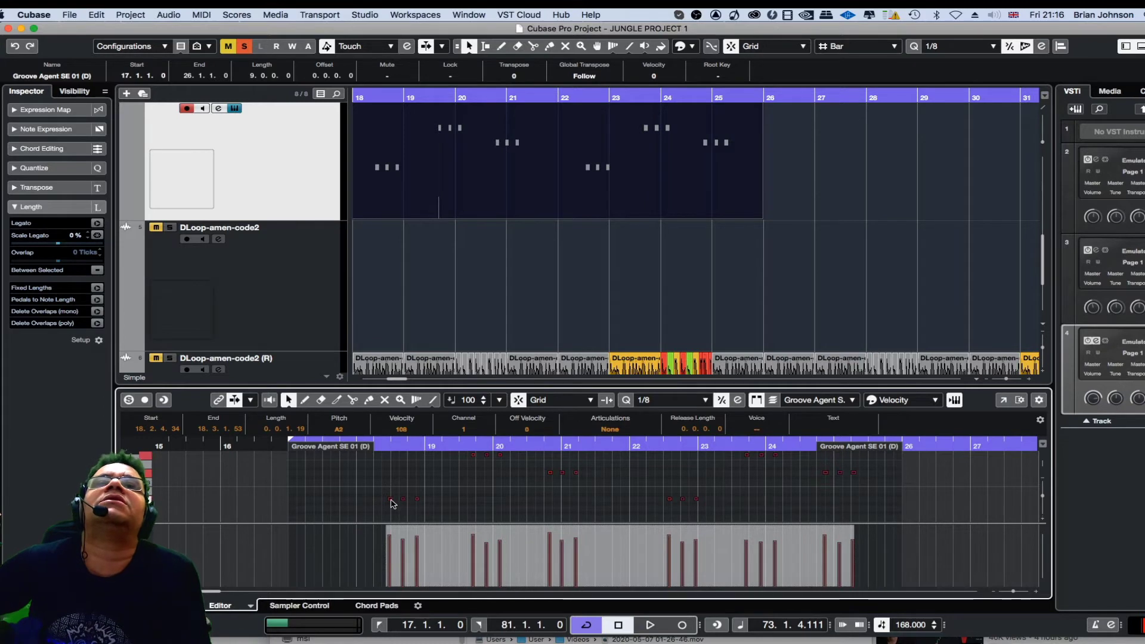
left_click_drag(391, 503, 298, 505)
Step: Play the opening of the shifted stab part against the metronome to check its timing
key("space")
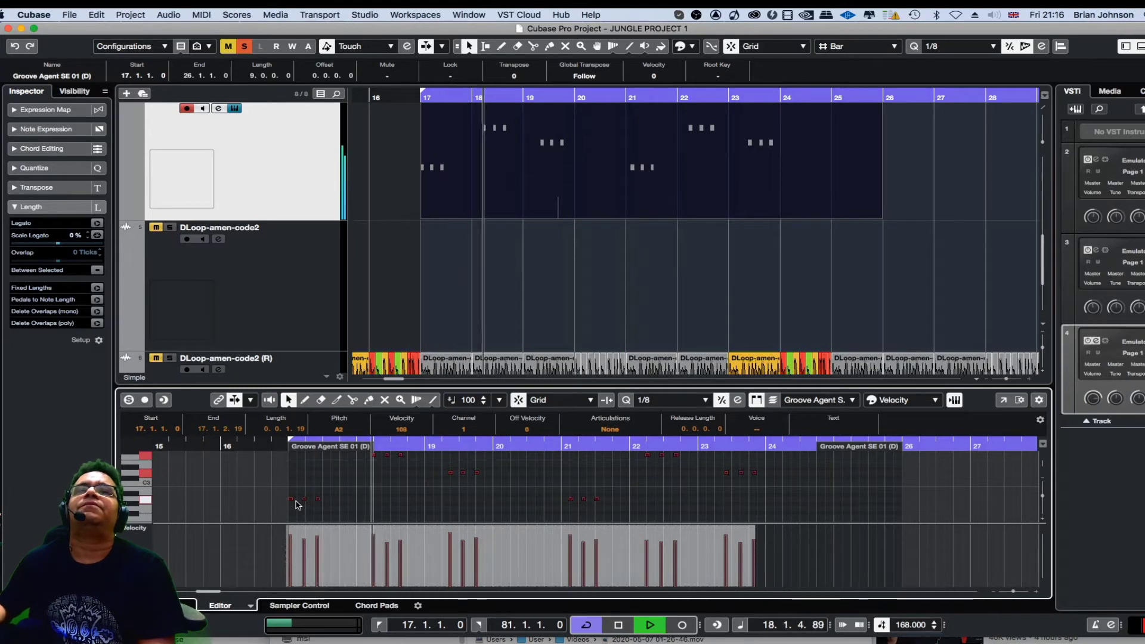
key("space")
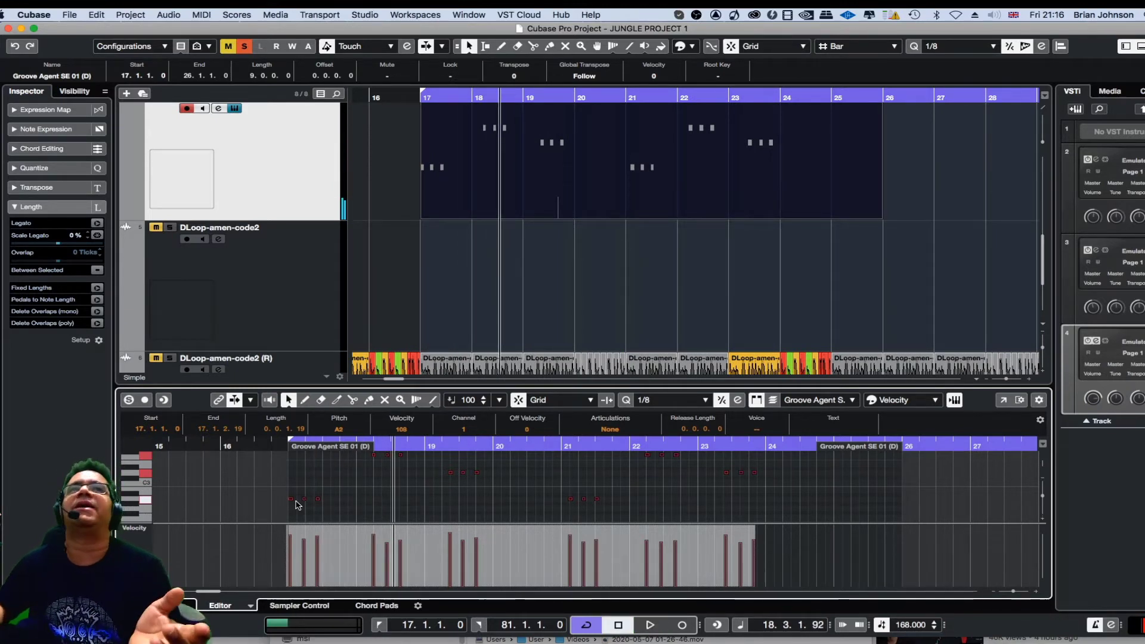
key("space")
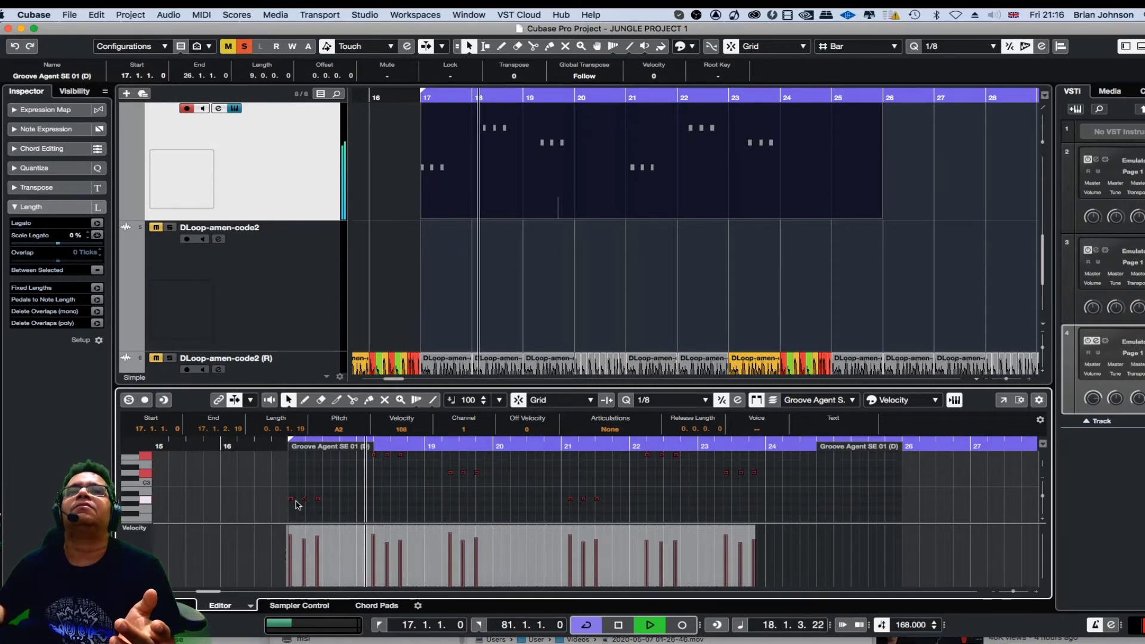
key("space")
Step: Select the second and third note groups and move them together so the second group starts at 18.1.1.0
scroll(370, 511, "up", 1)
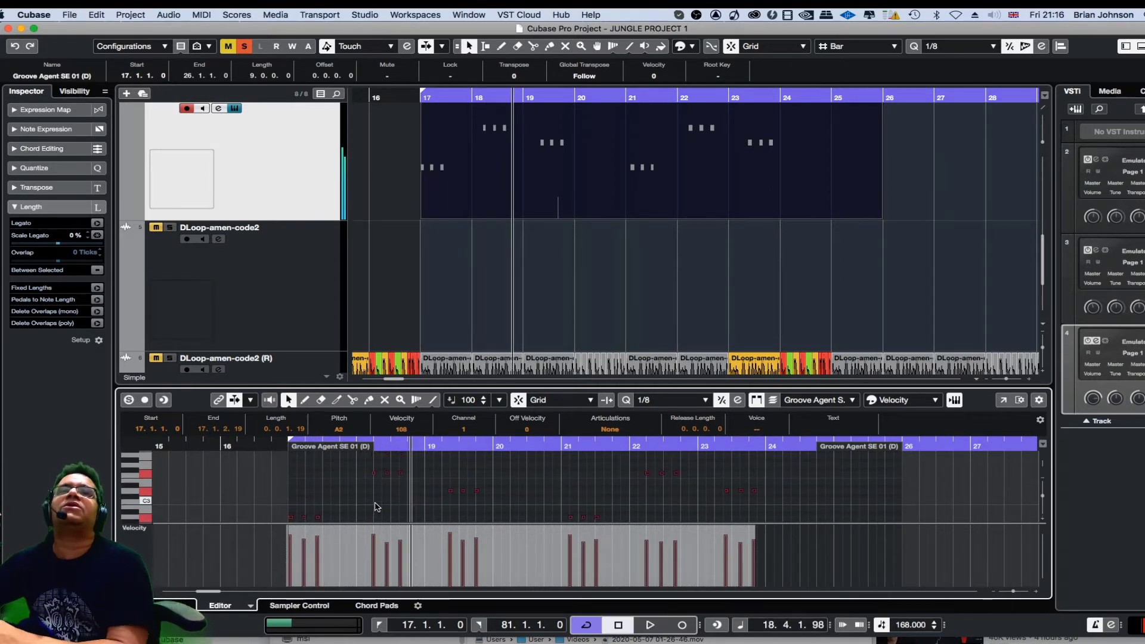
left_click(361, 480)
left_click_drag(371, 465, 493, 497)
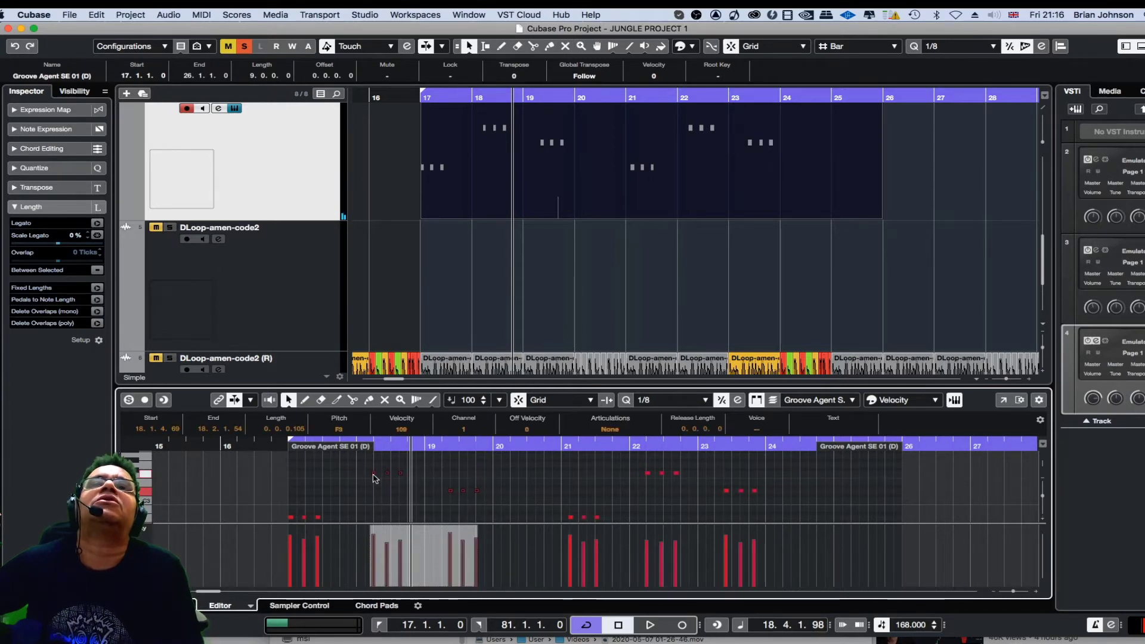
left_click(374, 477)
left_click_drag(368, 465, 504, 513)
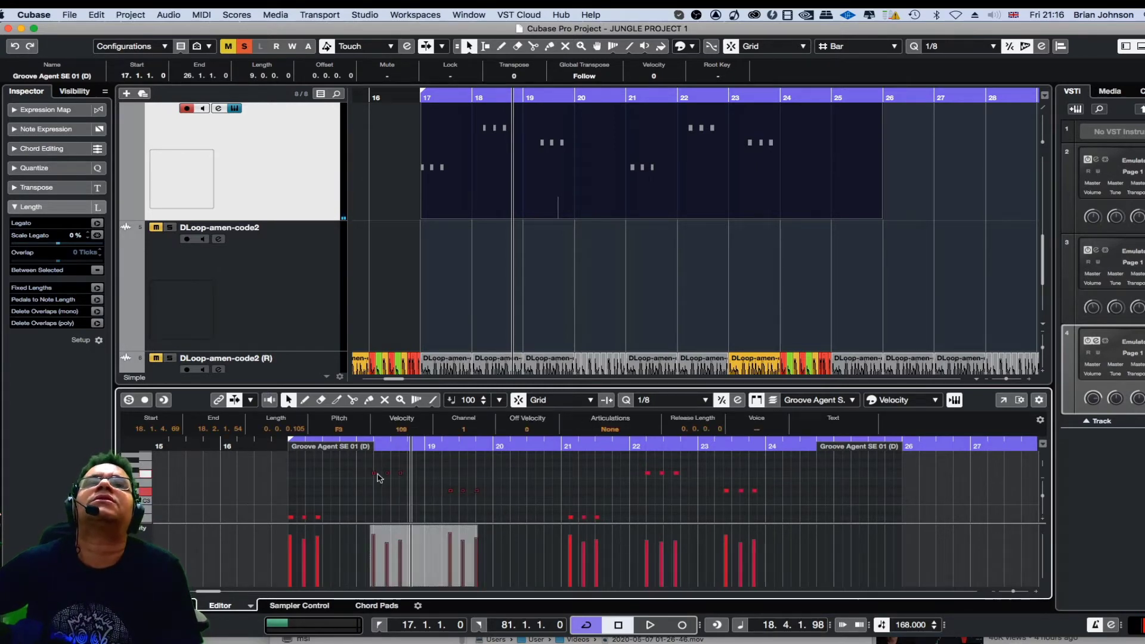
left_click_drag(371, 475, 360, 477)
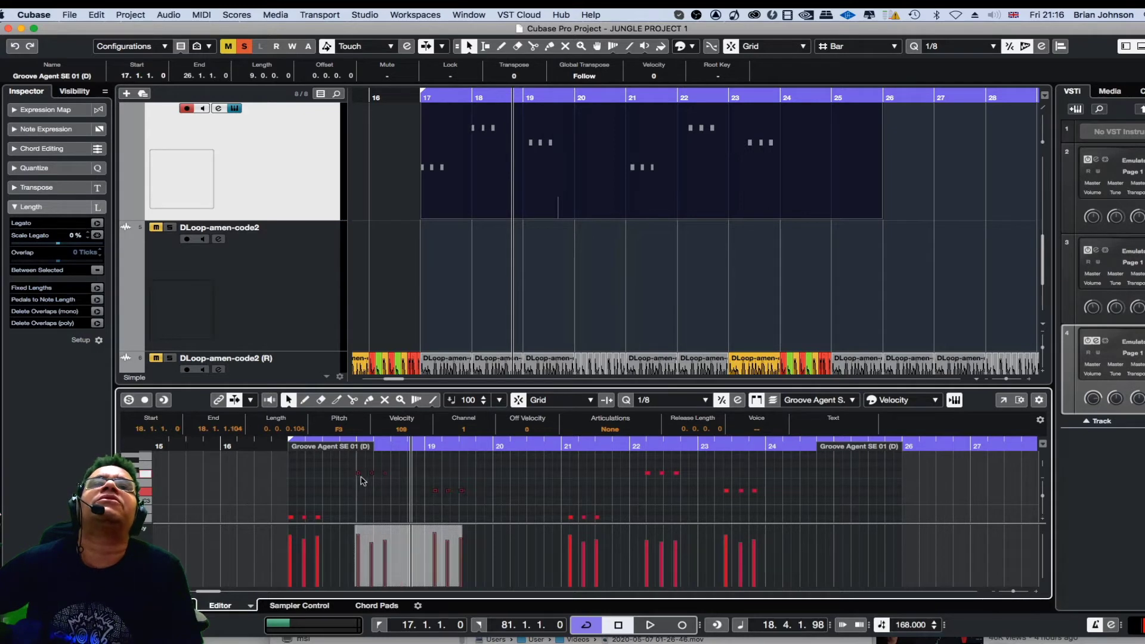
Step: Move the third note group to start at 19.1.1.0, playing the pattern to check the timing
key("space")
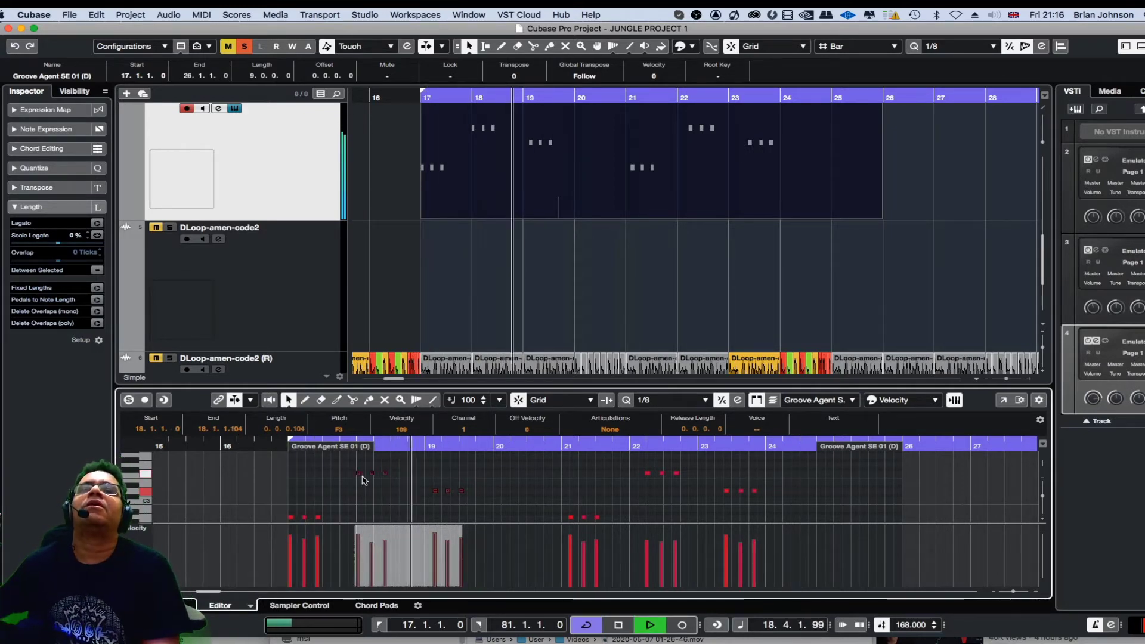
key("space")
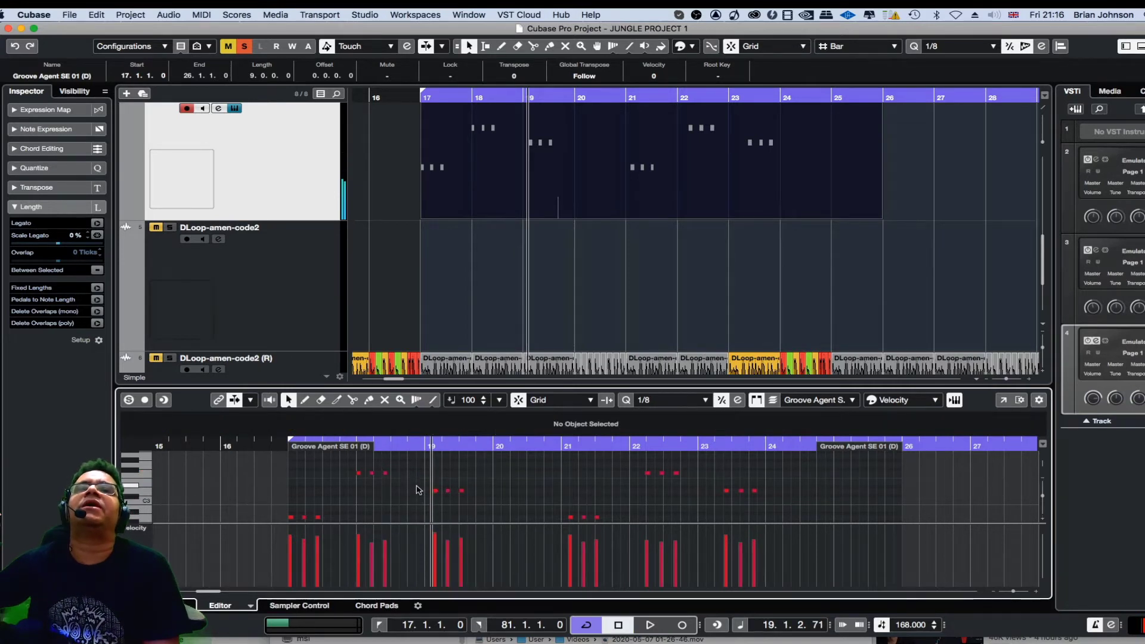
left_click_drag(529, 522, 430, 496)
key("space")
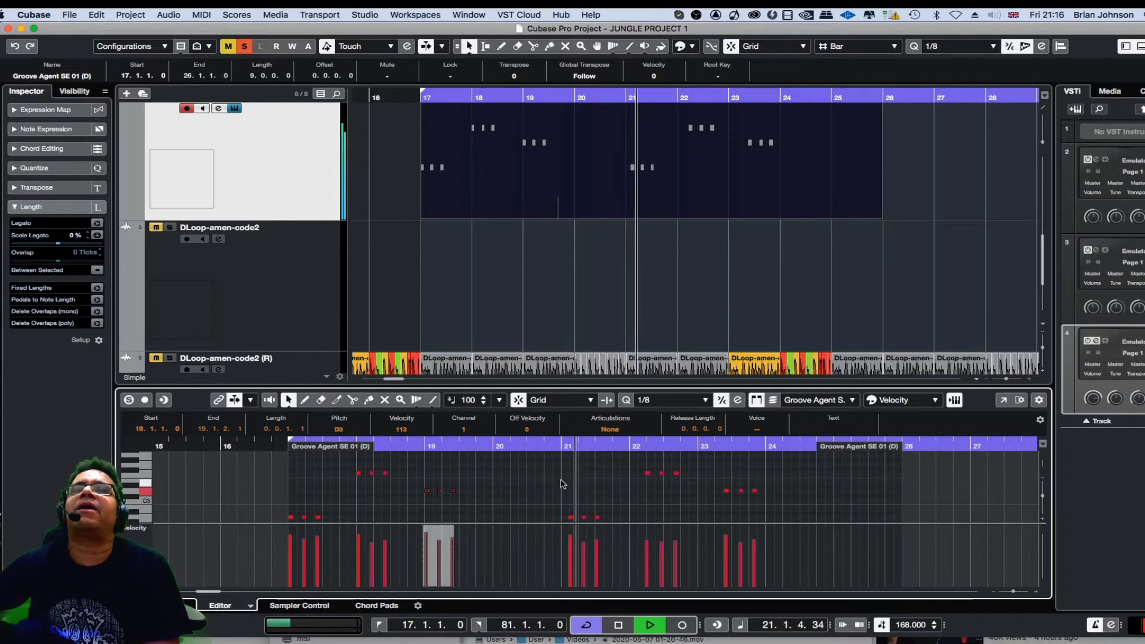
key("space")
Step: Select the last three note groups and move them together so the first of them starts at 21.1.1.0
left_click_drag(550, 466, 766, 504)
scroll(611, 477, "up", 3)
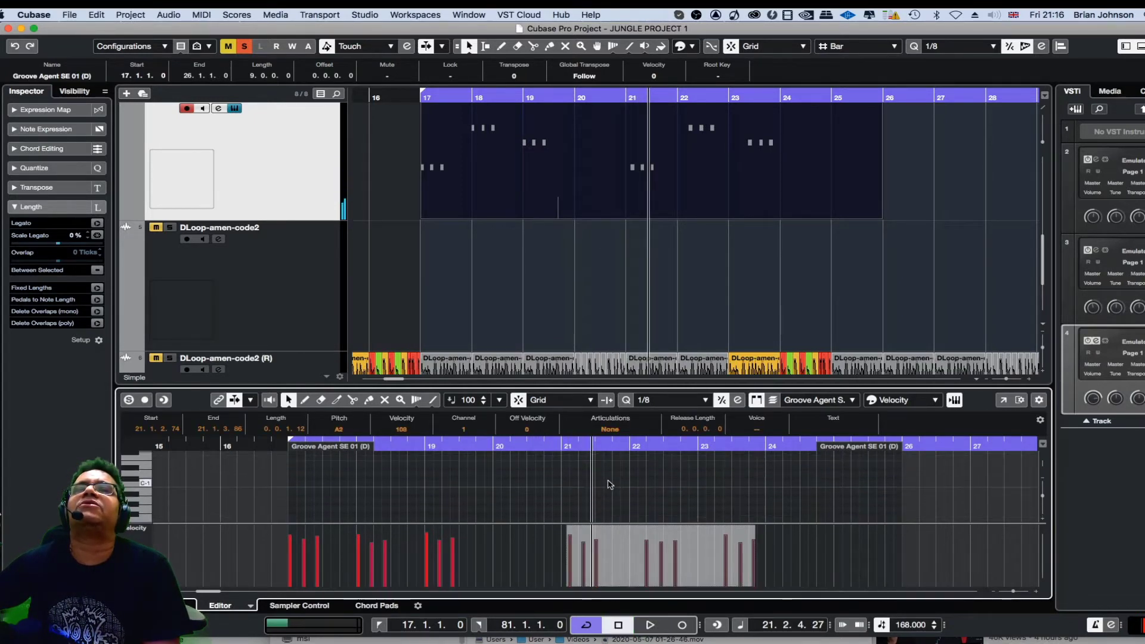
scroll(620, 475, "up", 3)
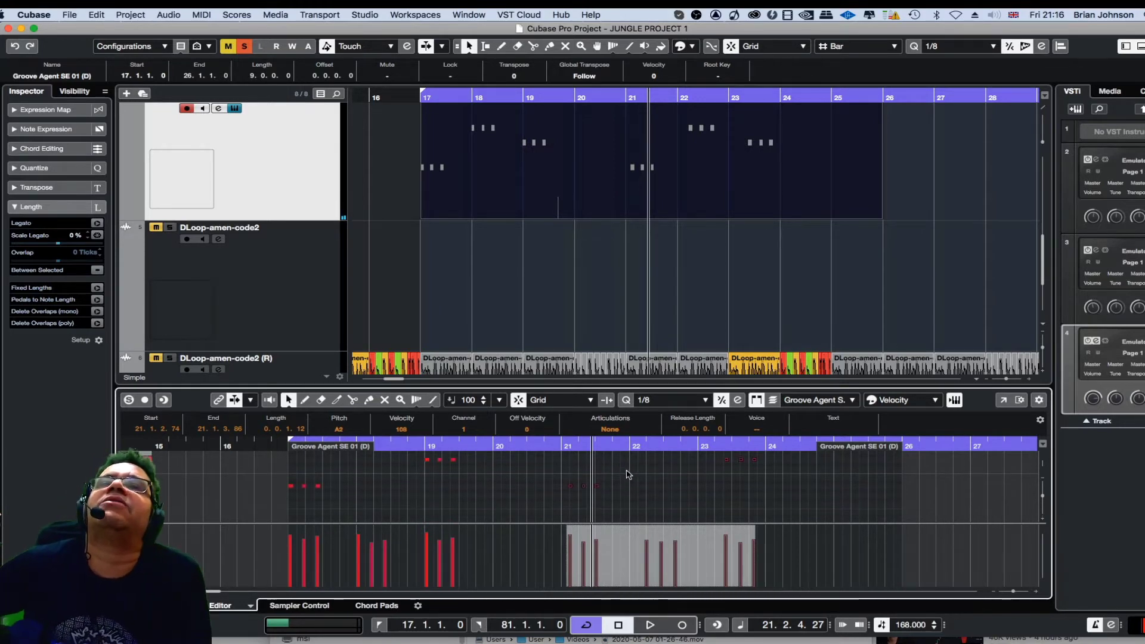
scroll(618, 483, "up", 3)
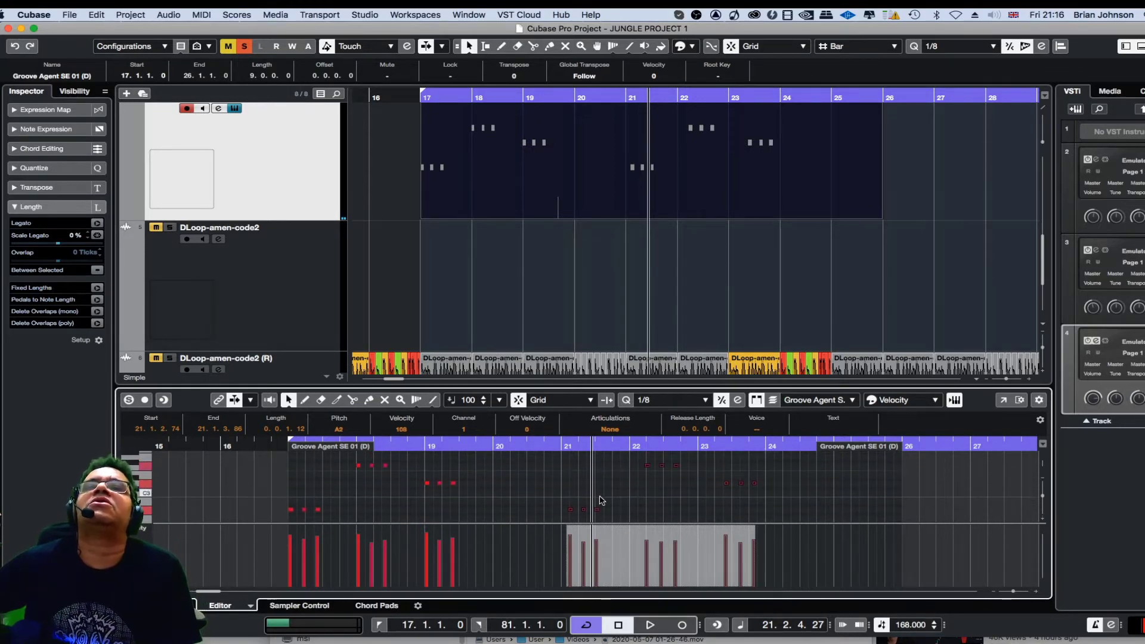
scroll(594, 506, "up", 3)
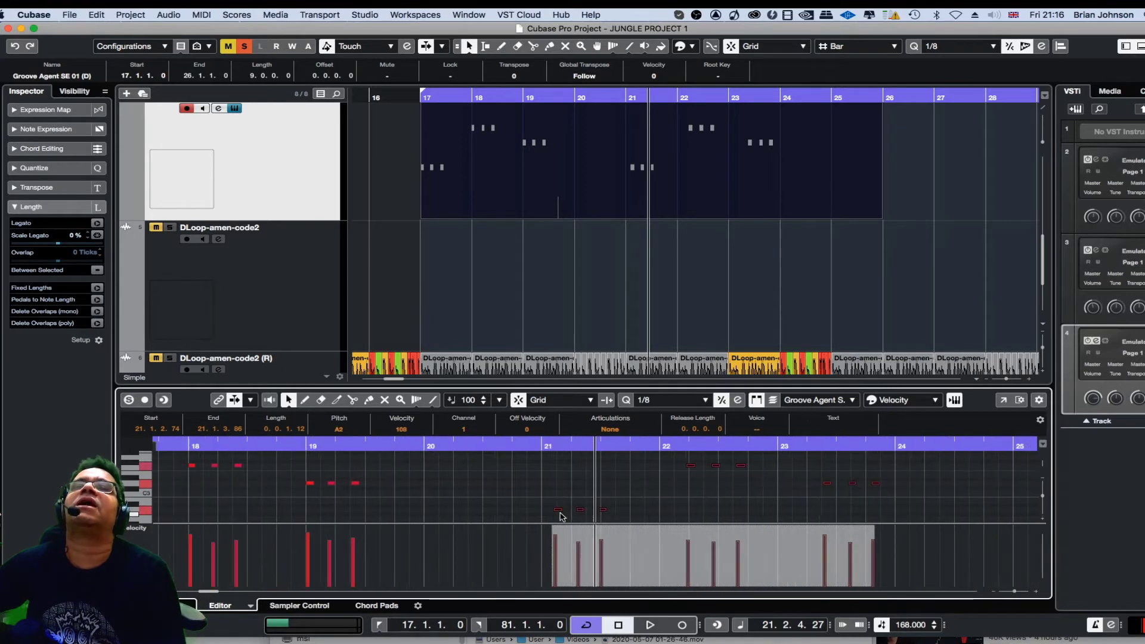
left_click_drag(551, 511, 545, 473)
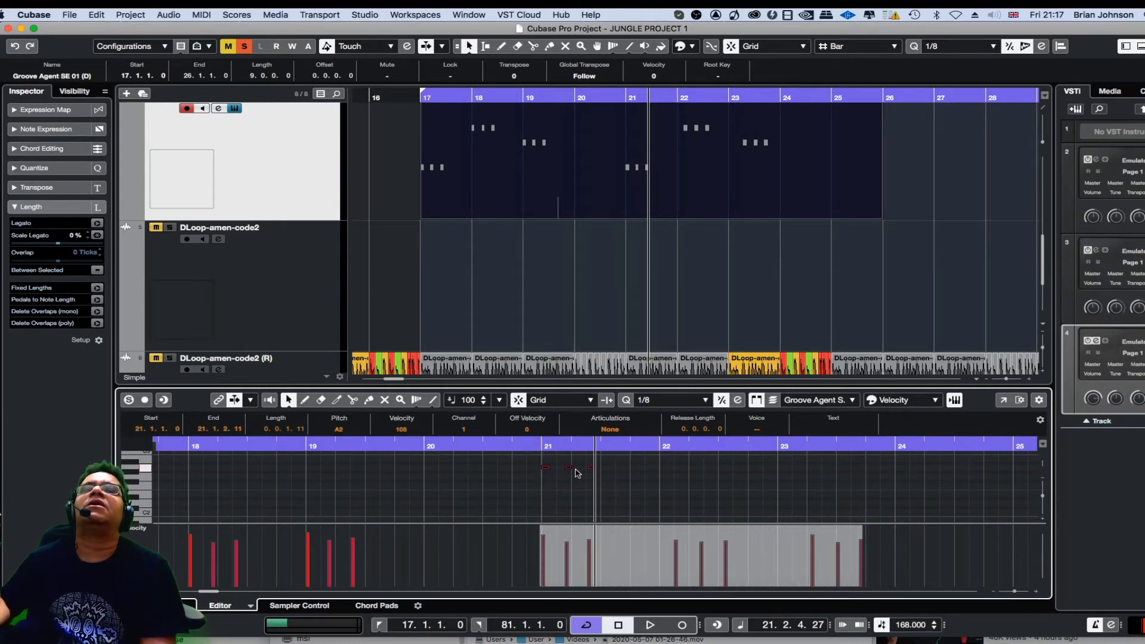
Step: Play the pattern to check its timing, and move the second-to-last note group to start at 22.1.1.0
key("space")
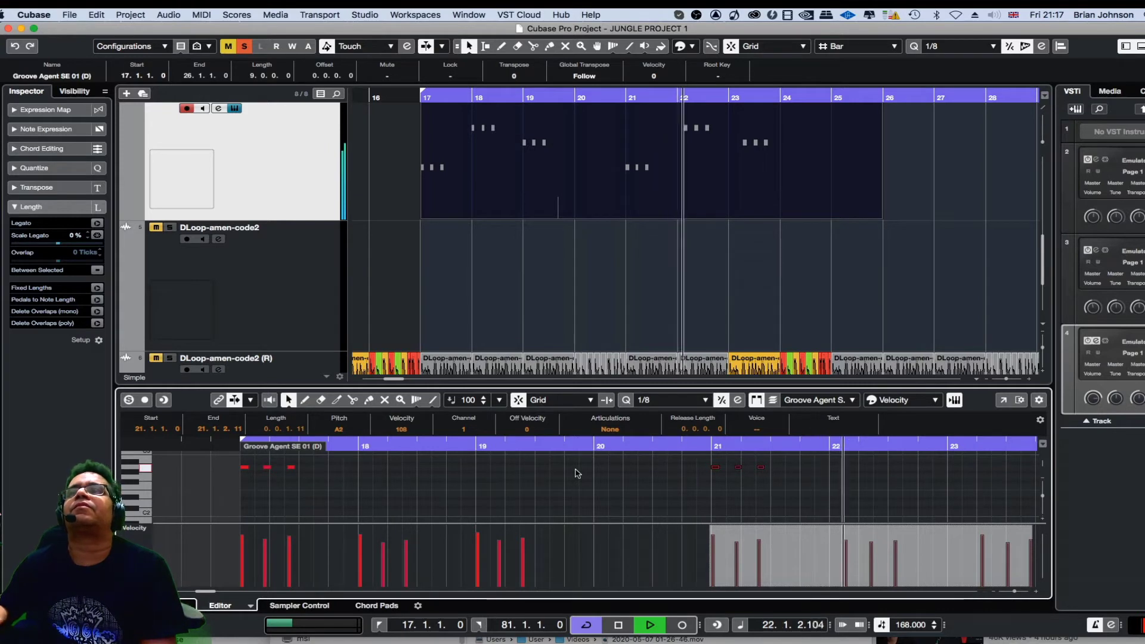
key("space")
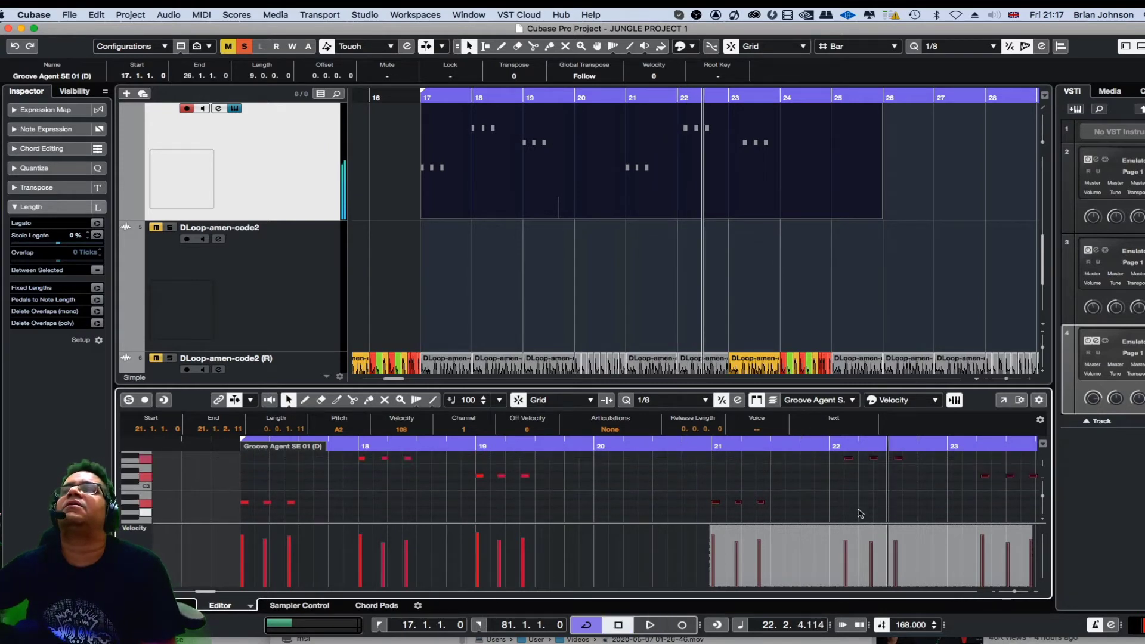
scroll(856, 511, "up", 2)
left_click(837, 472)
left_click_drag(835, 469, 924, 495)
left_click(843, 480)
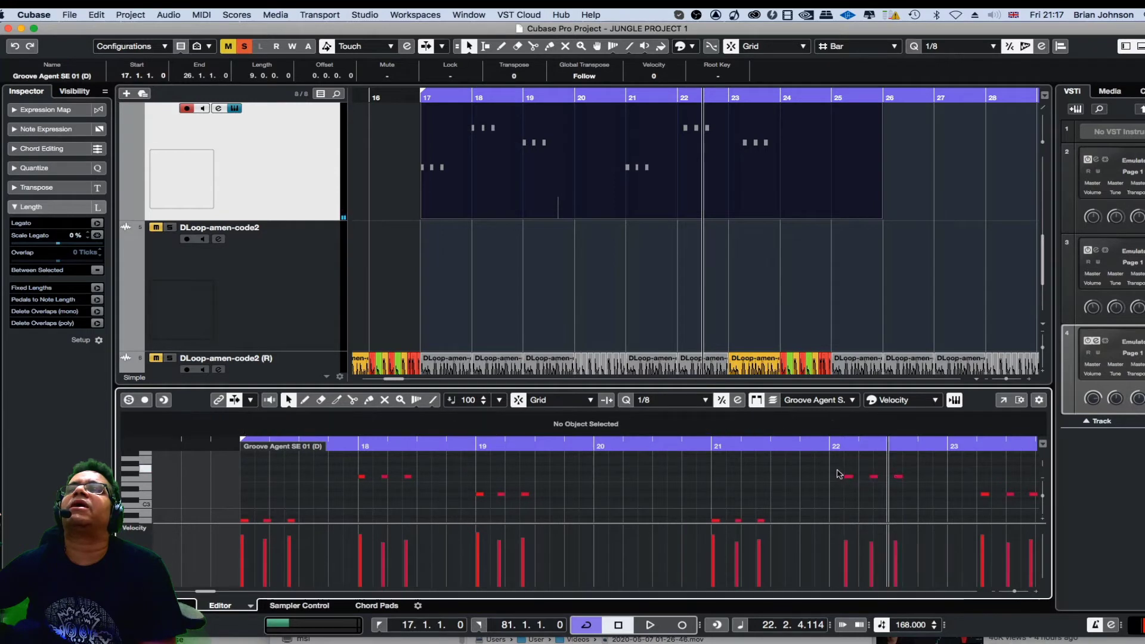
left_click_drag(838, 474, 917, 502)
left_click_drag(849, 477, 834, 477)
Step: Move the last note group to start at 23.1.1.0 and play the pattern from the beginning
left_click_drag(978, 473, 828, 510)
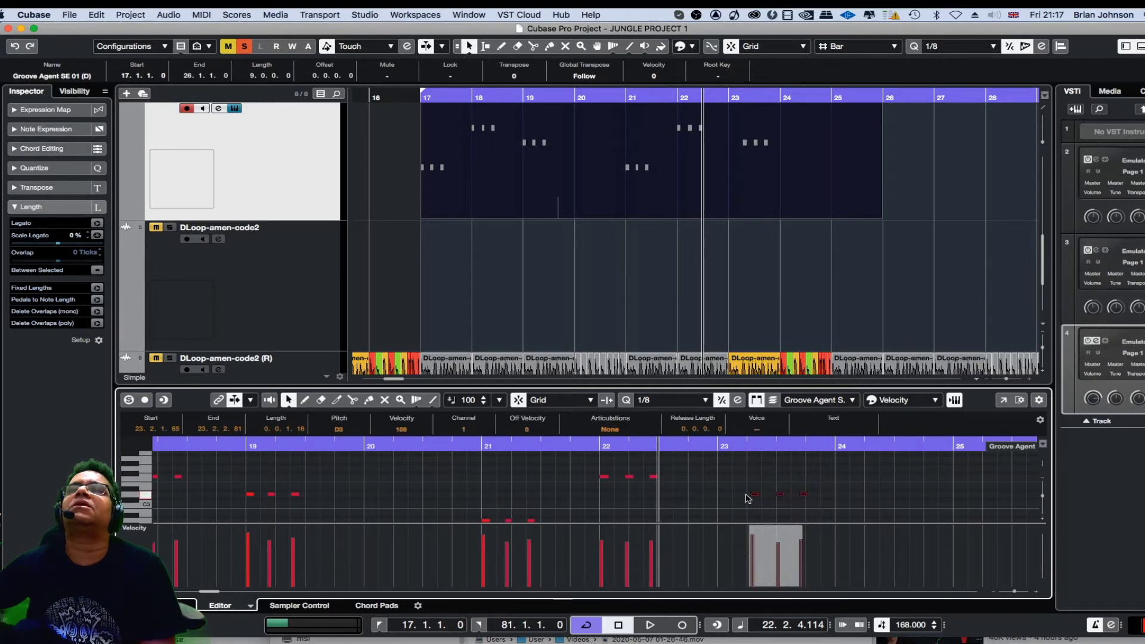
left_click_drag(754, 496, 725, 499)
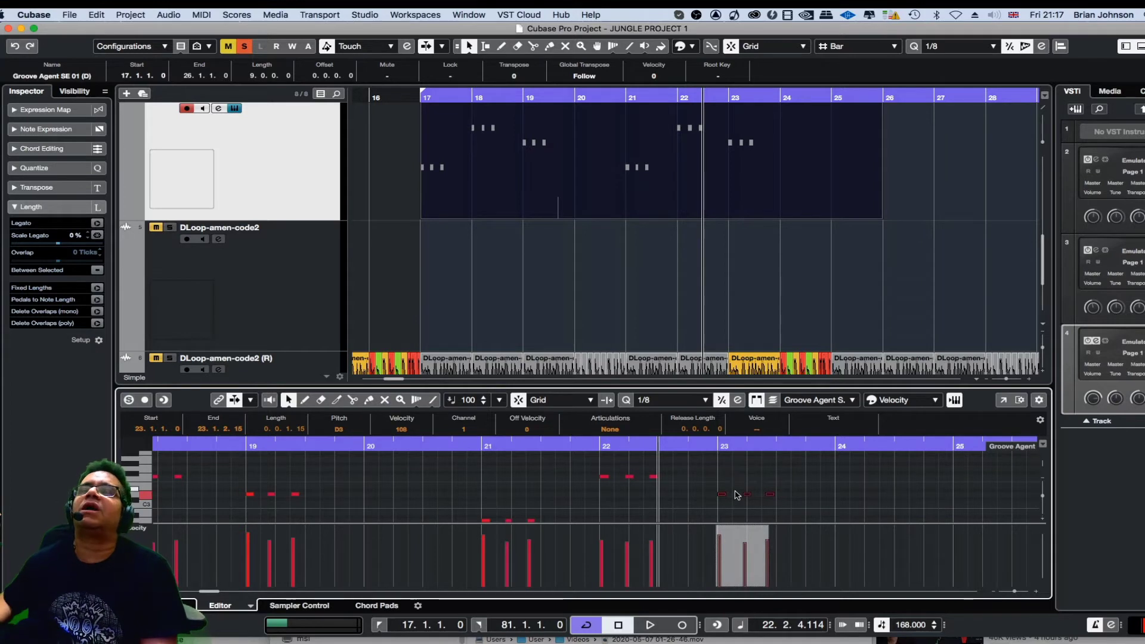
key("KP_1")
key("space")
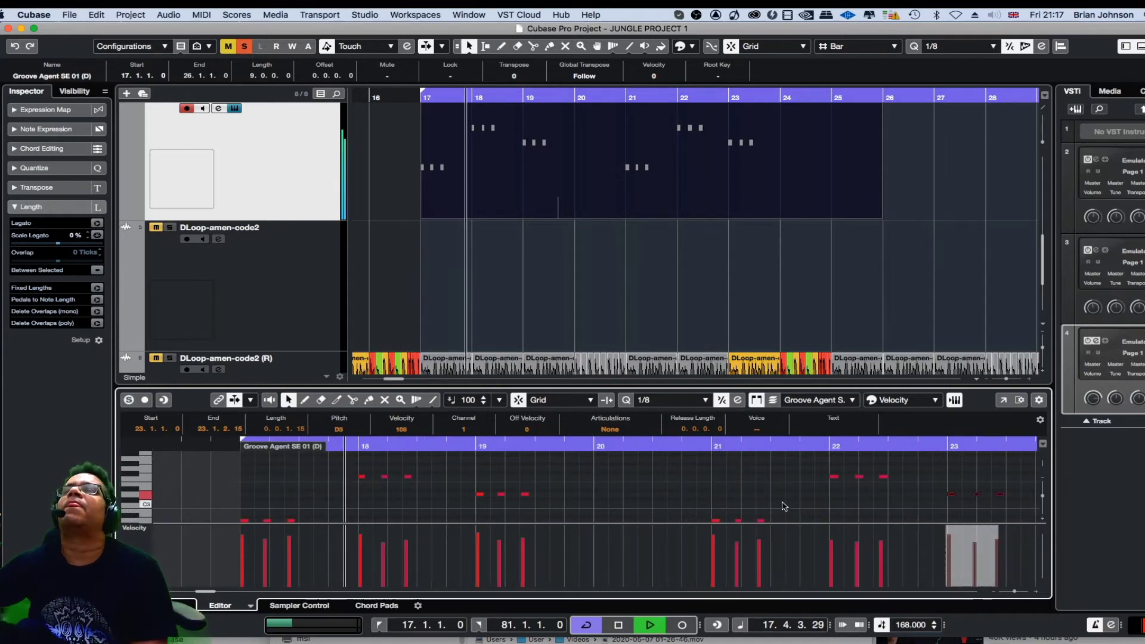
Step: Quantize the note groups in bars 22 and 23 to 1/8, playing the pattern to check the result
left_click_drag(916, 482, 1052, 526)
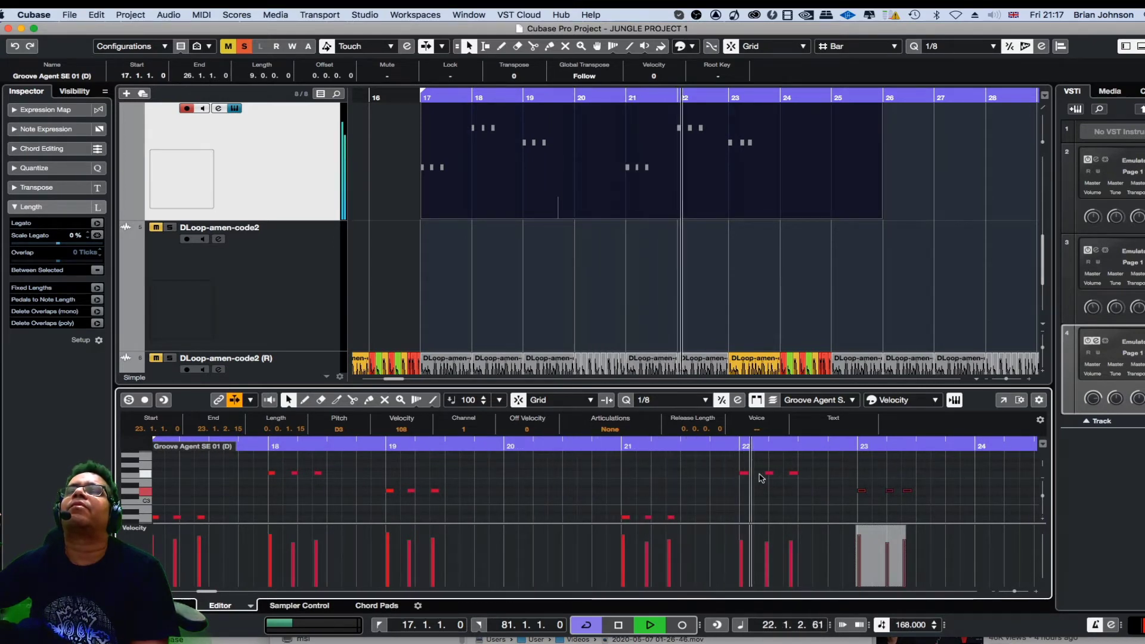
key("space")
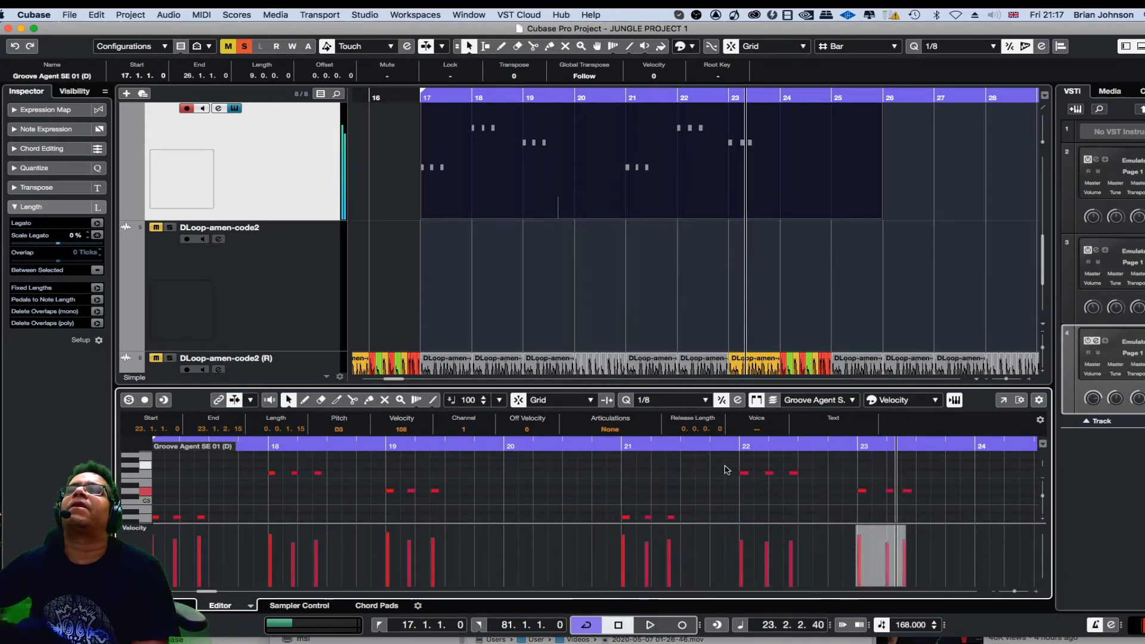
left_click_drag(726, 469, 946, 513)
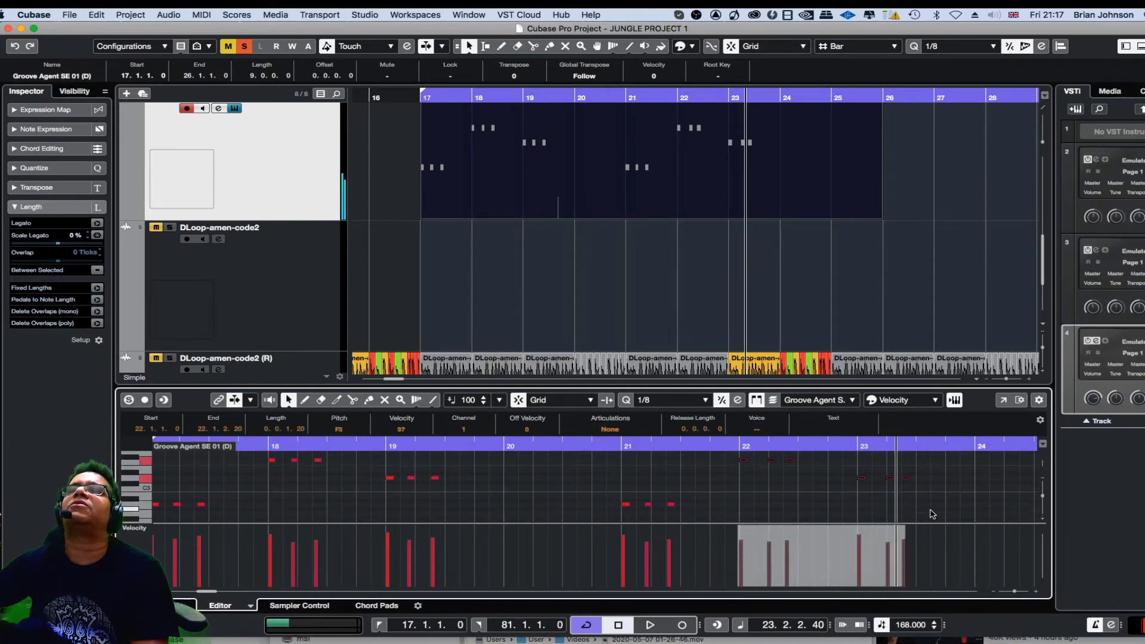
scroll(932, 514, "up", 1)
key("space")
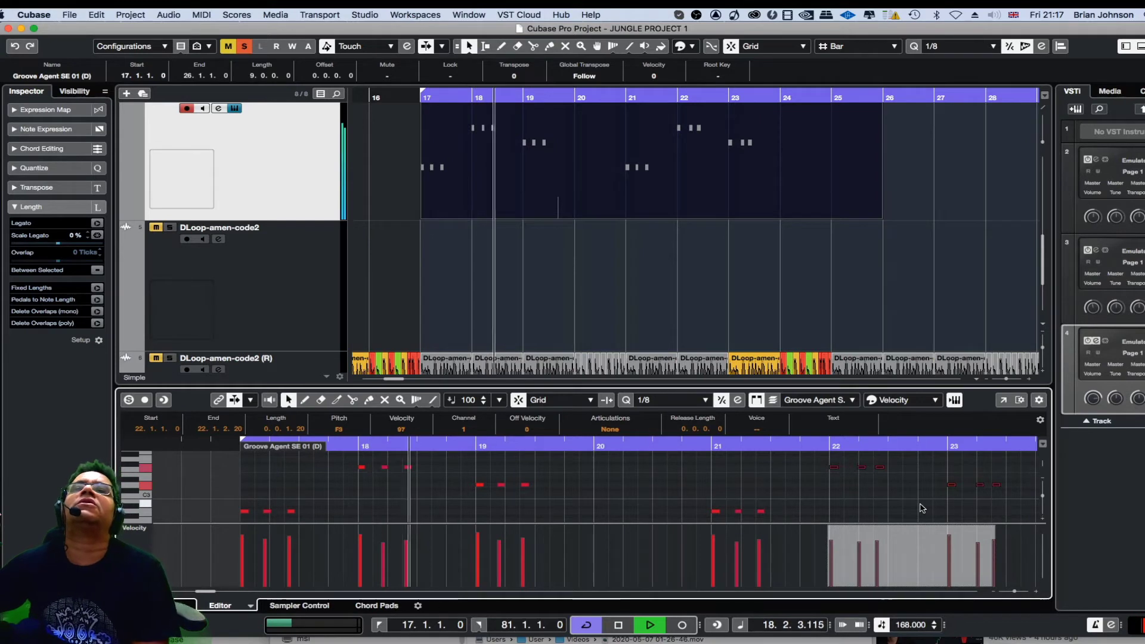
left_click(566, 500)
key("space")
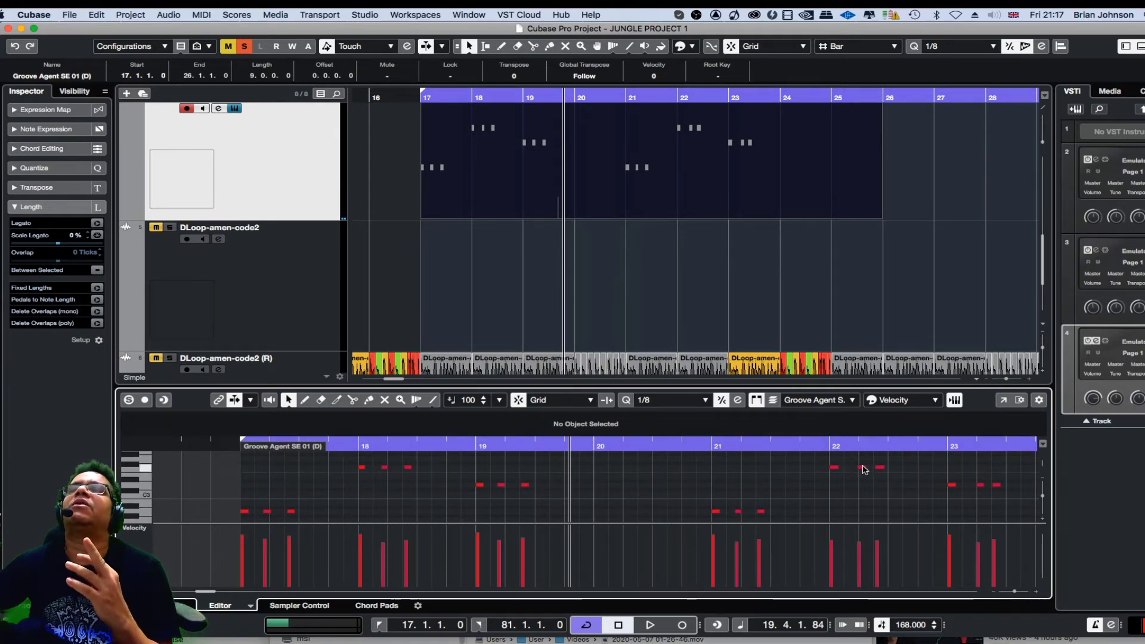
Step: Set the quantize value to 1/16 and align bar 22's second note one sixteenth after 22.1.3.0 and its third note to 22.2.3.0
left_click_drag(861, 468, 854, 461)
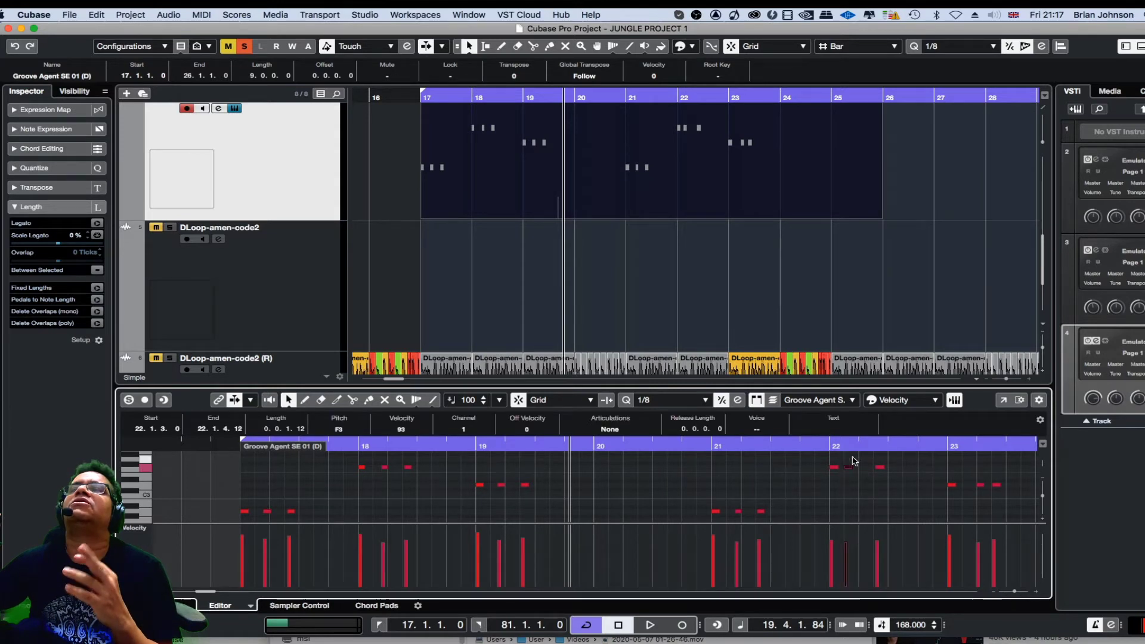
left_click(669, 404)
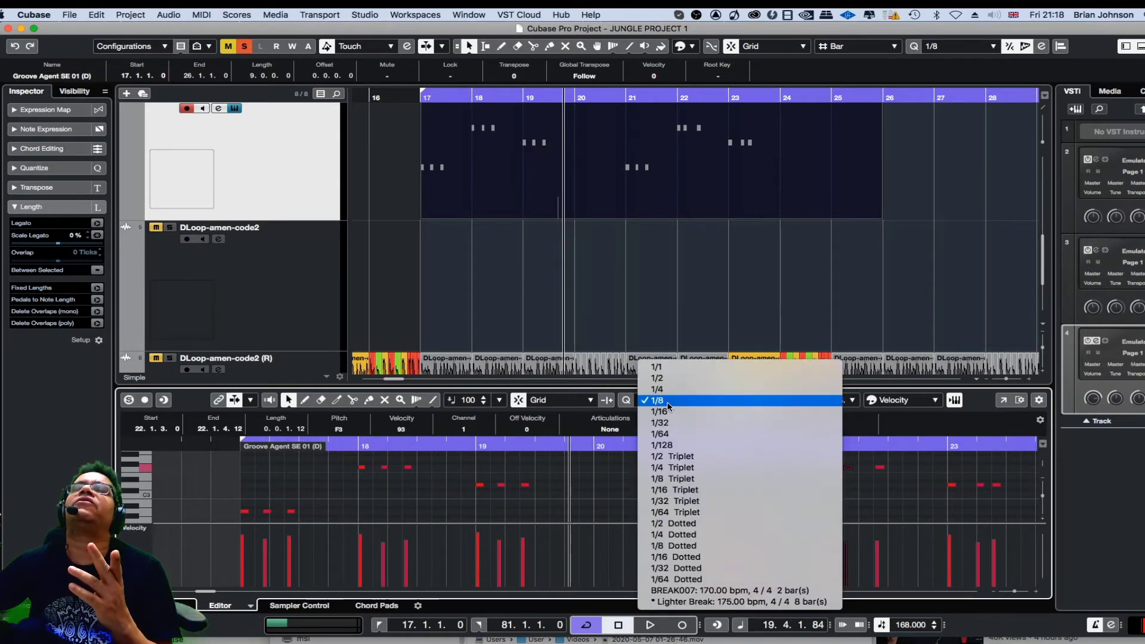
left_click(669, 411)
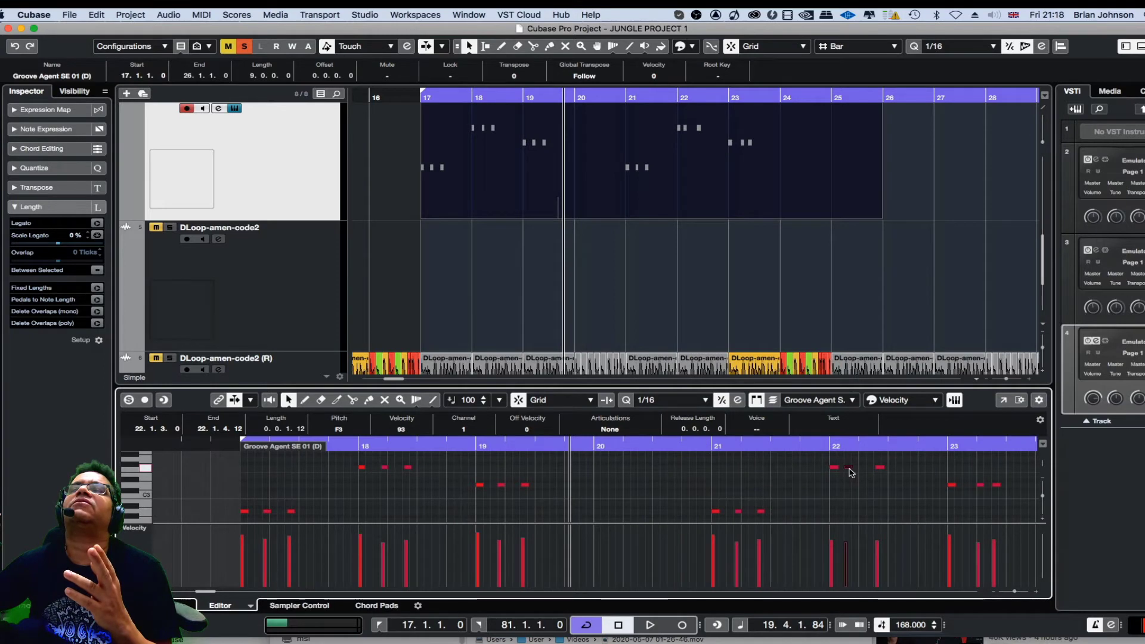
left_click_drag(855, 472, 876, 484)
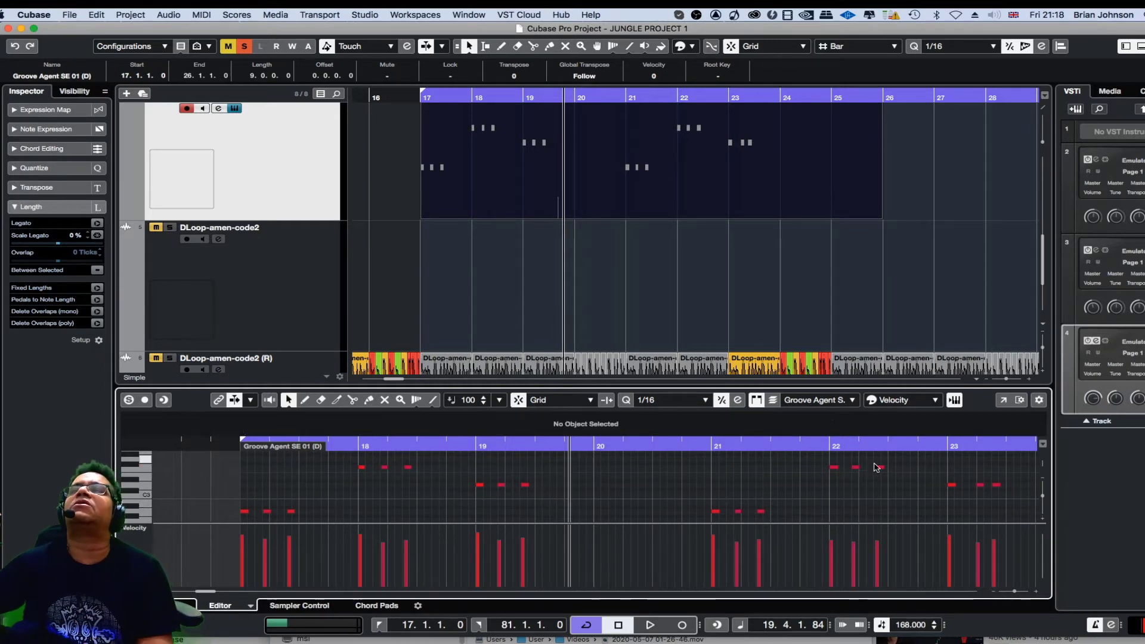
left_click(880, 467)
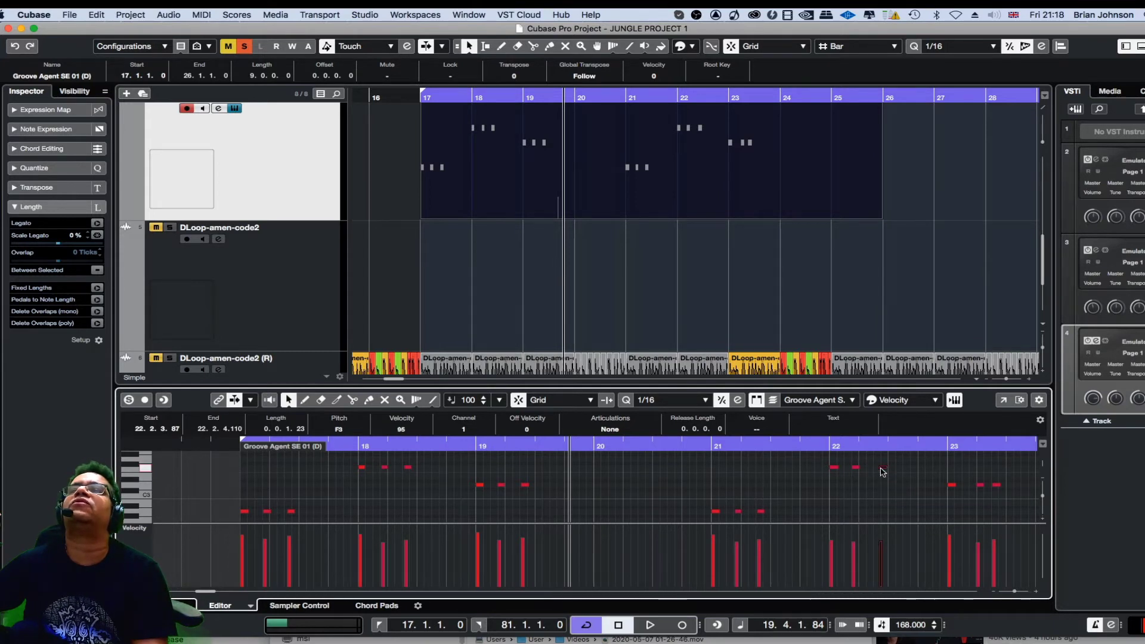
left_click_drag(883, 471, 875, 470)
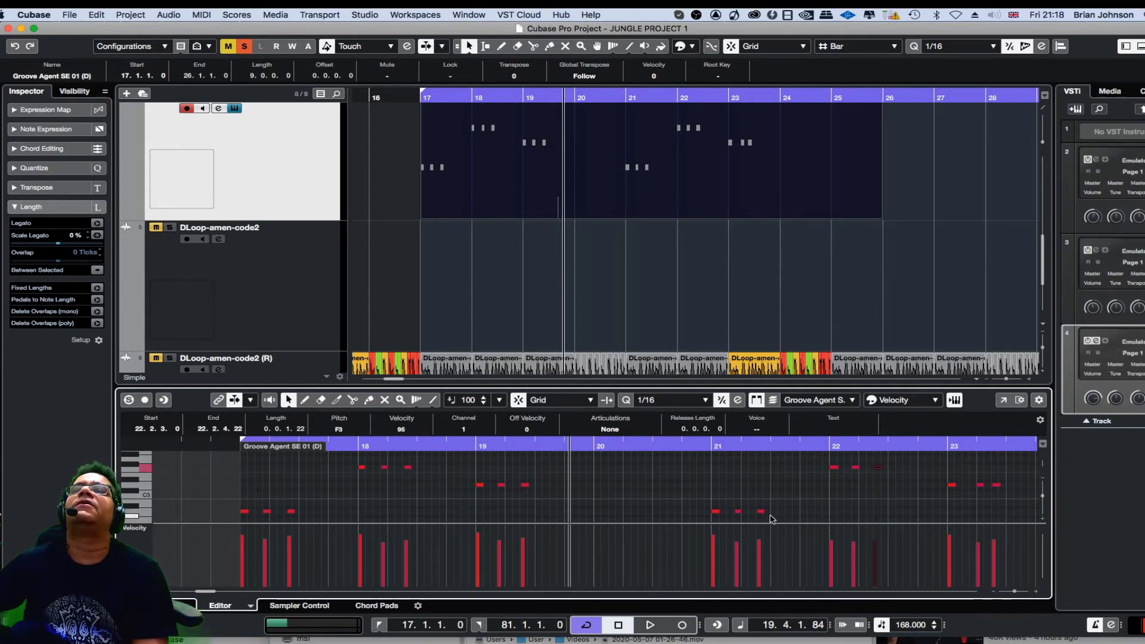
Step: Align bar 23's second note to 23.1.4.0 and its third note to 23.2.3.0, playing the pattern to check the timing
left_click(997, 485)
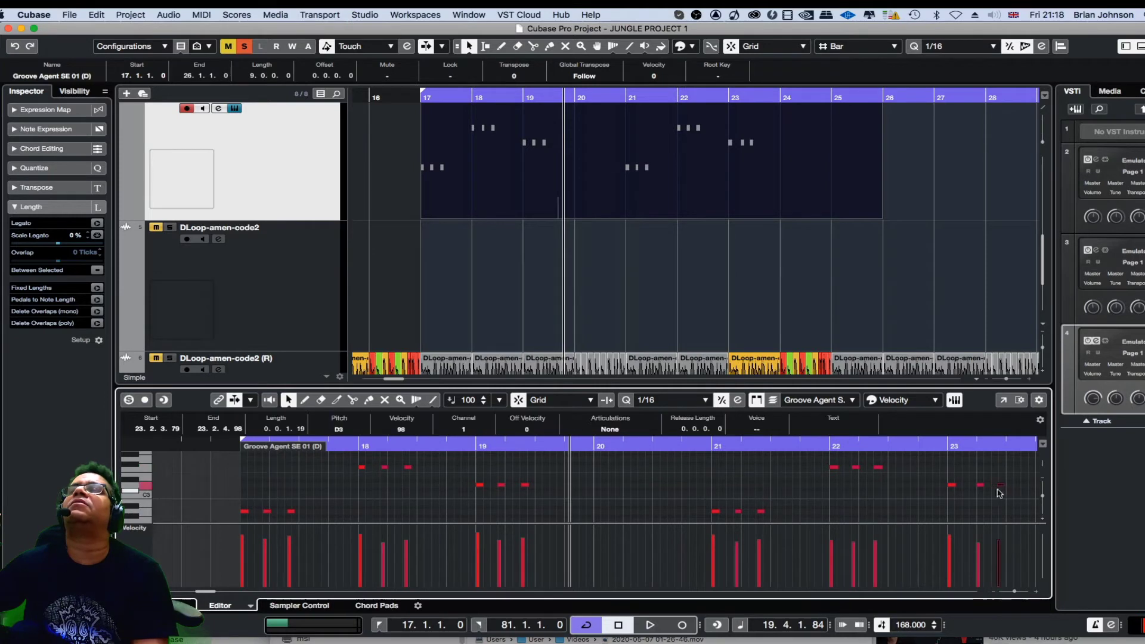
left_click(976, 492)
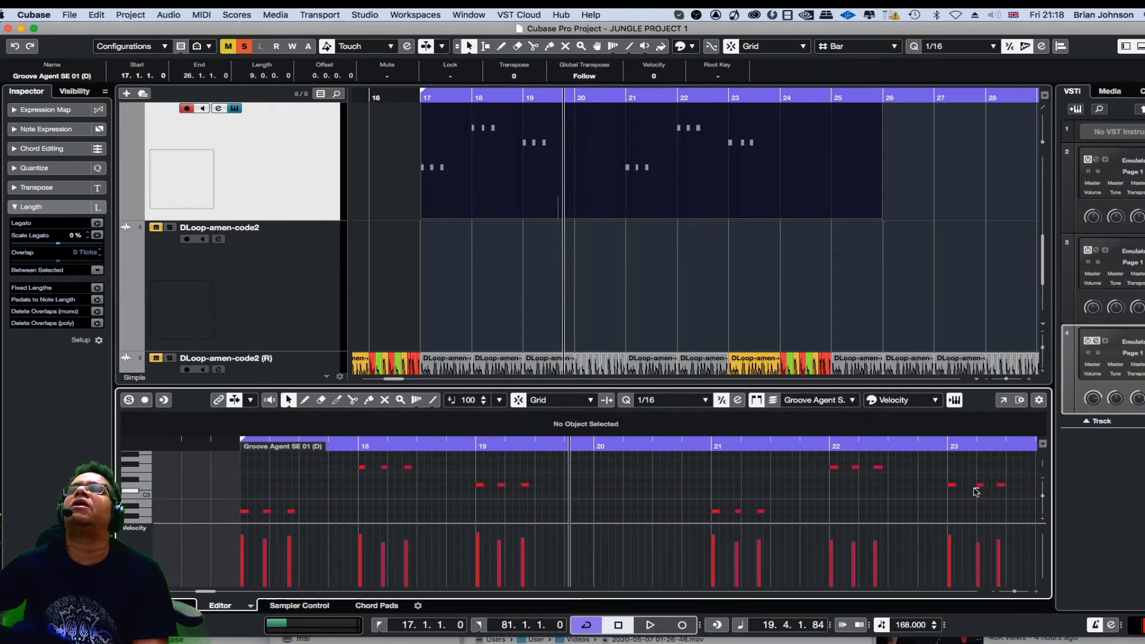
left_click_drag(981, 489, 972, 486)
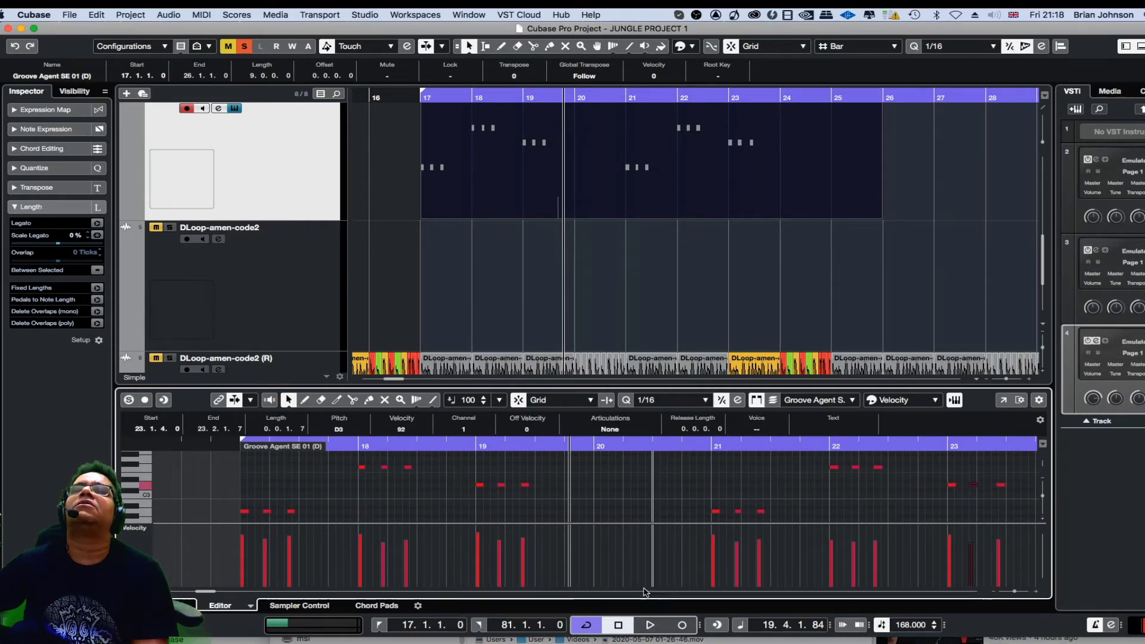
key("space")
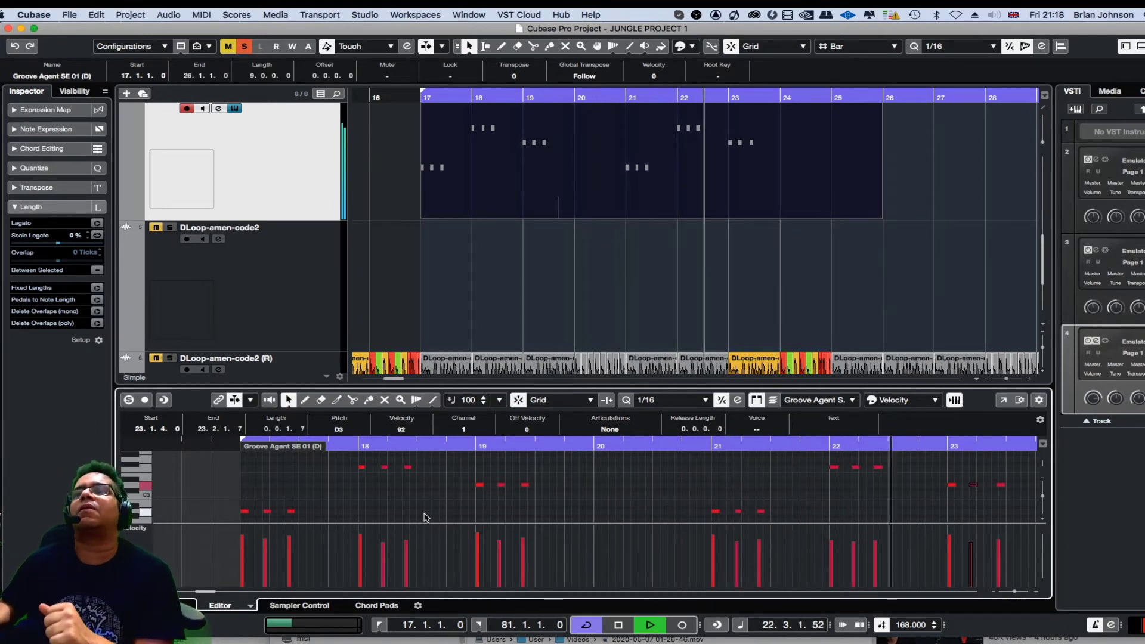
key("space")
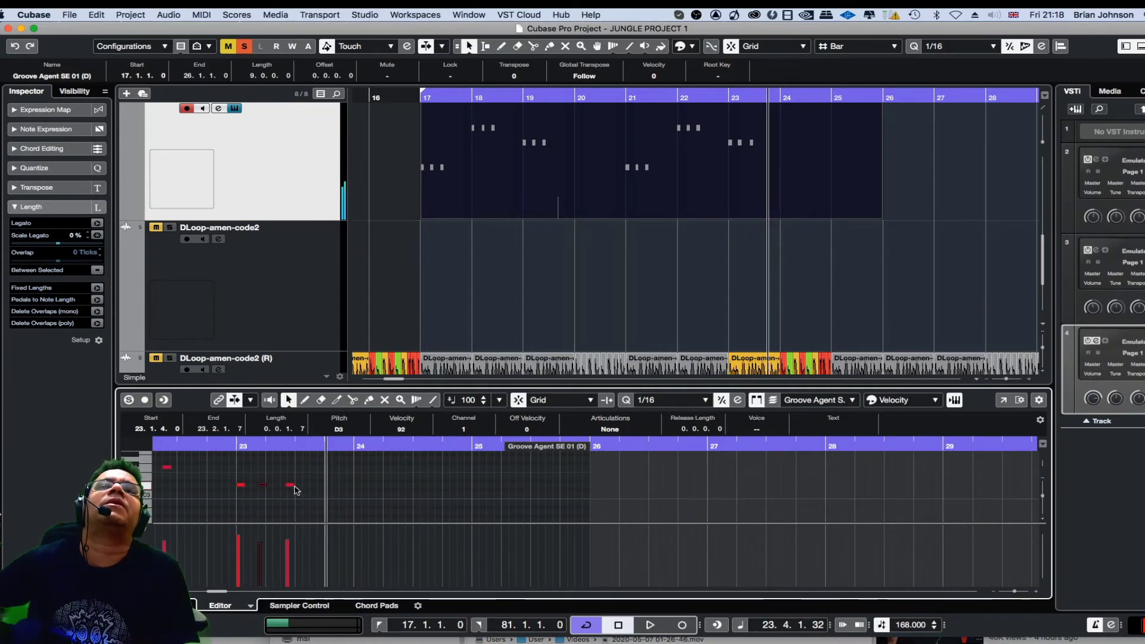
left_click(292, 485)
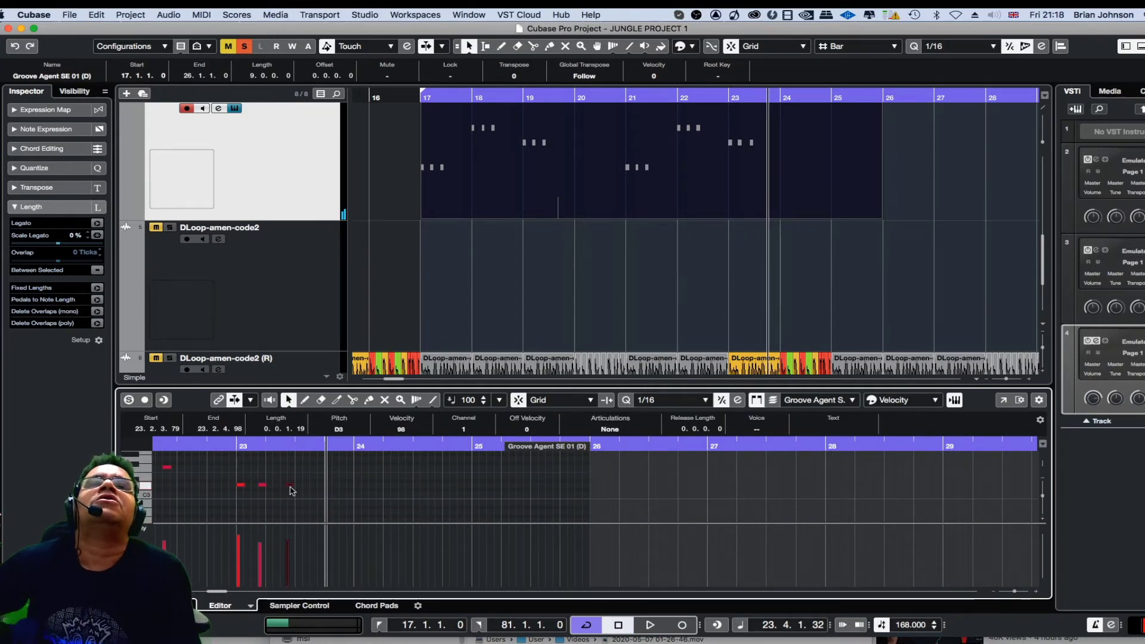
left_click_drag(286, 486, 282, 486)
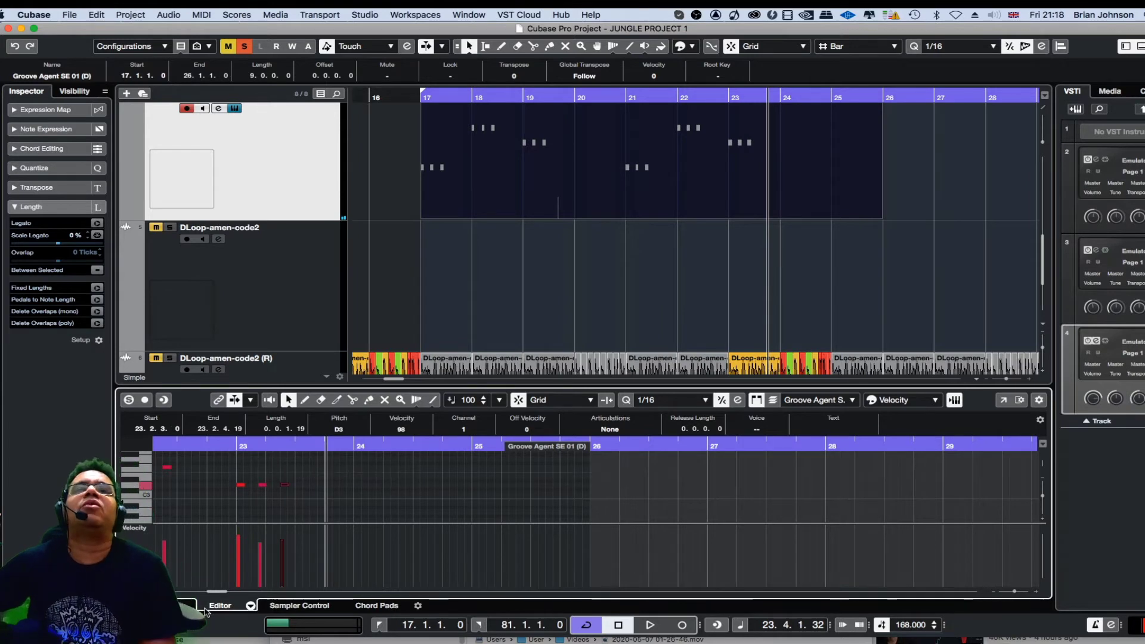
Step: Select the note groups in bars 17, 18, 19, 21 and 22 in turn and quantize each to 1/16
left_click_drag(217, 591, 210, 592)
left_click_drag(360, 477, 441, 513)
scroll(447, 514, "down", 2)
key("q")
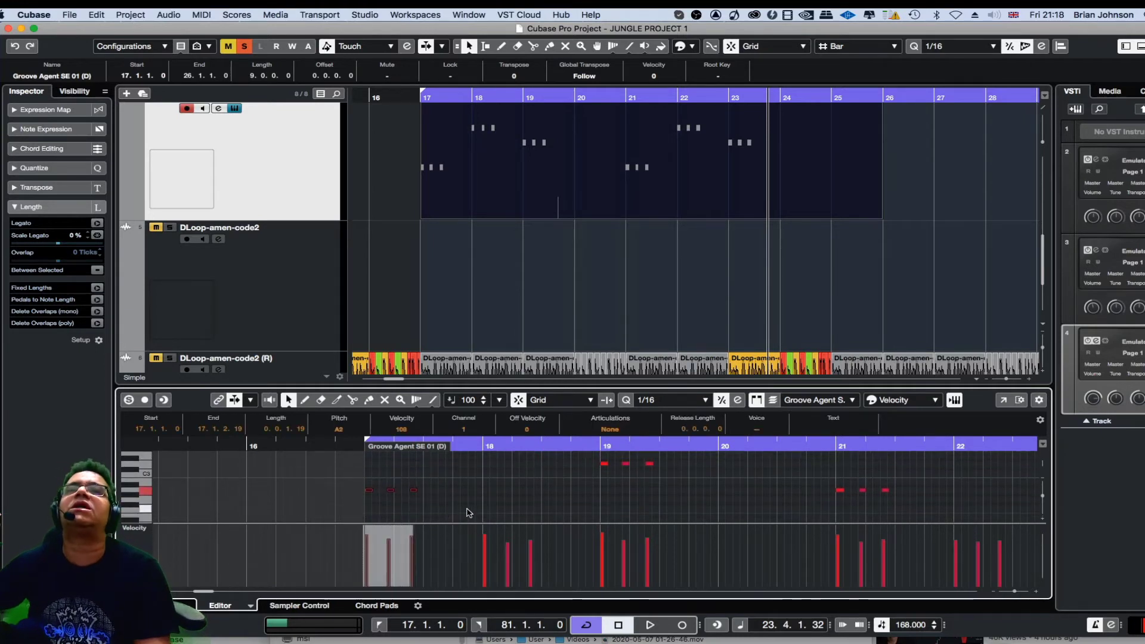
scroll(504, 506, "up", 2)
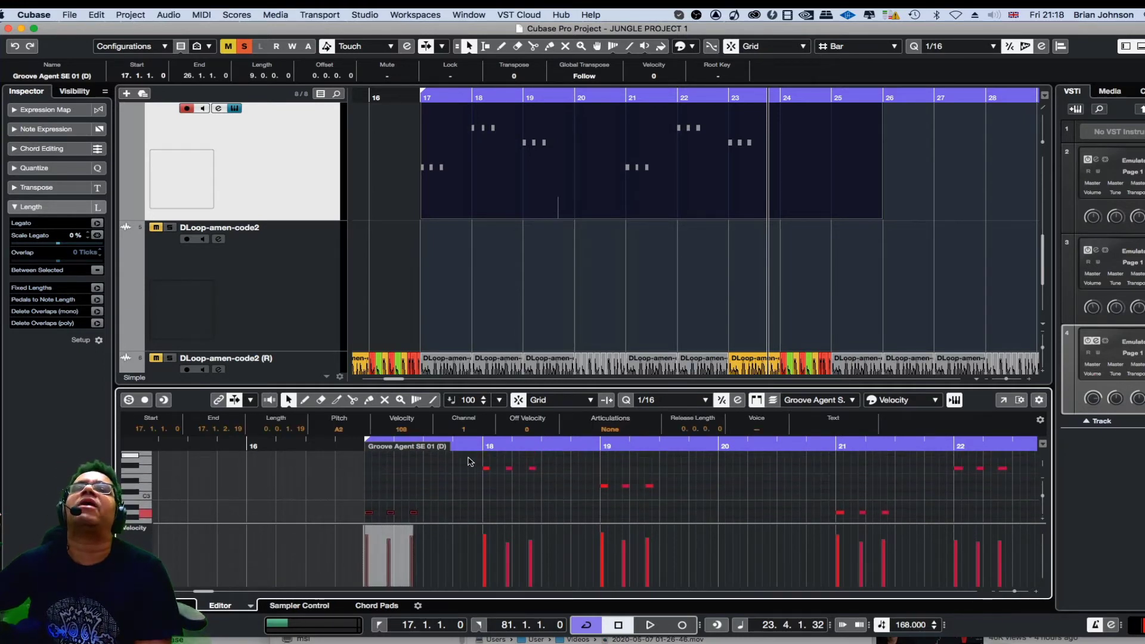
left_click_drag(469, 461, 682, 522)
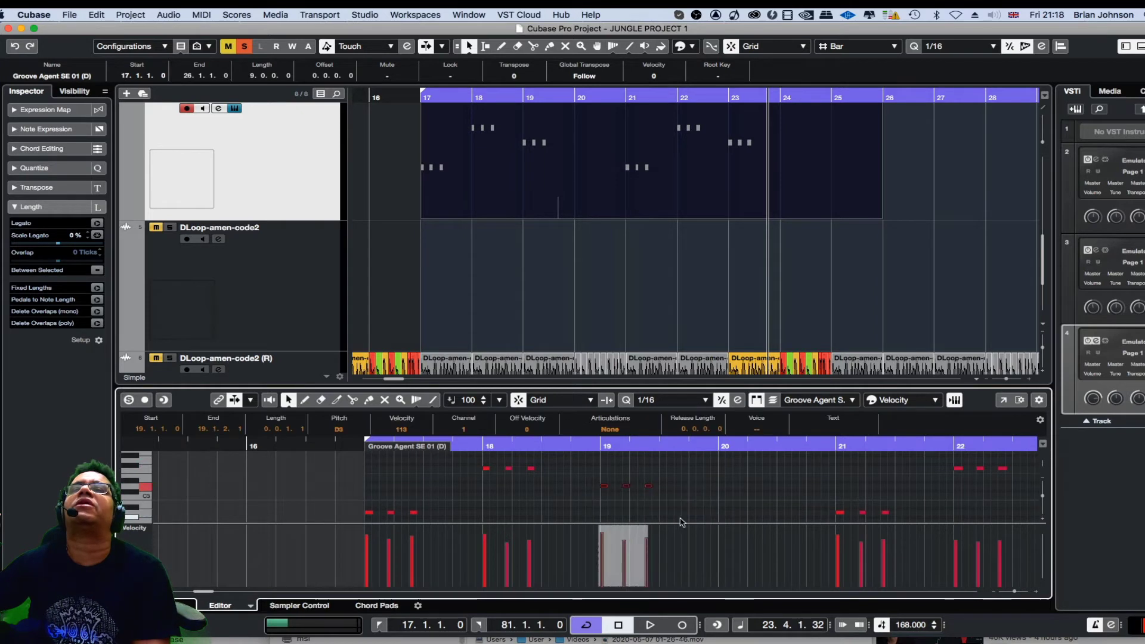
left_click_drag(833, 498, 918, 527)
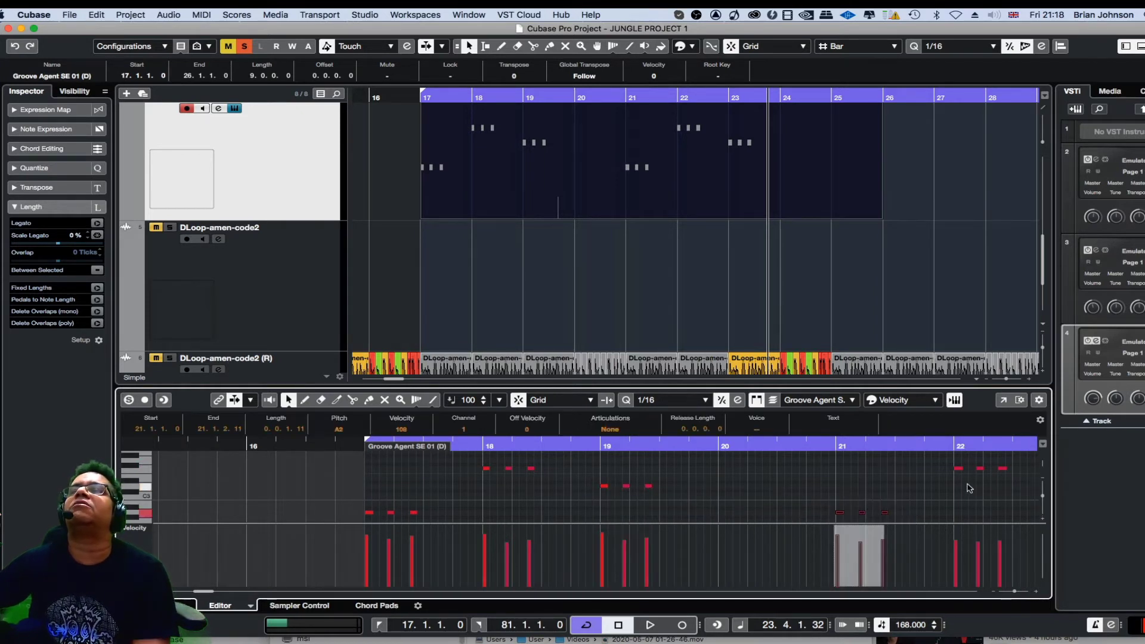
left_click_drag(953, 463, 1016, 479)
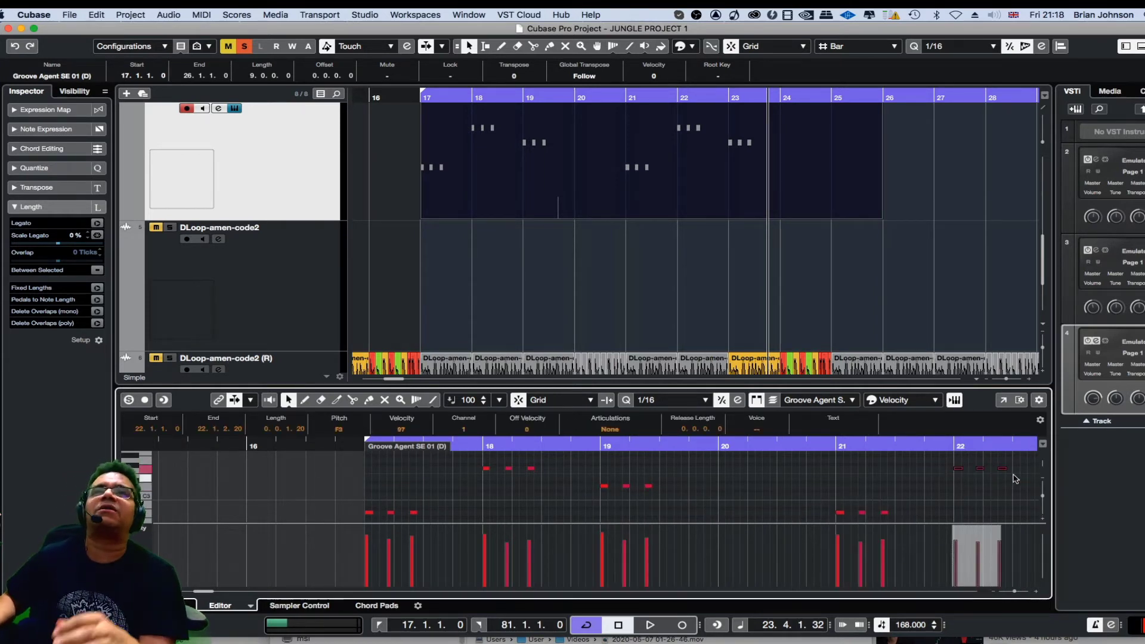
Step: Play the quantized stab pattern from 17.1.1.0, restarting it several times to check how it begins
key("KP_1")
key("space")
key("space")
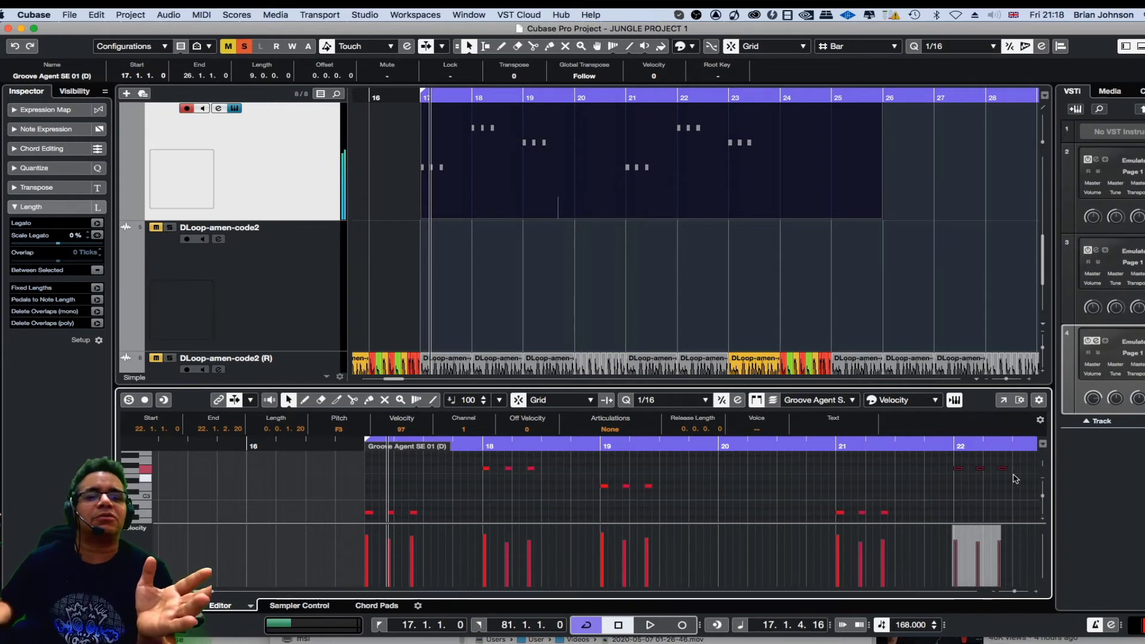
key("KP_1")
key("space")
key("space")
key("KP_1")
key("space")
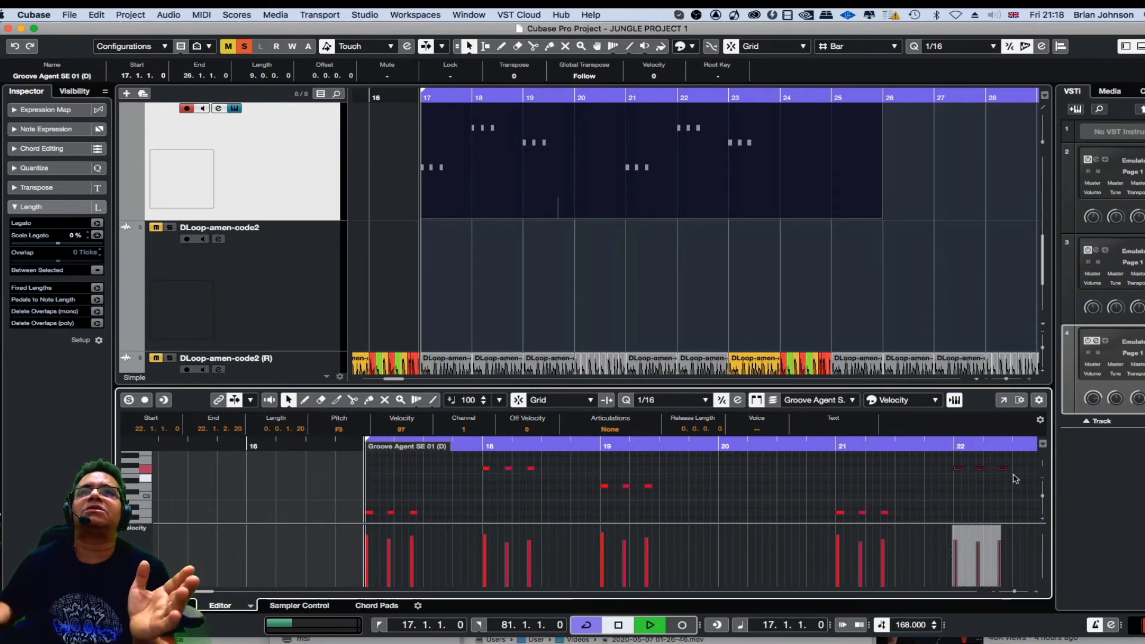
Step: Shorten the Groove Agent SE 01 stab part so that it ends at 25.1.1.0, and deselect it
key("g")
key("g")
key("g")
key("g")
key("g")
key("g")
key("g")
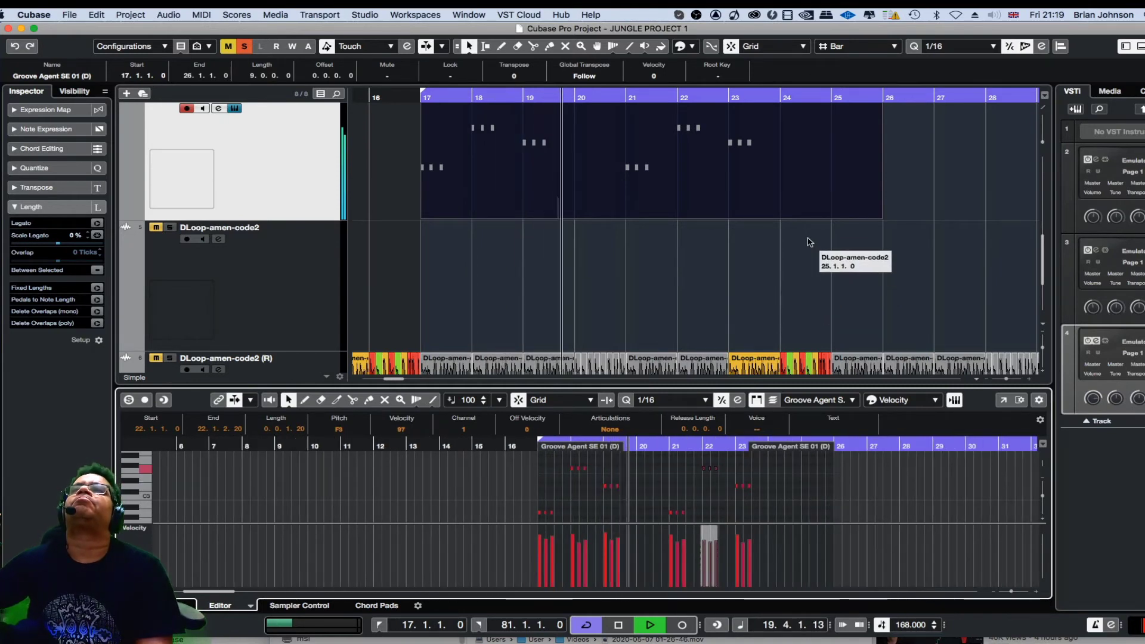
left_click(829, 203)
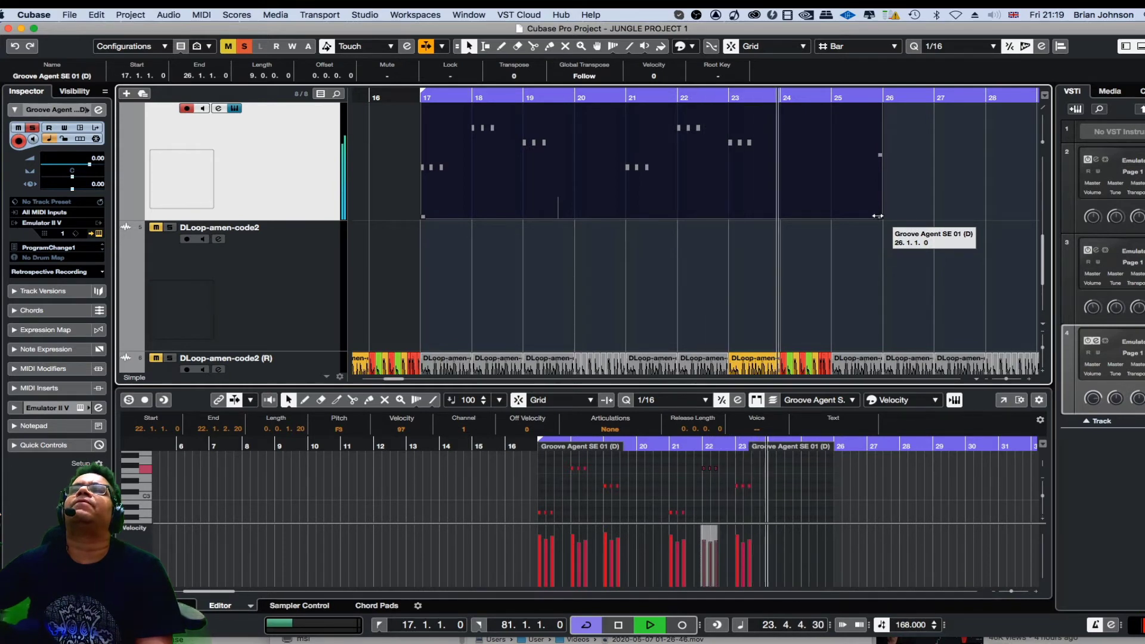
left_click_drag(879, 217, 829, 225)
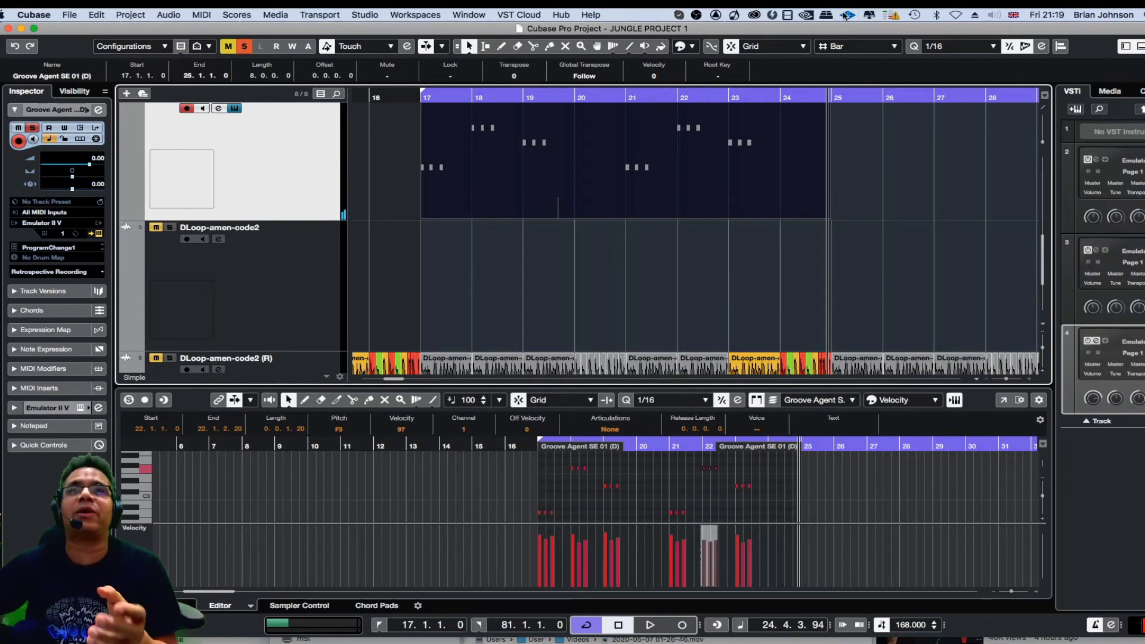
left_click(794, 262)
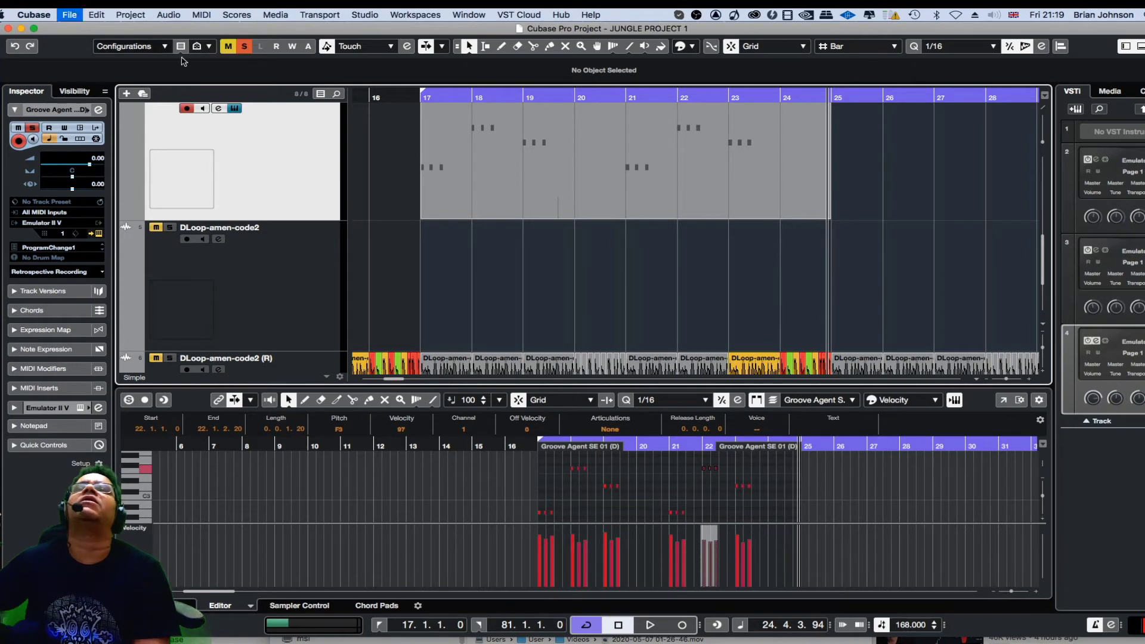
Step: Play from 17.1.1.0 and copy the eight-bar Groove Agent SE 01 stab part to 25.1.1.0, directly after the original
key("g")
key("g")
key("g")
key("g")
key("g")
key("g")
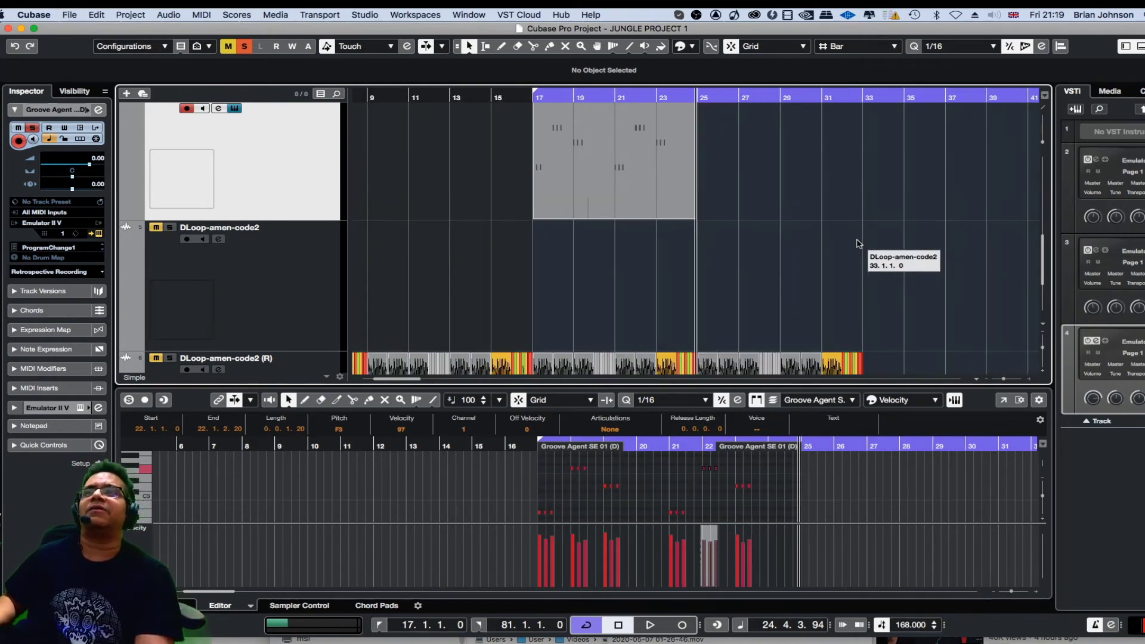
key("space")
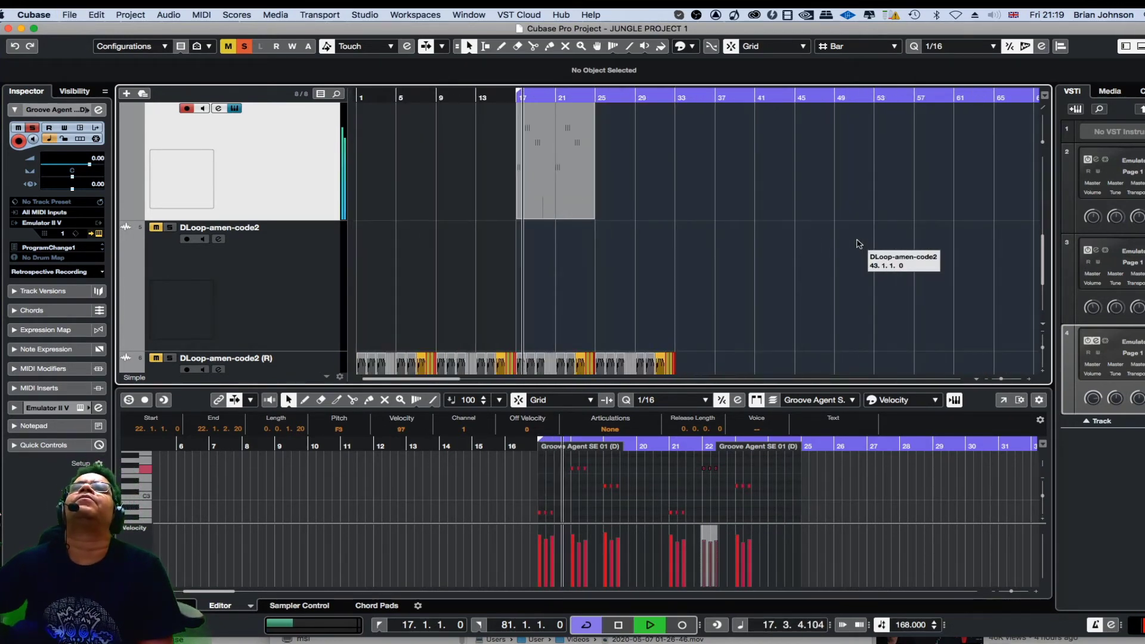
left_click_drag(540, 143, 620, 144)
Step: Solo the DLoop-amen-code2 (R) track and shorten the playback cycle so that it ends at 33.1.1.0
scroll(251, 298, "down", 2)
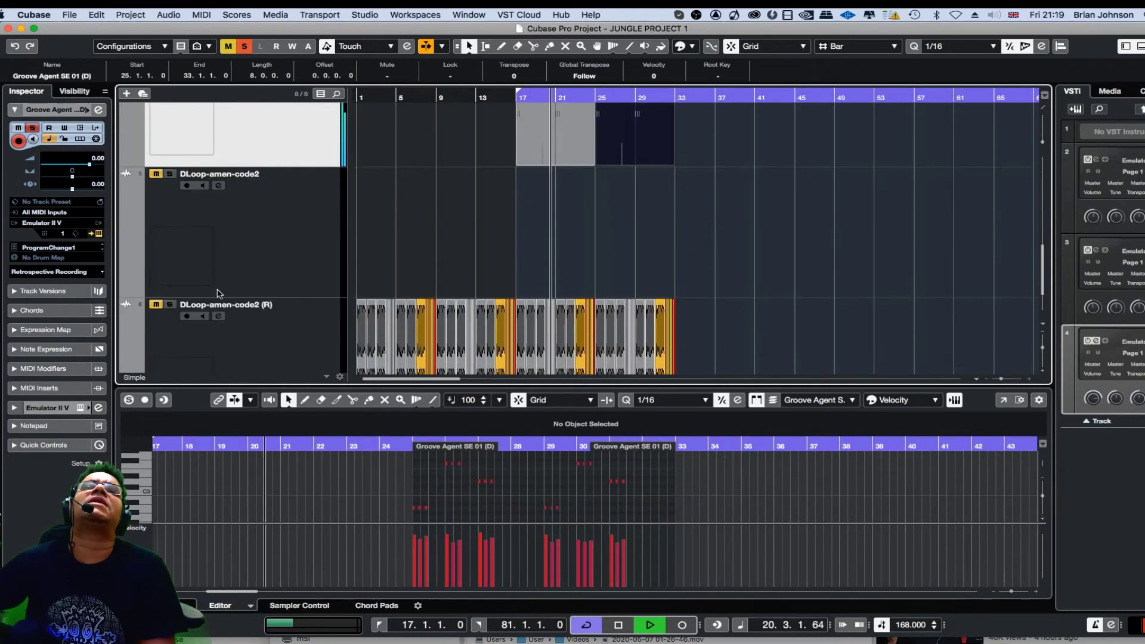
left_click(171, 306)
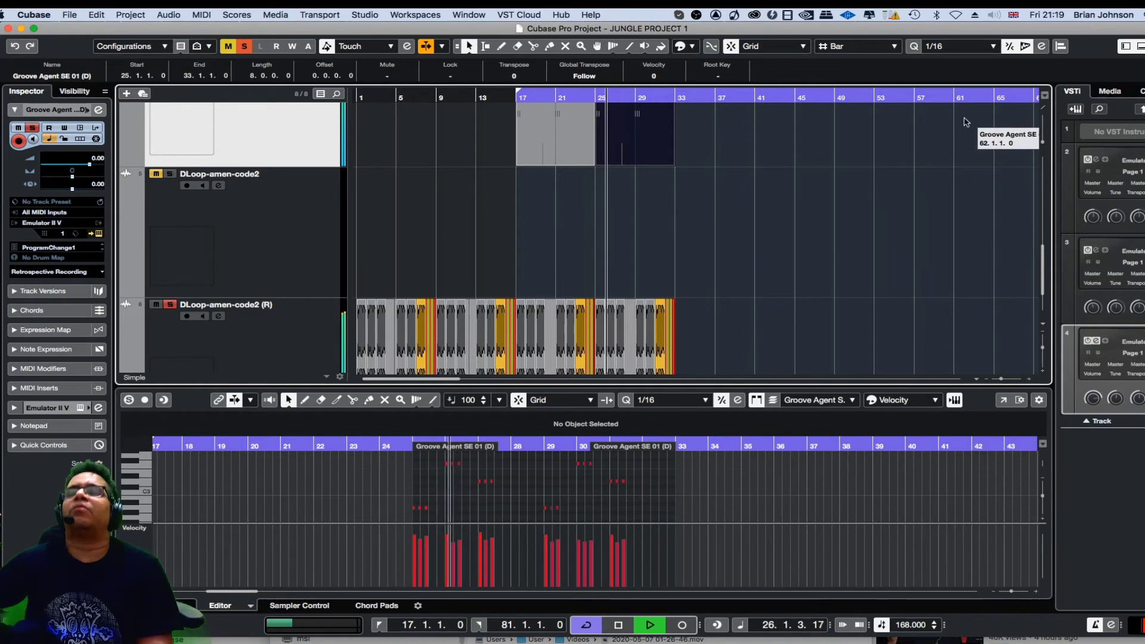
key("g")
key("g")
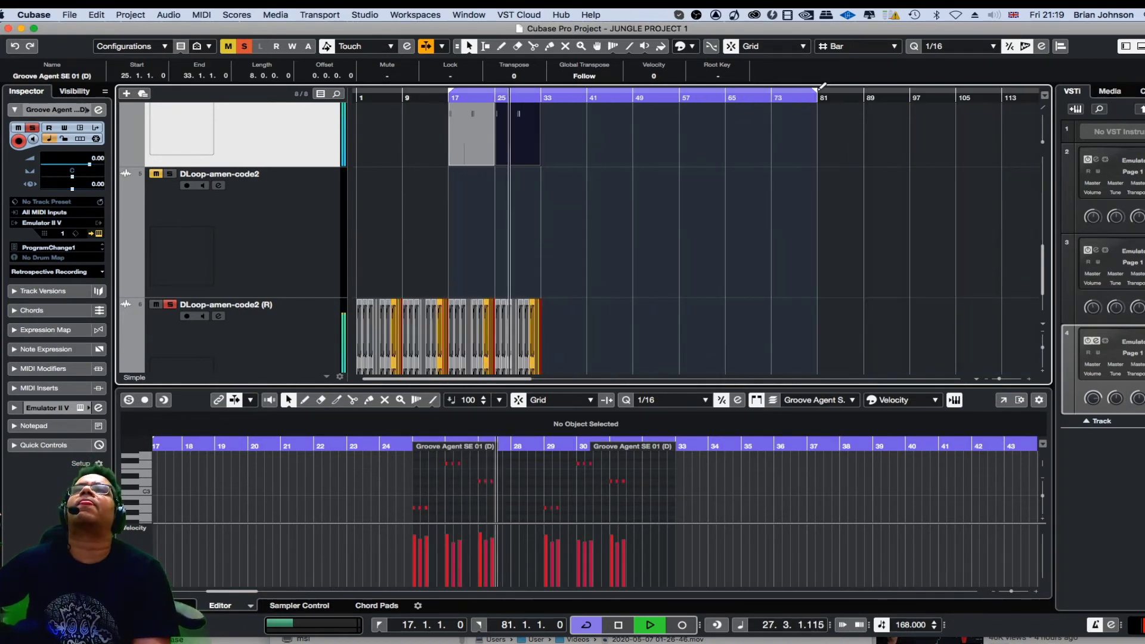
left_click_drag(817, 93, 539, 109)
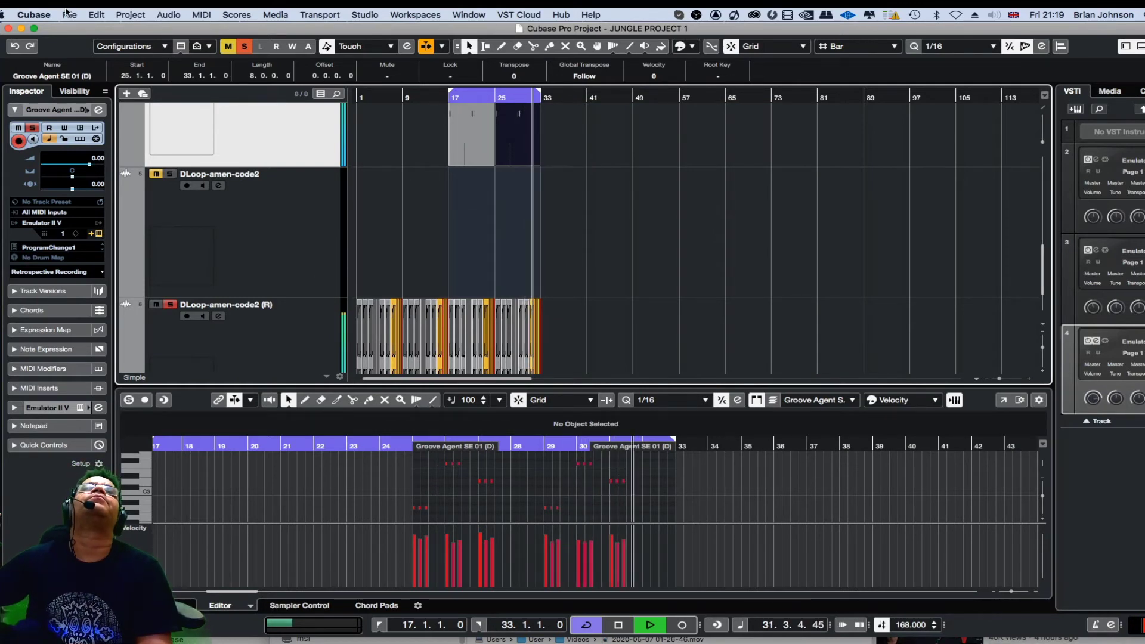
Step: Save the project while the arrangement plays, and fit more tracks into the project view
left_click(69, 14)
left_click(98, 93)
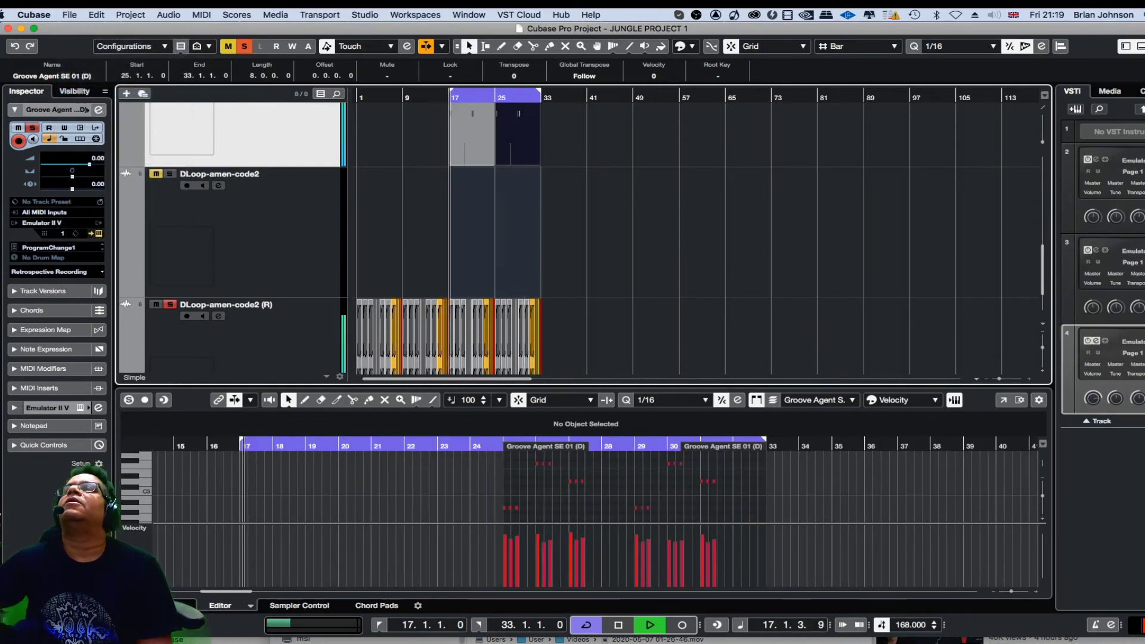
scroll(604, 291, "down", 1)
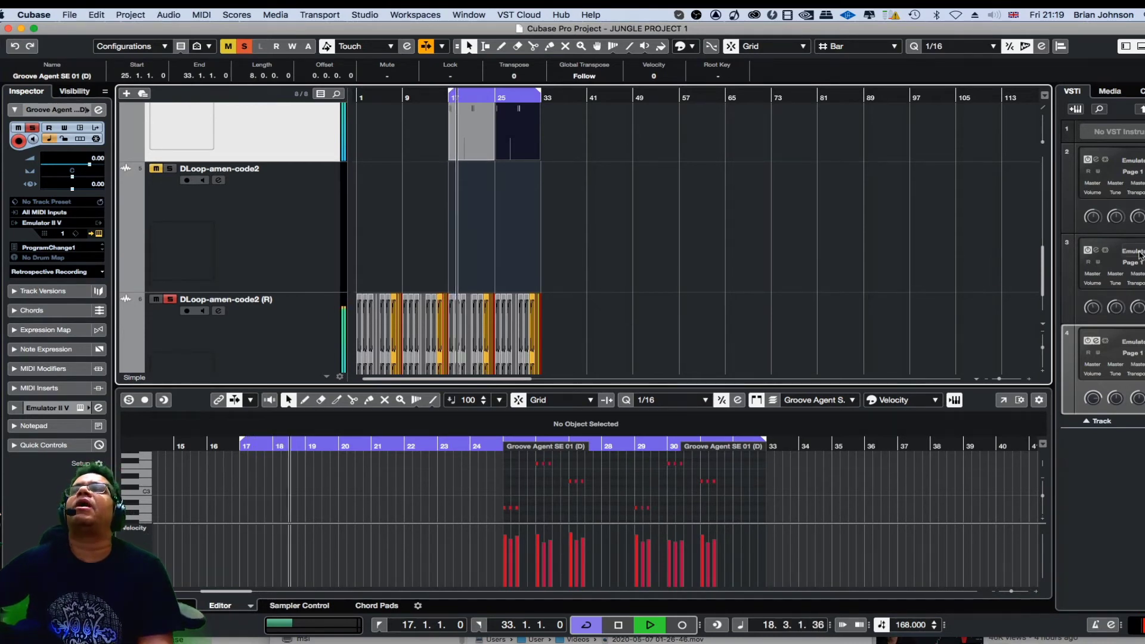
scroll(1043, 335, "up", 5)
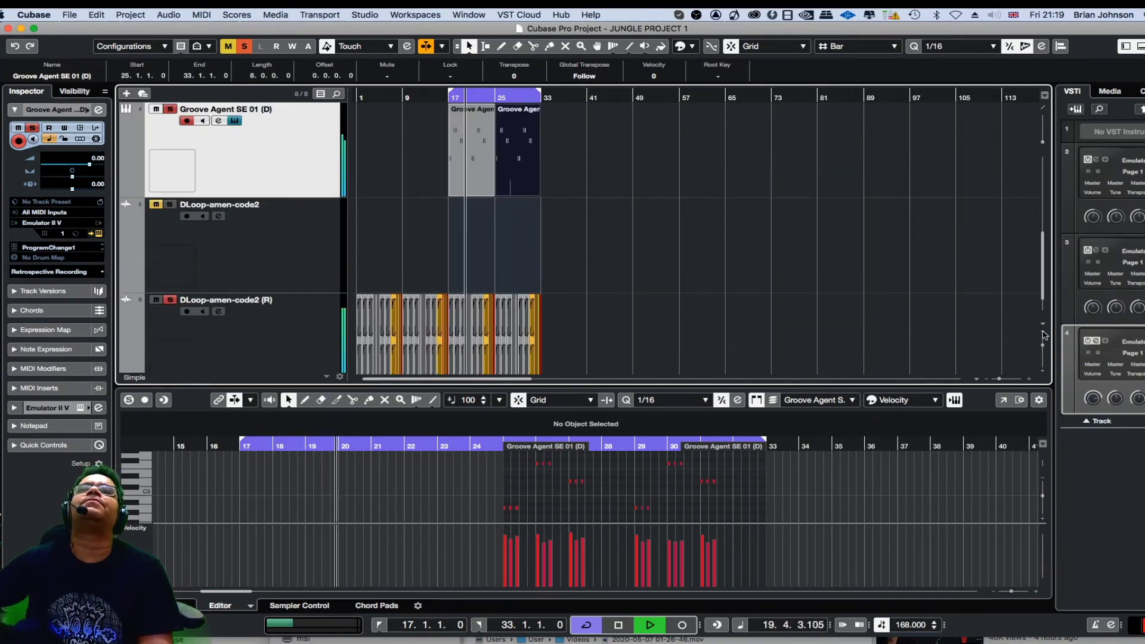
left_click(69, 14)
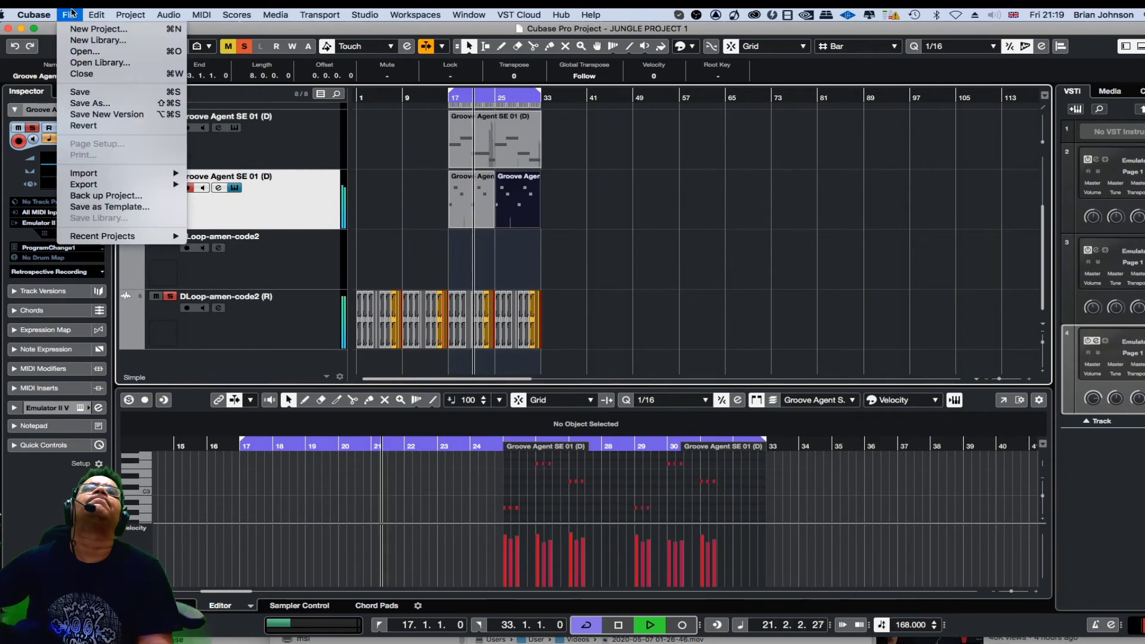
left_click(99, 92)
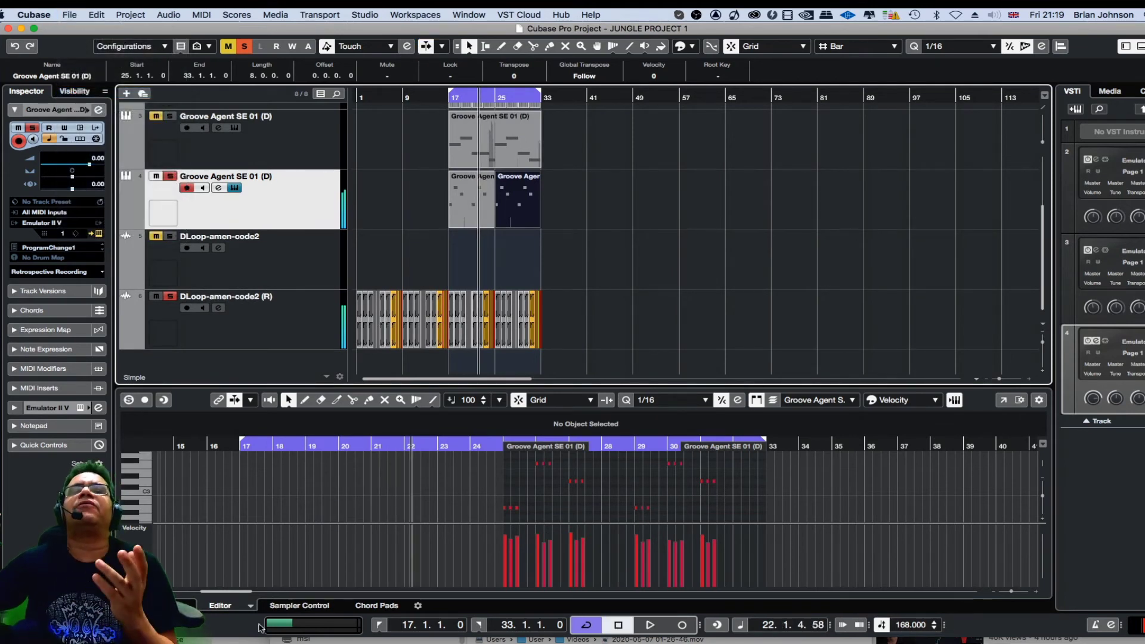
Step: Show the empty Sampler Control and browse the ++BASS sample folder down to the mono subfolder of the 150 bass collection
left_click(321, 606)
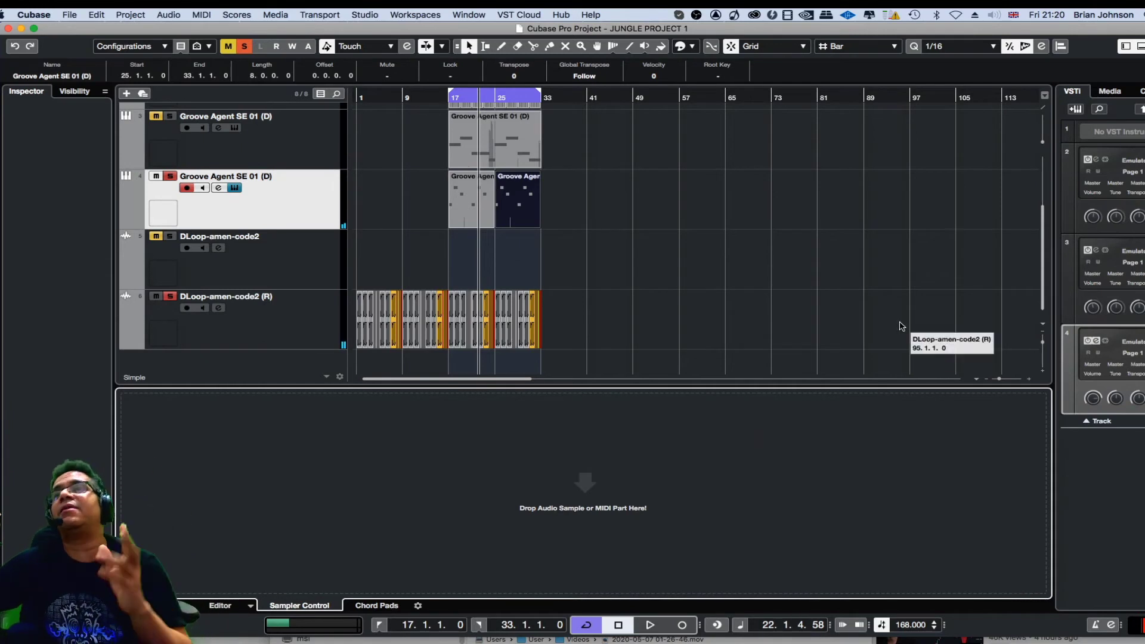
left_click(1114, 92)
left_click(1132, 92)
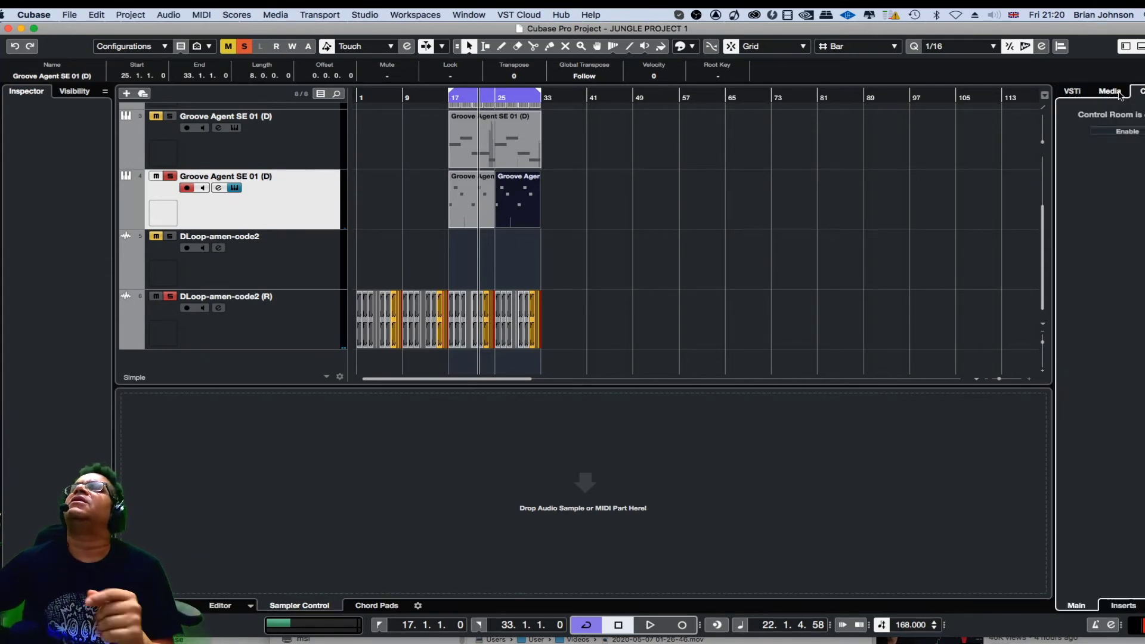
left_click(1110, 92)
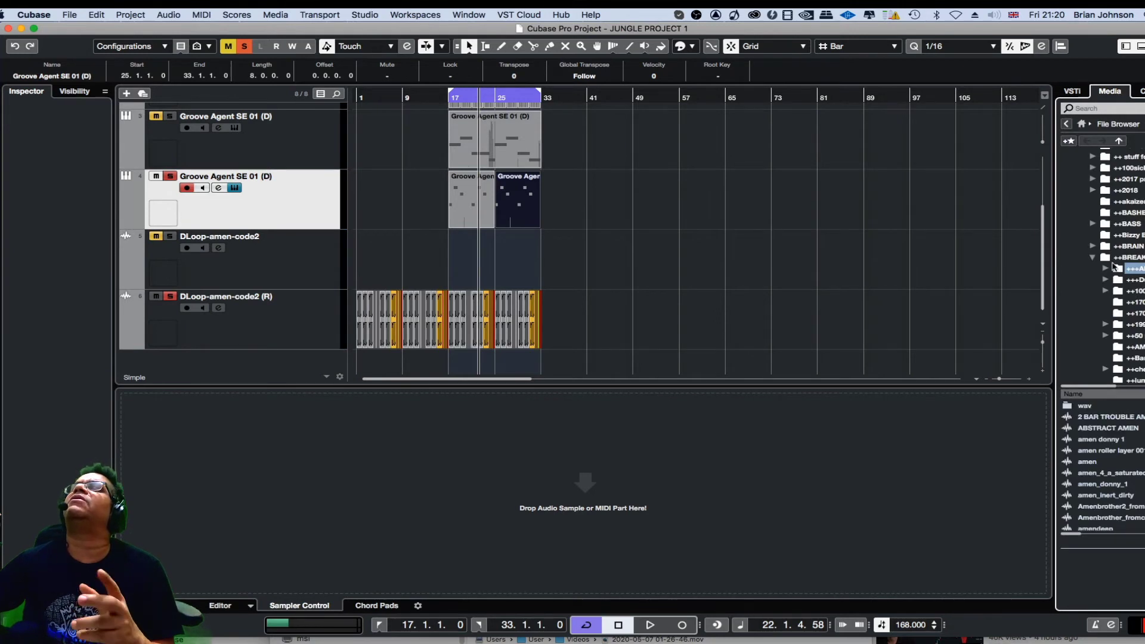
left_click(1093, 223)
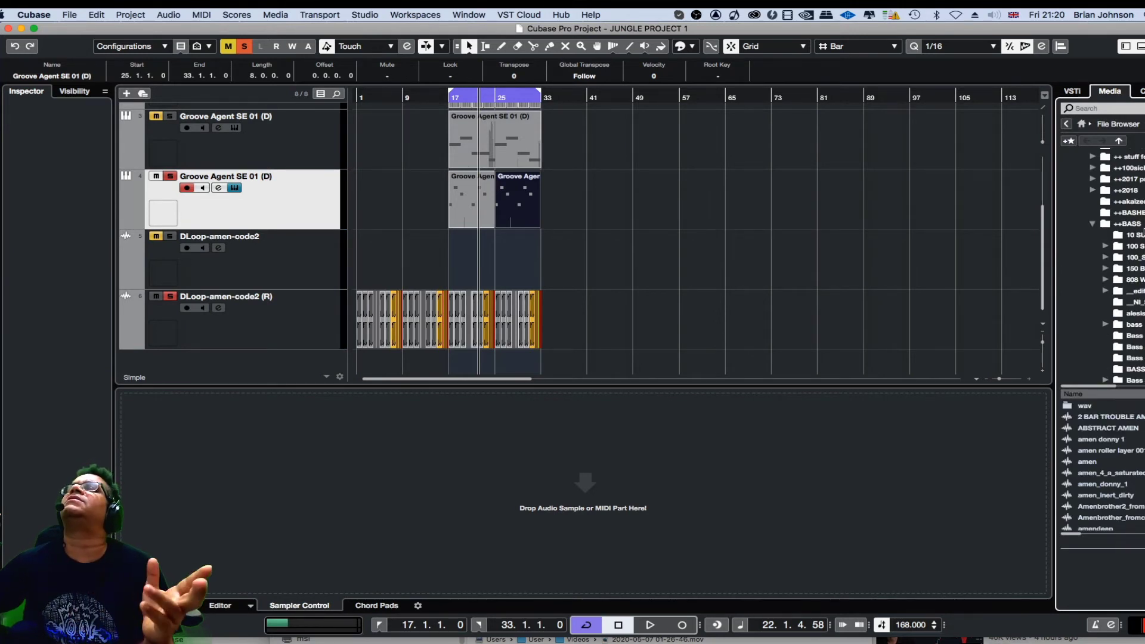
left_click(1136, 246)
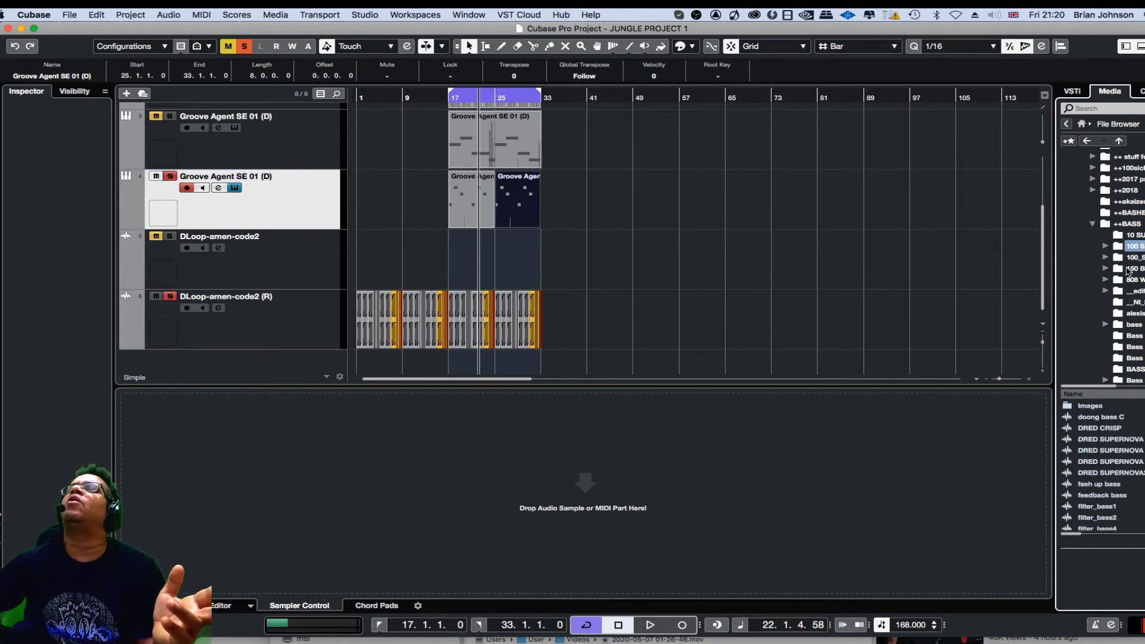
left_click(1129, 269)
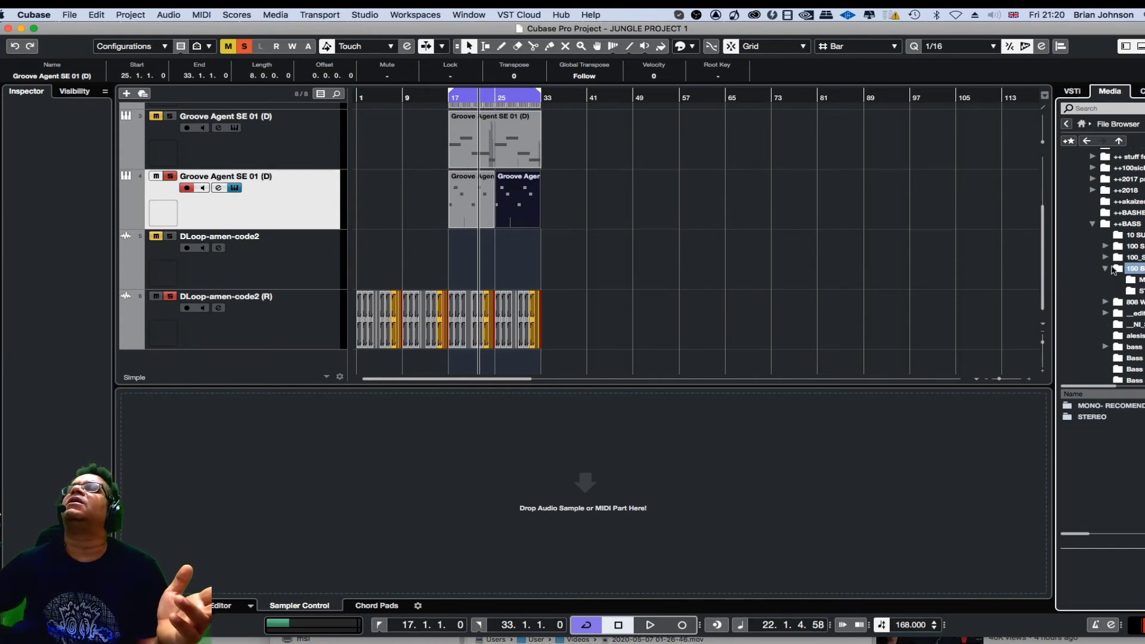
left_click(1141, 280)
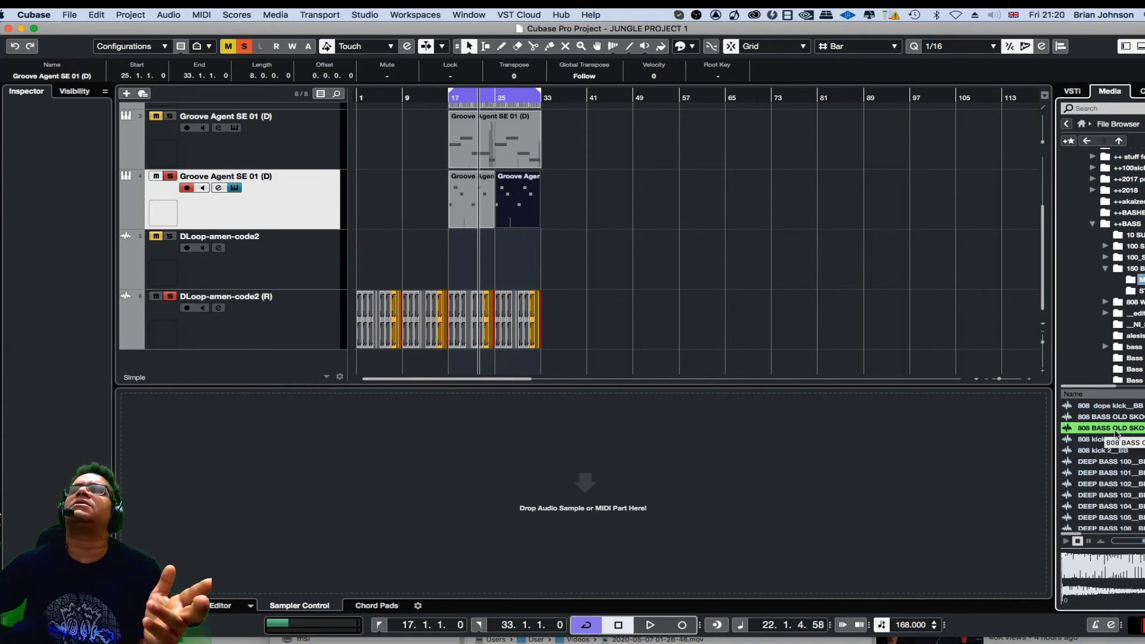
Step: Load 808 BASSOLDSKOOL3__BB.wav into a new sampler track and solo that track
left_click_drag(1115, 431, 366, 486)
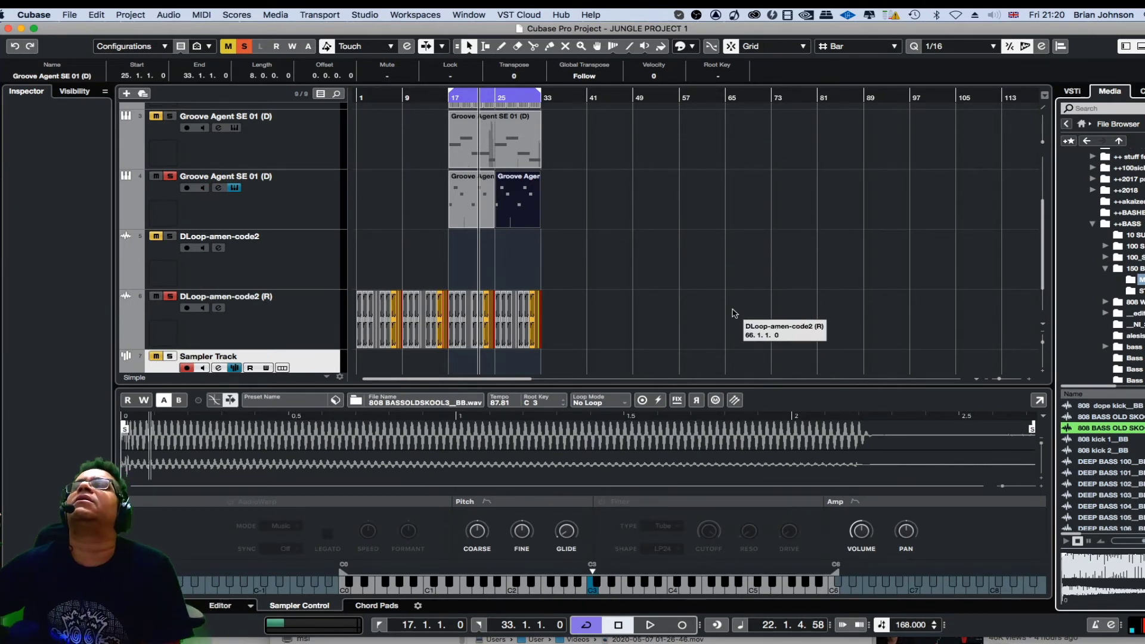
scroll(747, 267, "down", 1)
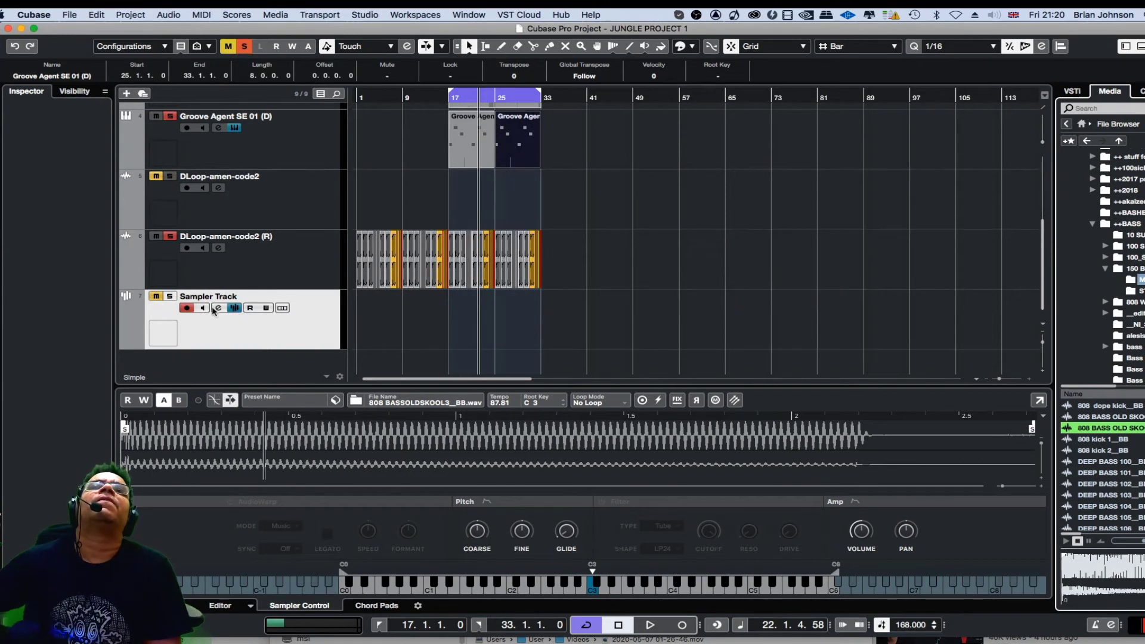
left_click(170, 296)
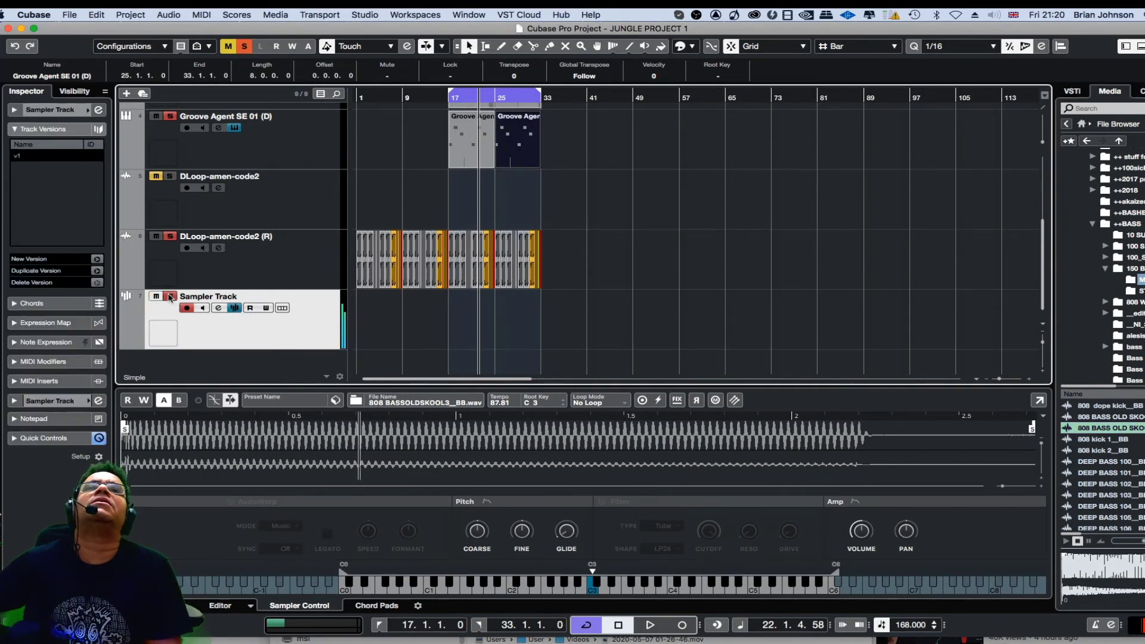
Step: Rehearse the 808 bass over the playing cycle and record a MIDI part on Sampler Track from 17.1.1.0 to 33.1.1.0
key("space")
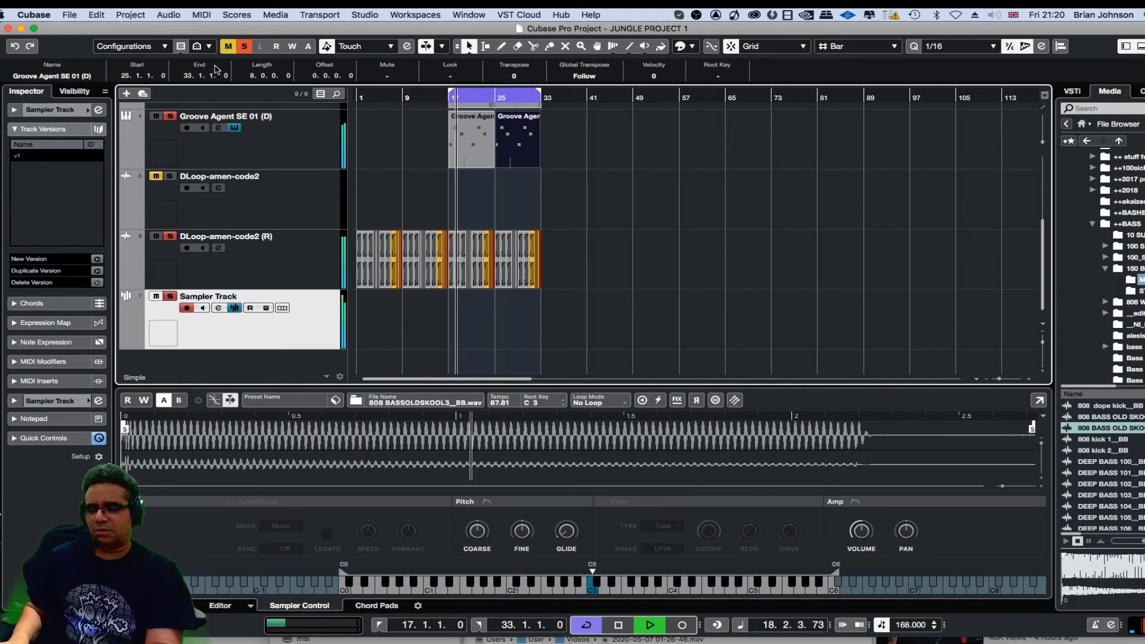
key("space")
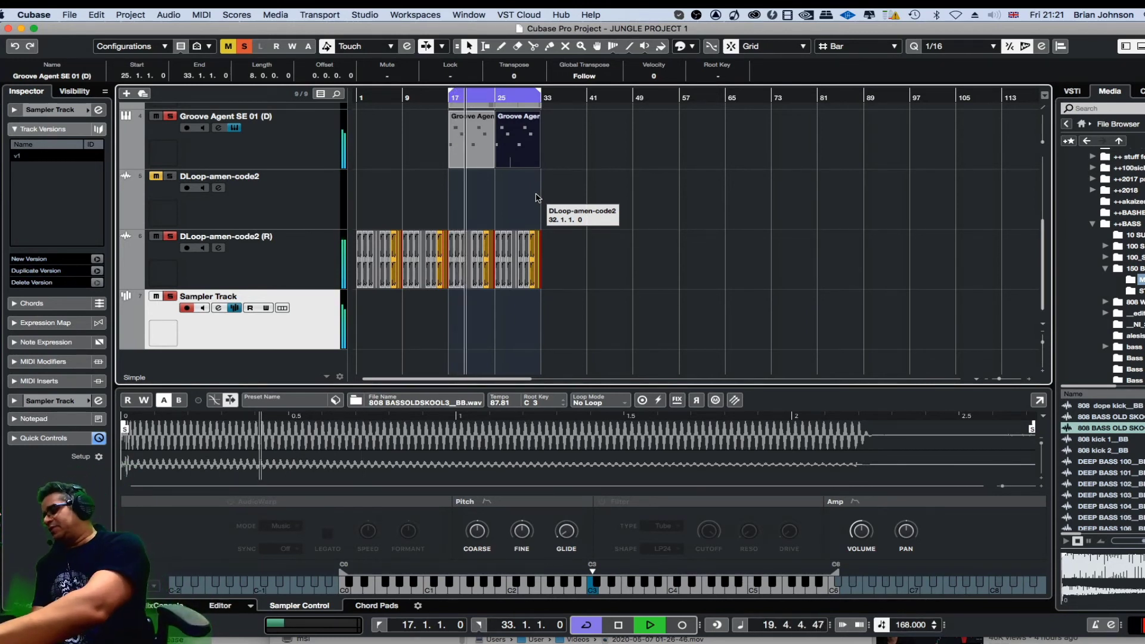
key("KP_Multiply")
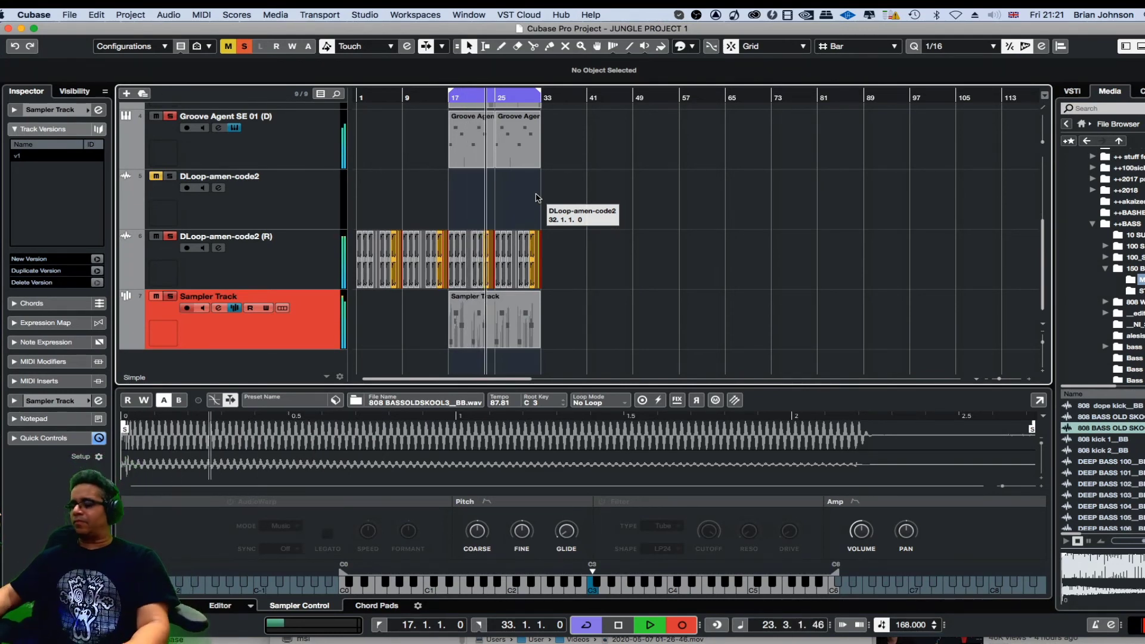
key("KP_Multiply")
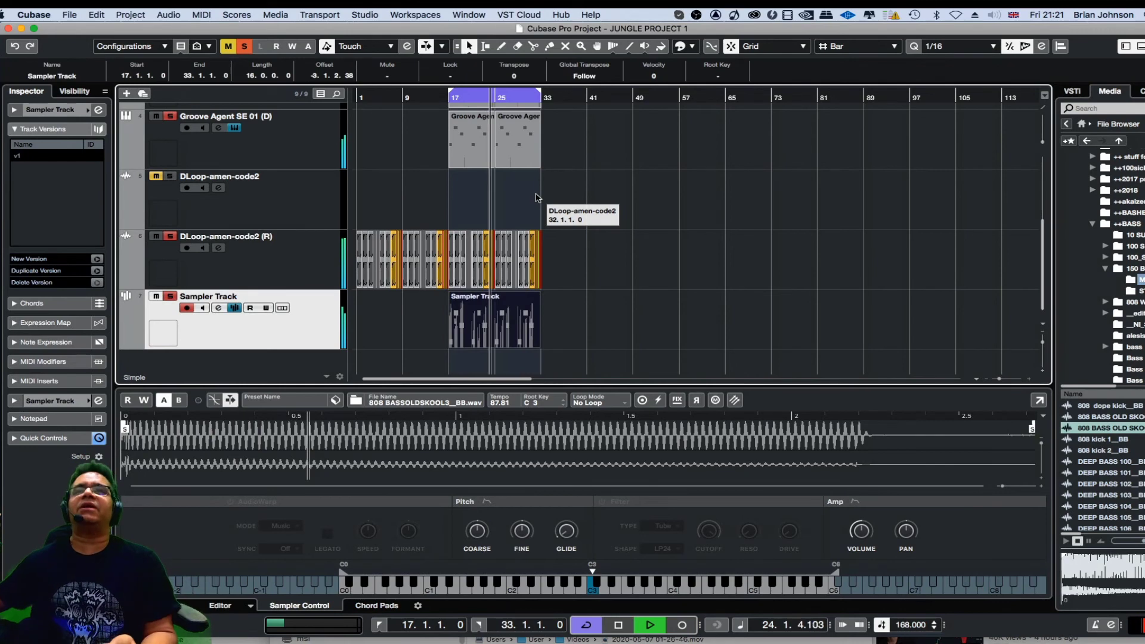
Step: Open the recorded Sampler Track part in the Key Editor, enlarge the editor and clear the area just above bar 31's notes
left_click(647, 319)
double_click(518, 315)
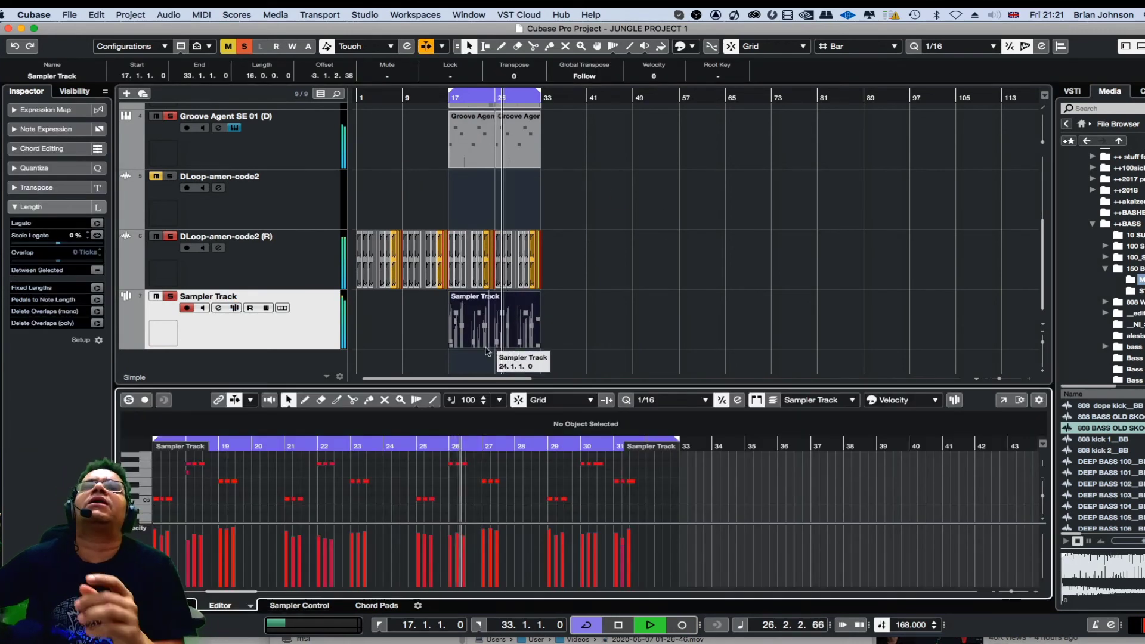
left_click_drag(403, 388, 403, 204)
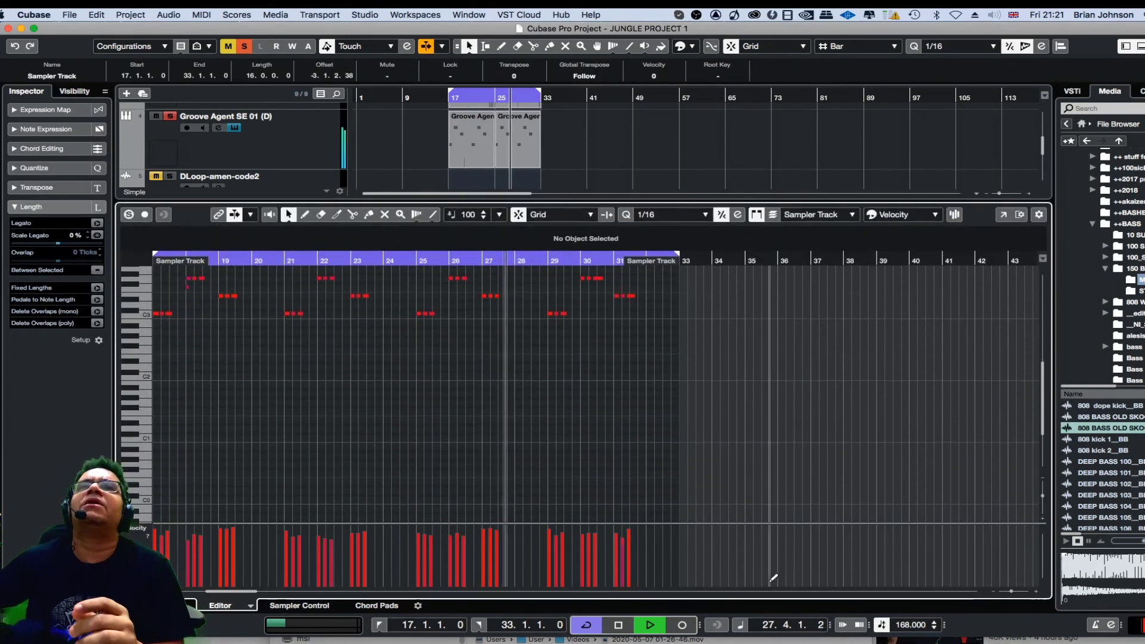
key("h")
key("h")
key("h")
key("h")
key("h")
key("h")
key("h")
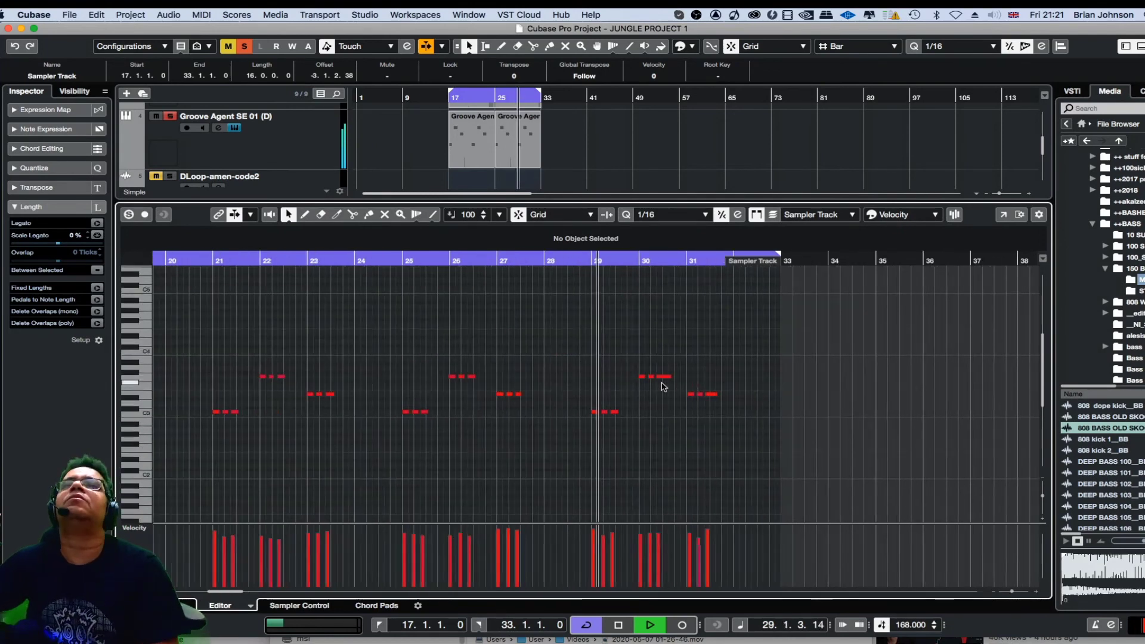
left_click_drag(764, 365, 816, 388)
key("Delete")
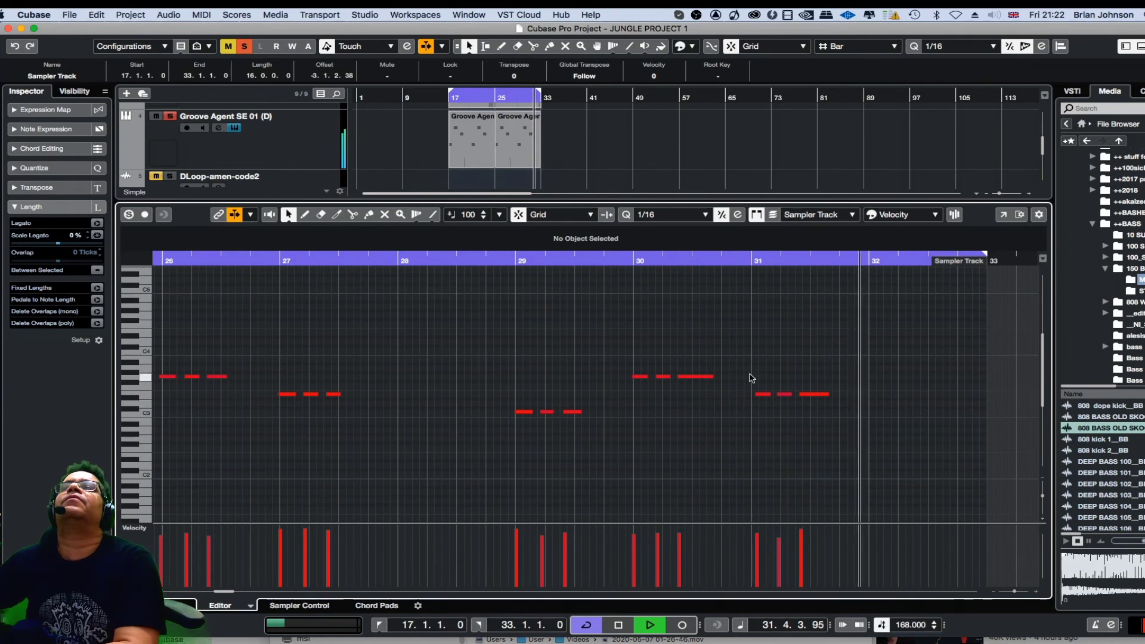
Step: Select the three bass notes in bar 31 and quantize them, keeping the quantize preset at 1/16
left_click_drag(749, 378, 838, 411)
left_click_drag(769, 395, 771, 403)
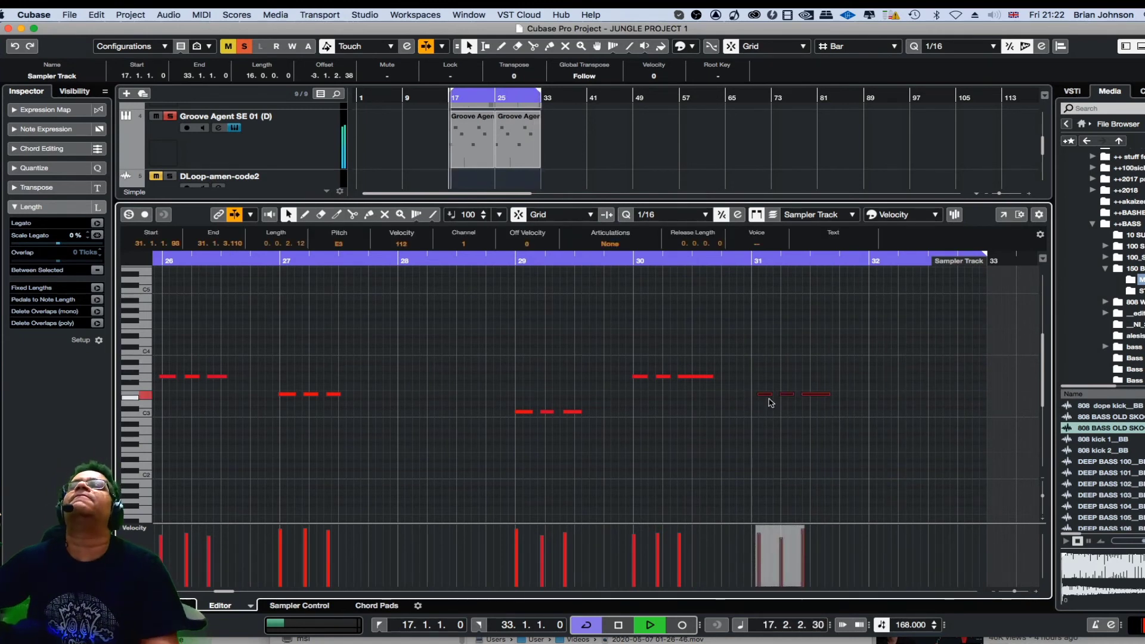
left_click(628, 217)
left_click(628, 217)
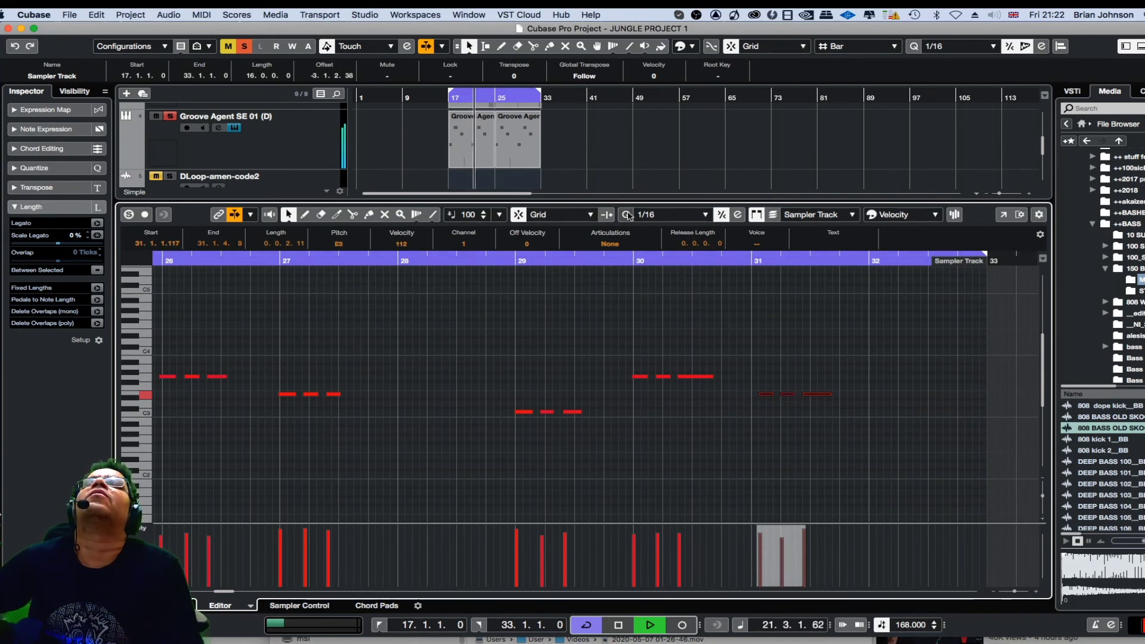
left_click(663, 215)
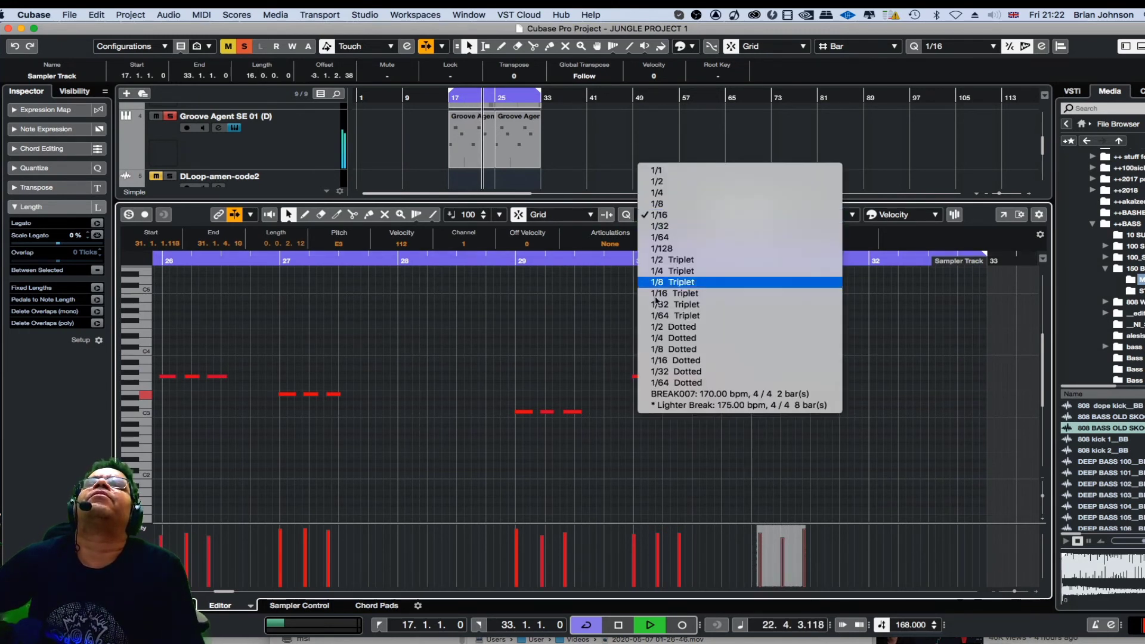
left_click(601, 528)
Step: Quantize the bass notes in bars 29 to 31 to 1/16, followed by the three-note group at bar 26
left_click_drag(499, 358, 869, 439)
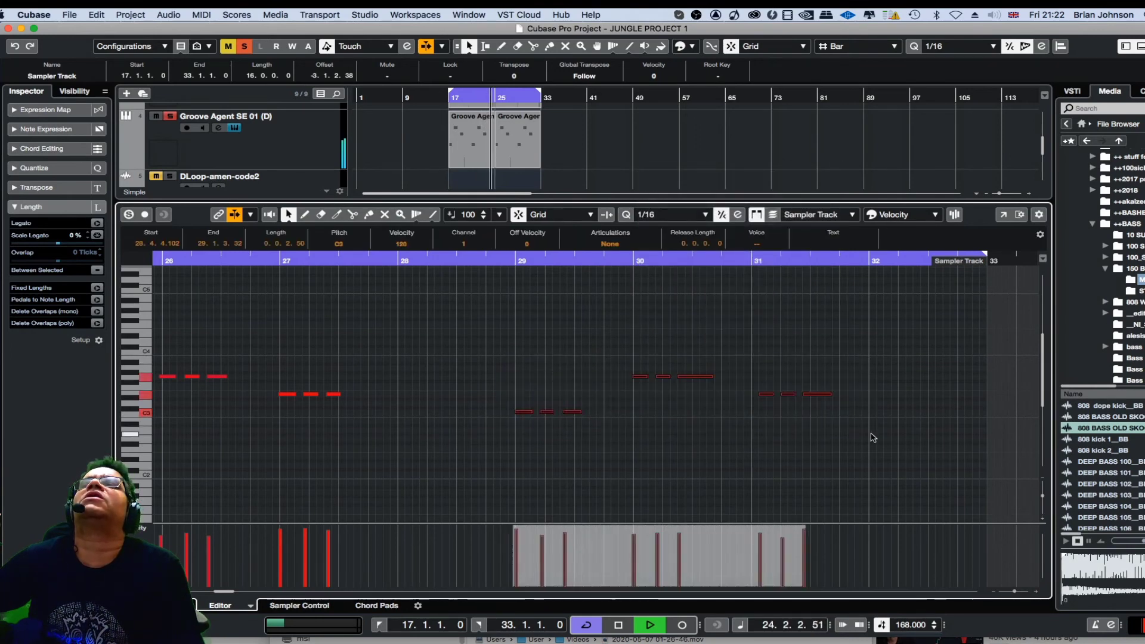
left_click_drag(753, 366, 885, 463)
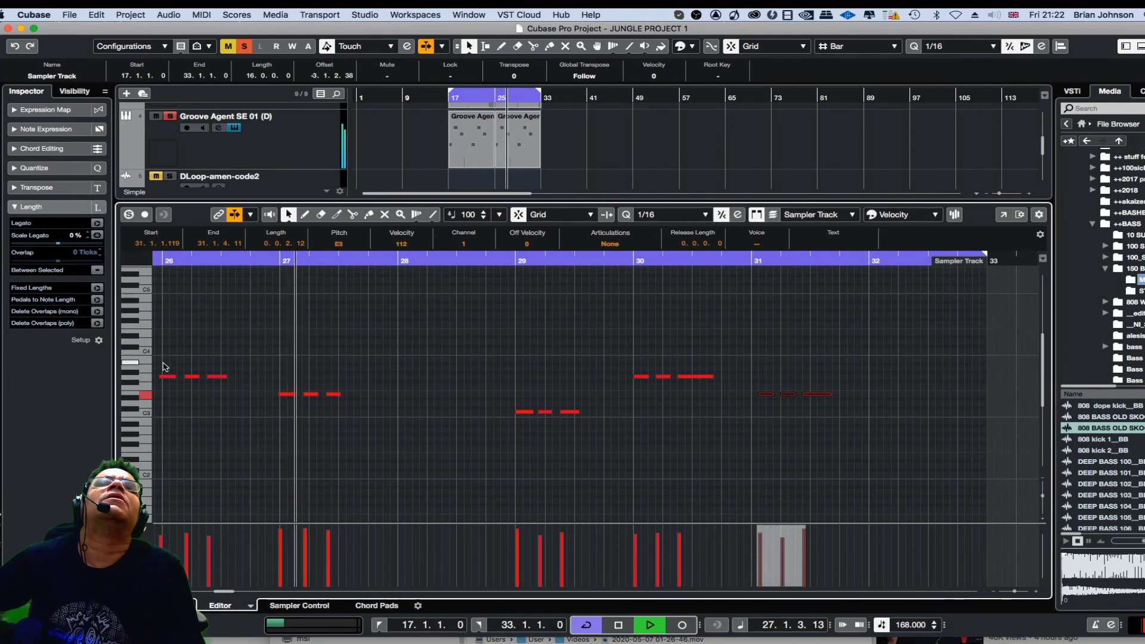
left_click_drag(162, 364, 259, 397)
key("q")
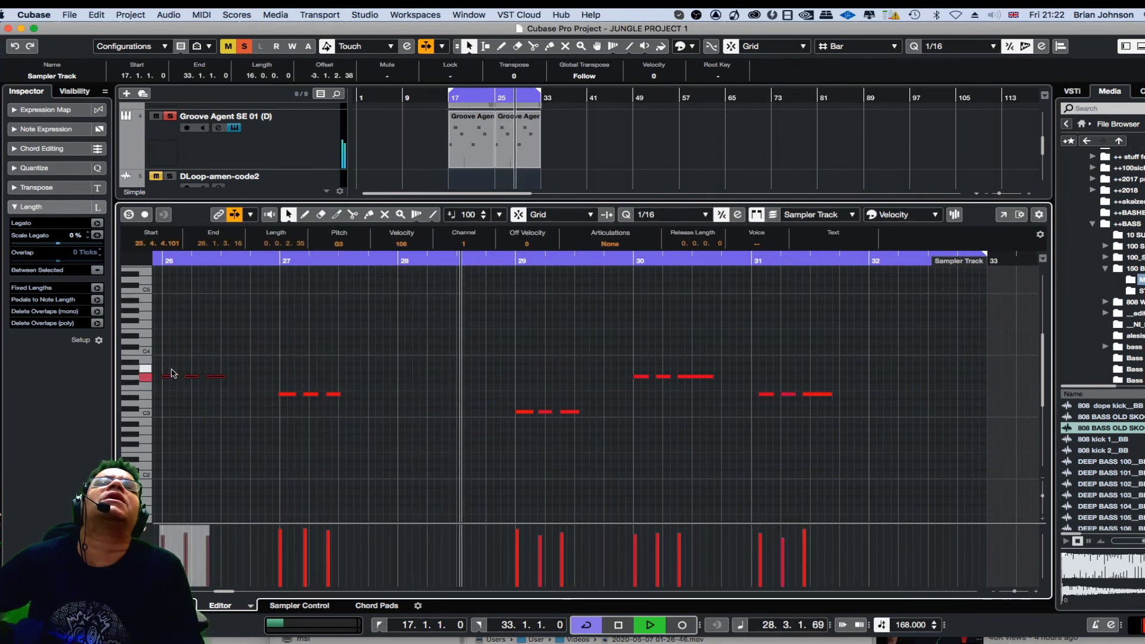
Step: Quantize the bass notes in bars 26, 27 and 29 to 1/16, and move the bar 31 group to start at 31.1.1.0
left_click_drag(171, 371, 473, 447)
key("q")
left_click_drag(471, 408, 585, 427)
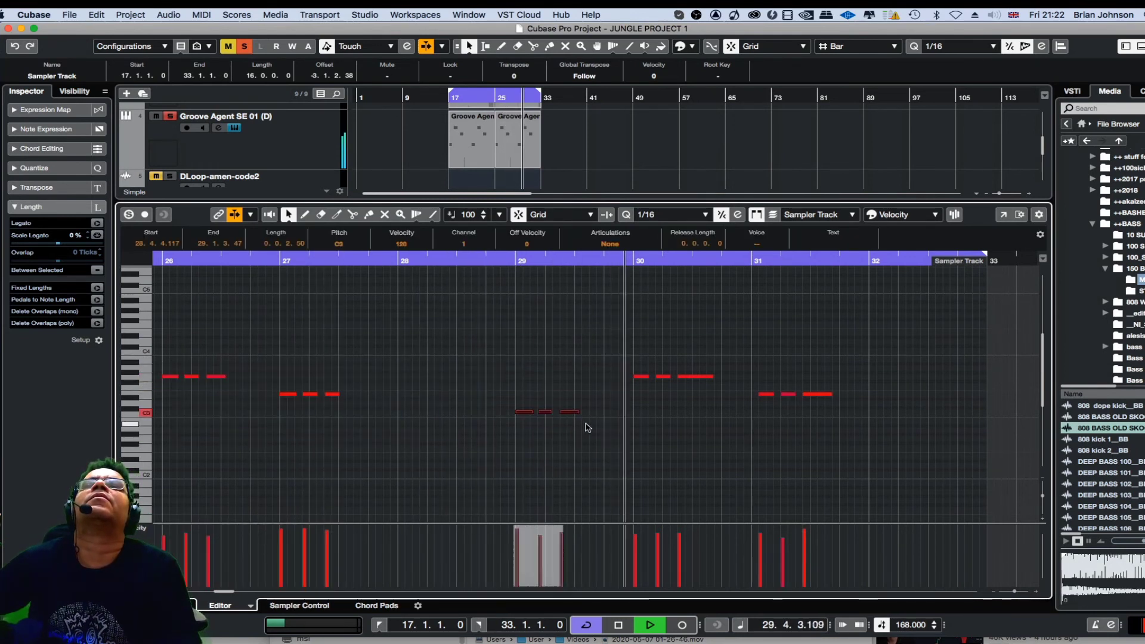
left_click_drag(638, 366, 887, 425)
left_click_drag(763, 395, 755, 398)
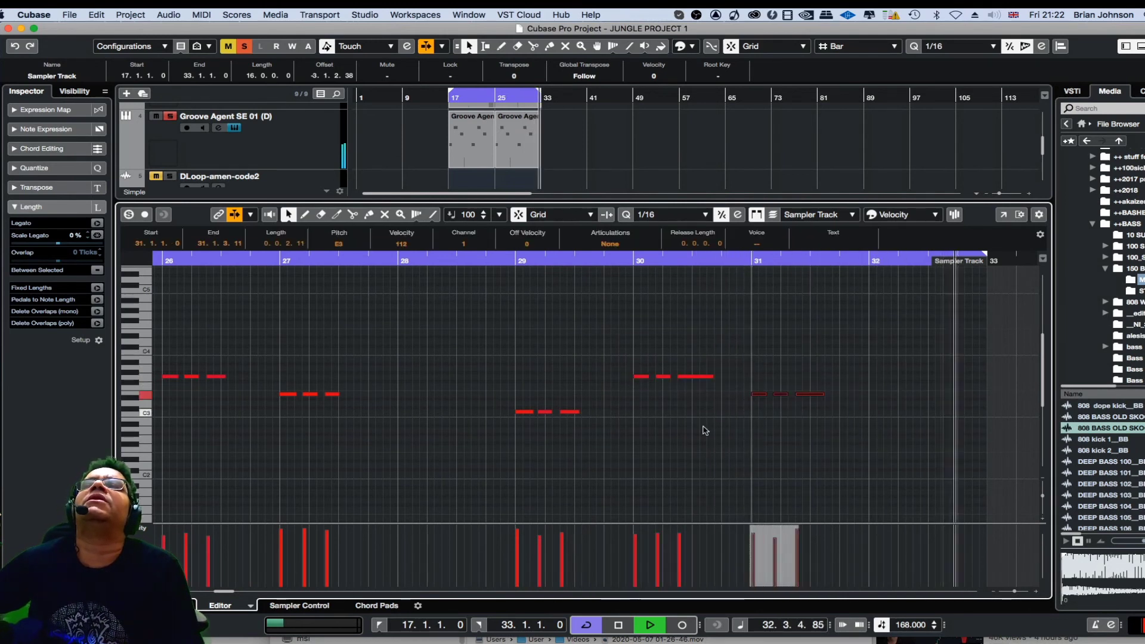
Step: Play back the early bars of the bass part to check the timing and find stray notes
left_click_drag(233, 594, 228, 595)
key("space")
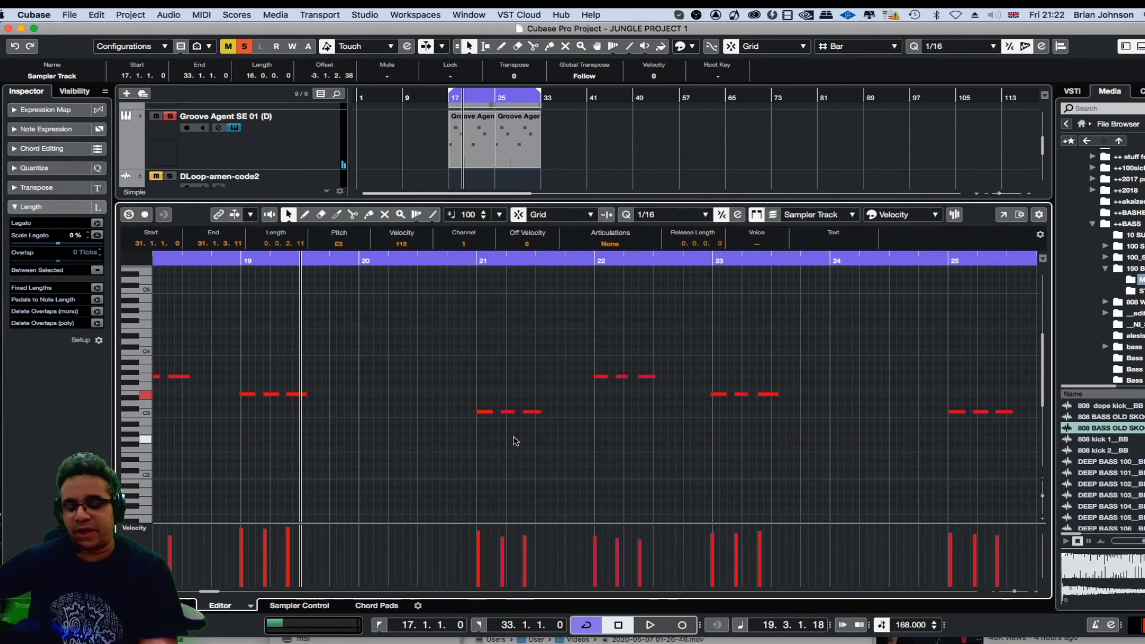
key("space")
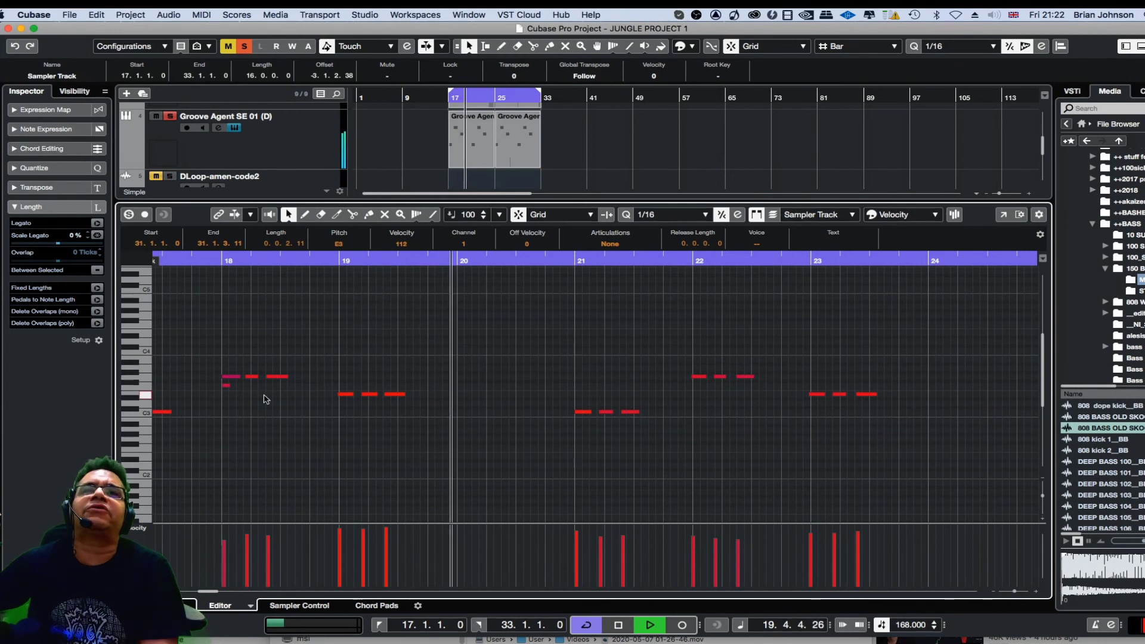
key("space")
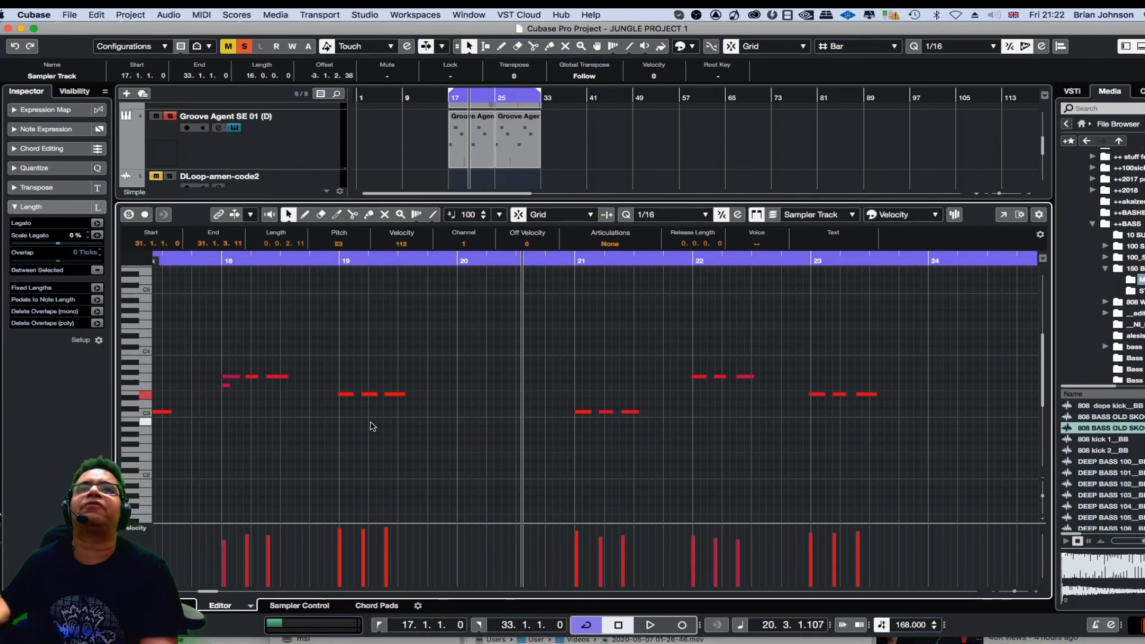
key("space")
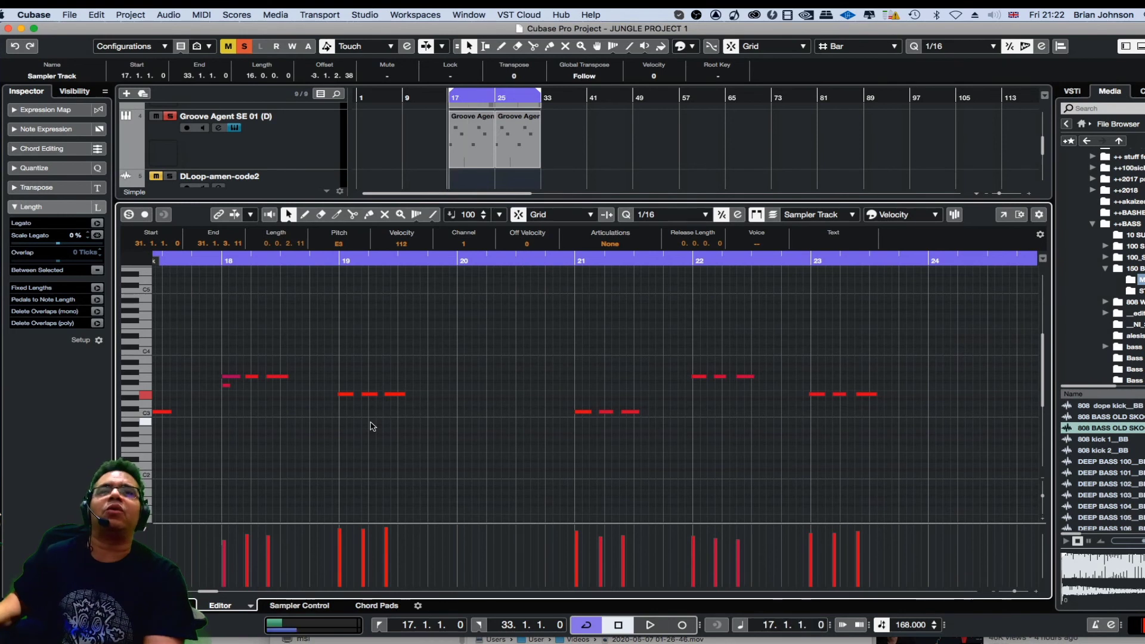
Step: Erase the stray short note just below the first note of bar 18, check it in playback, and return to the Object Selection tool
right_click(279, 427)
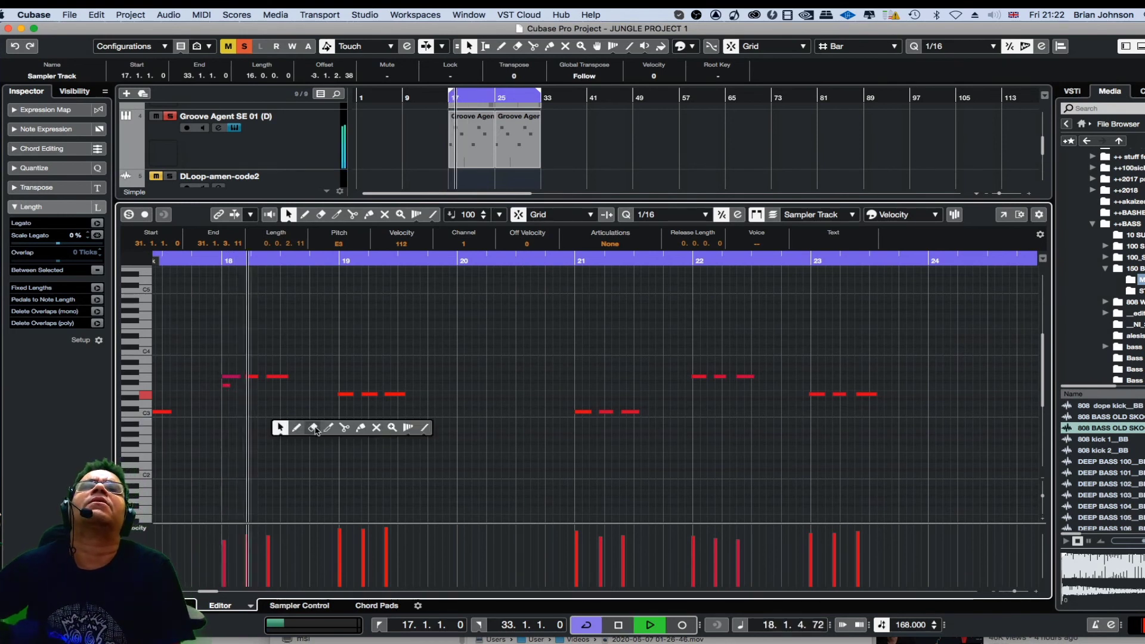
left_click(313, 427)
key("space")
left_click(230, 386)
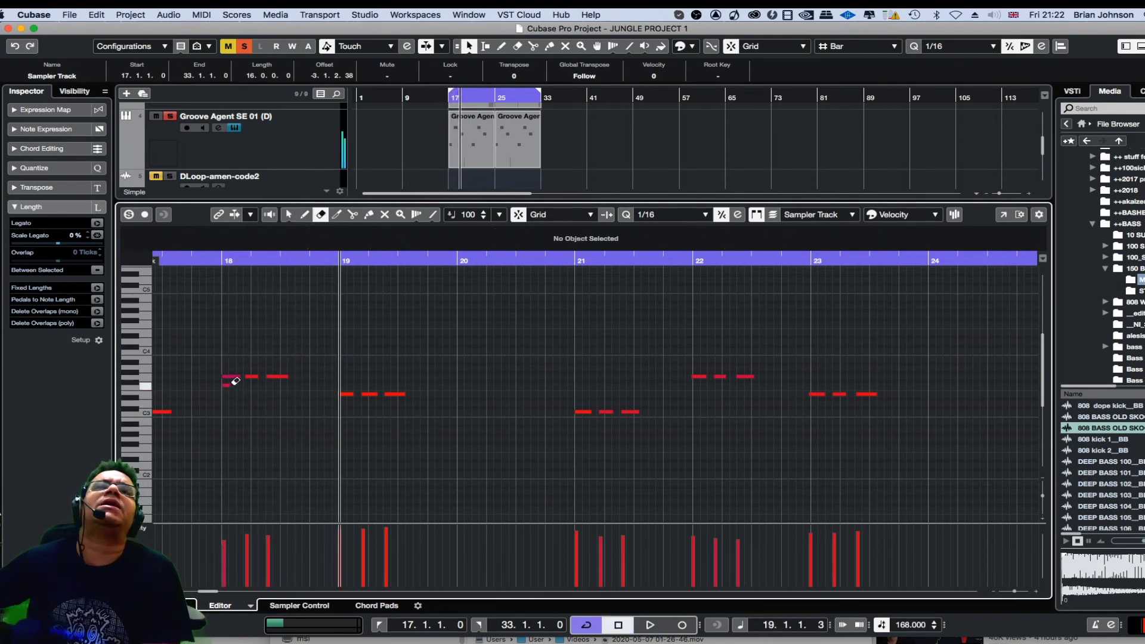
key("space")
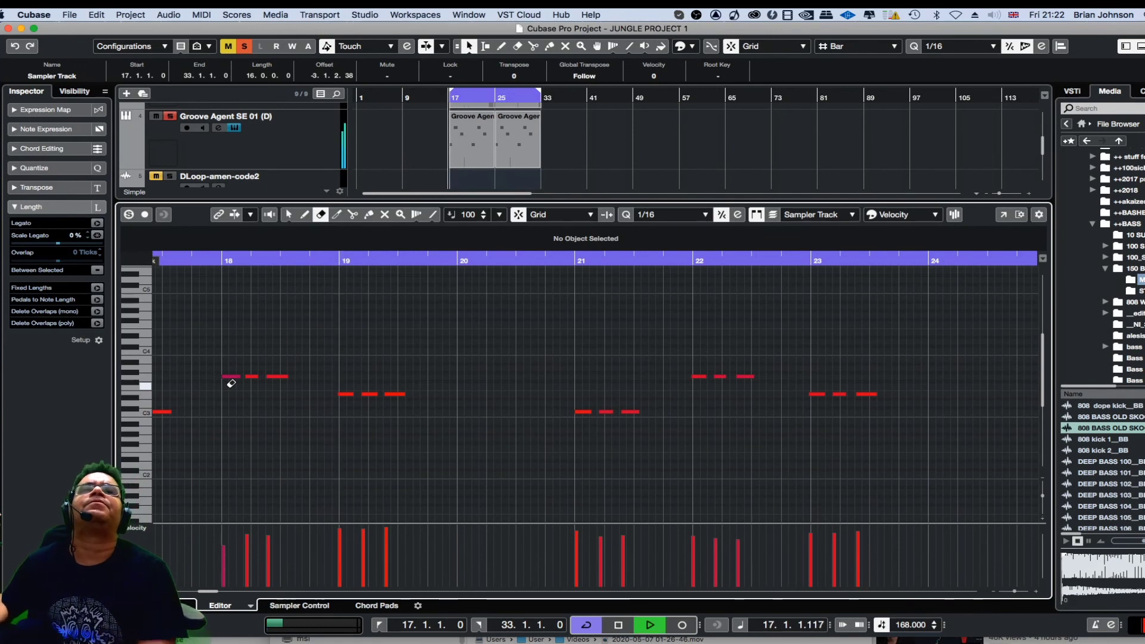
key("space")
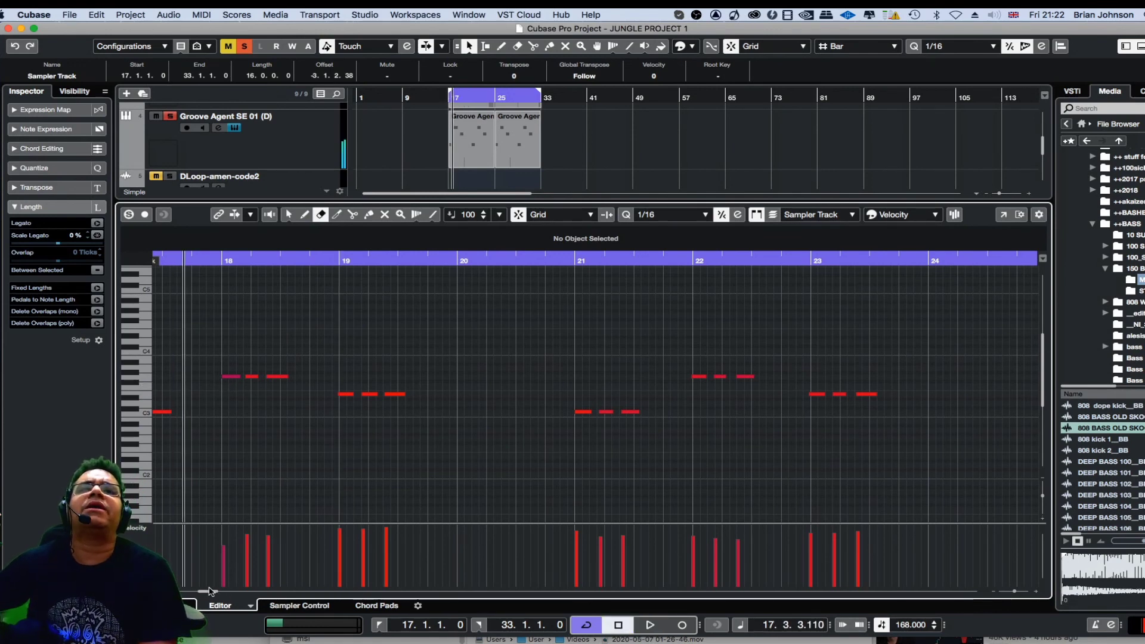
left_click_drag(209, 591, 201, 594)
right_click(690, 437)
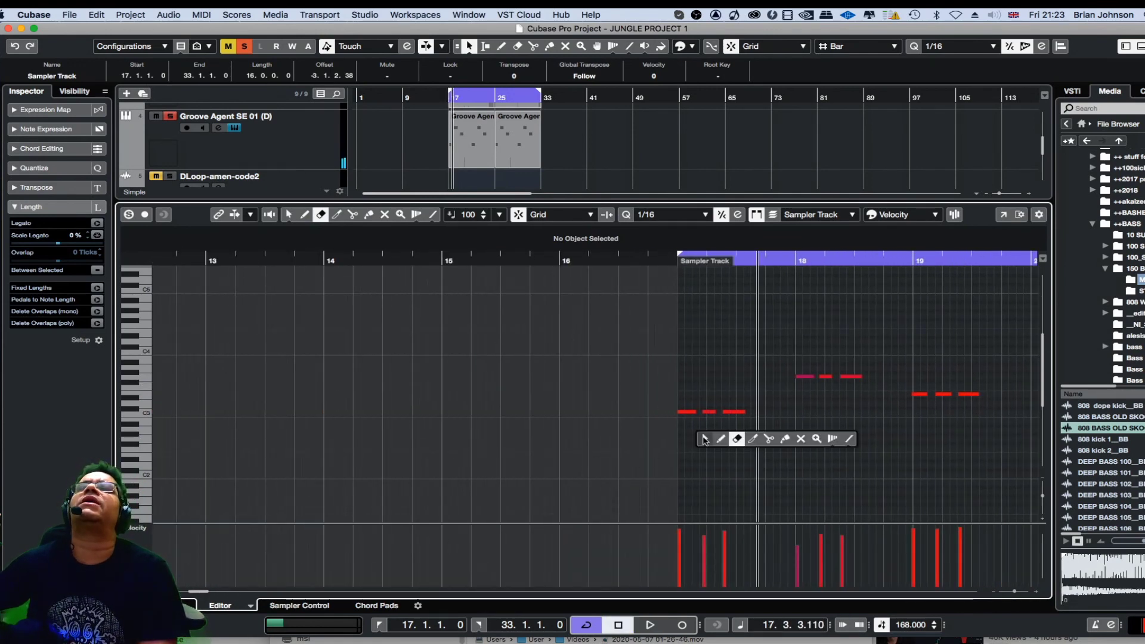
left_click(702, 440)
Step: Try deleting the first and second bass notes in bar 17
left_click(687, 412)
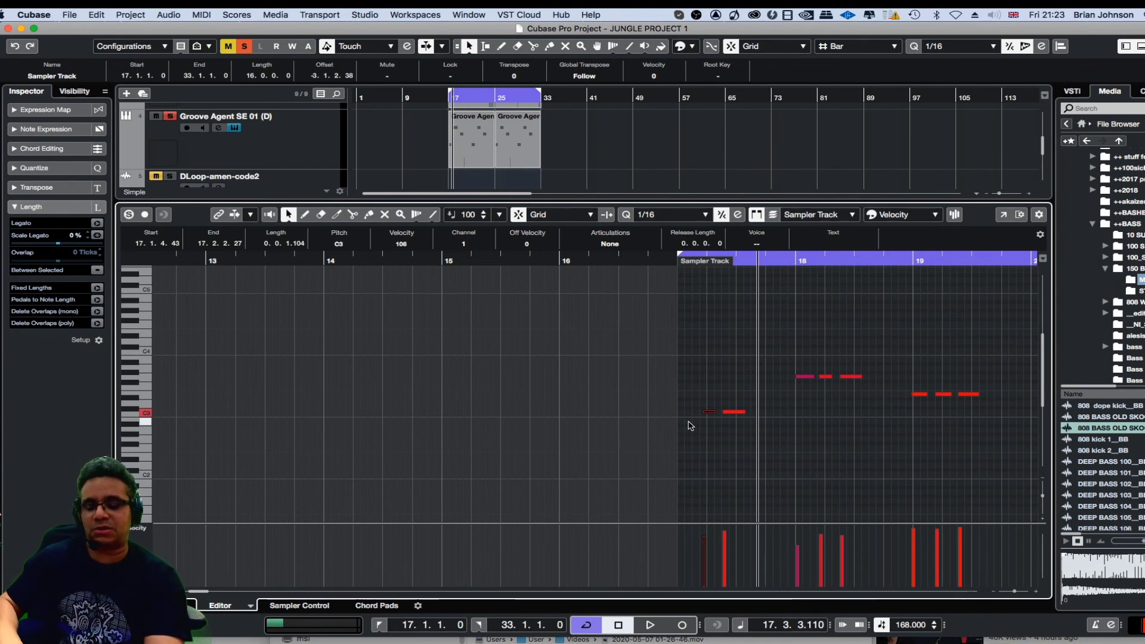
left_click(693, 425)
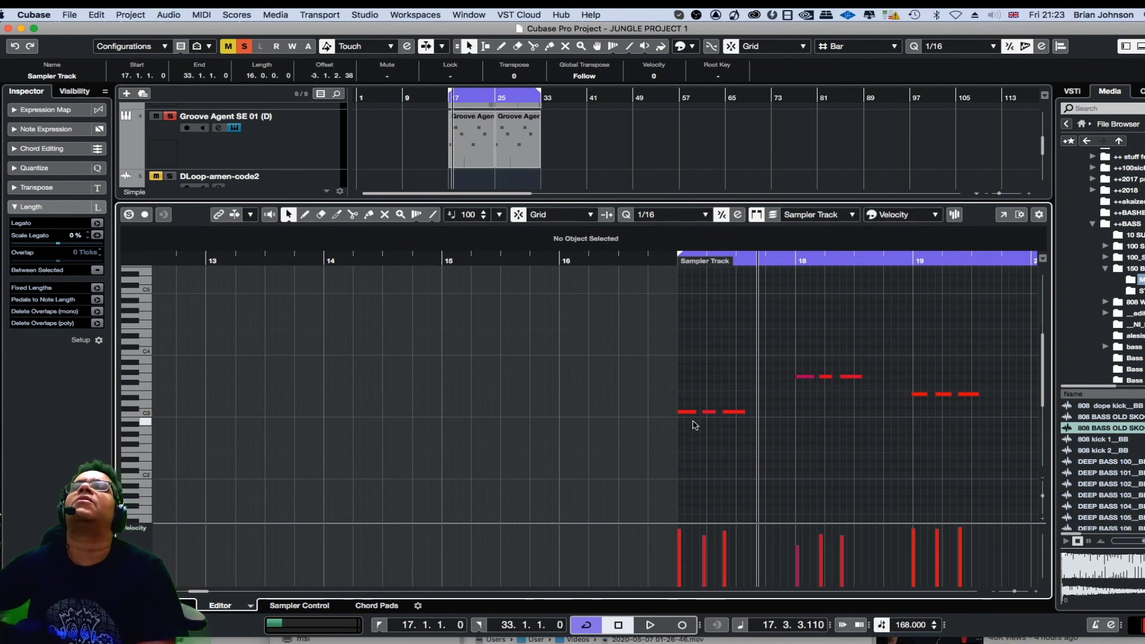
left_click(709, 413)
key("Delete")
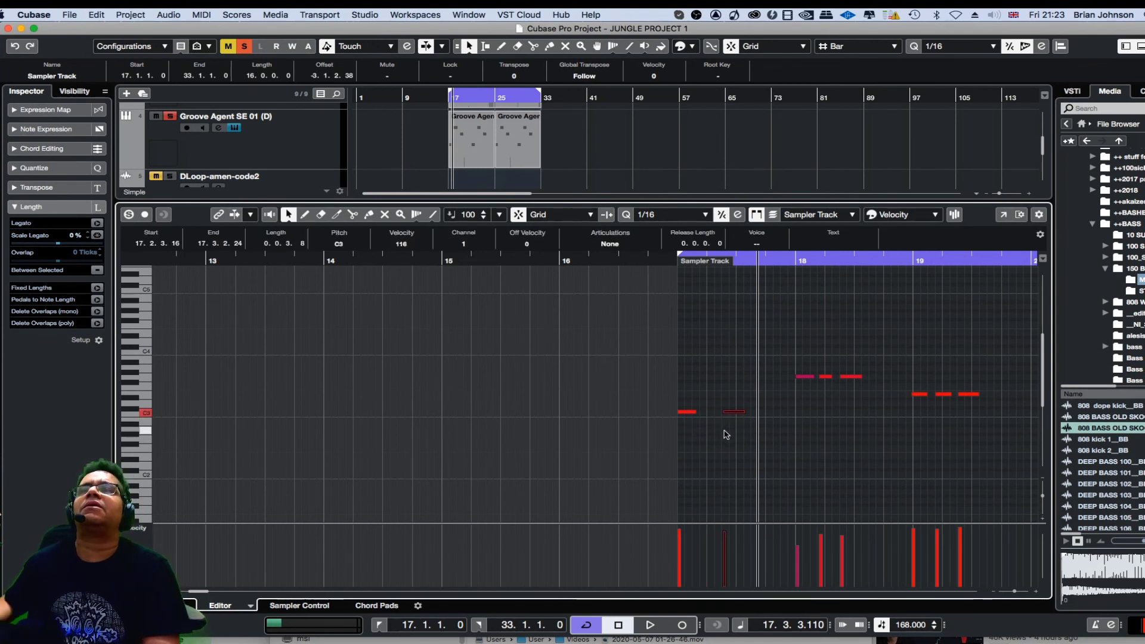
Step: Quantize the bass notes in bars 17 to 19 and bars 21 to 23 to 1/16 during playback
key("space")
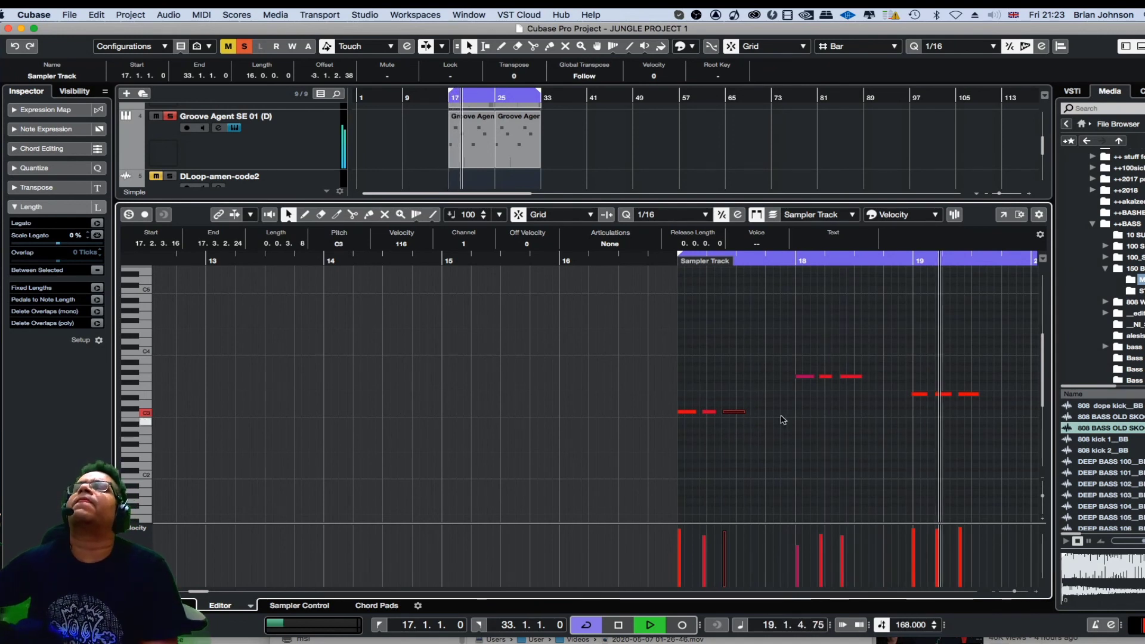
left_click_drag(653, 352, 1013, 451)
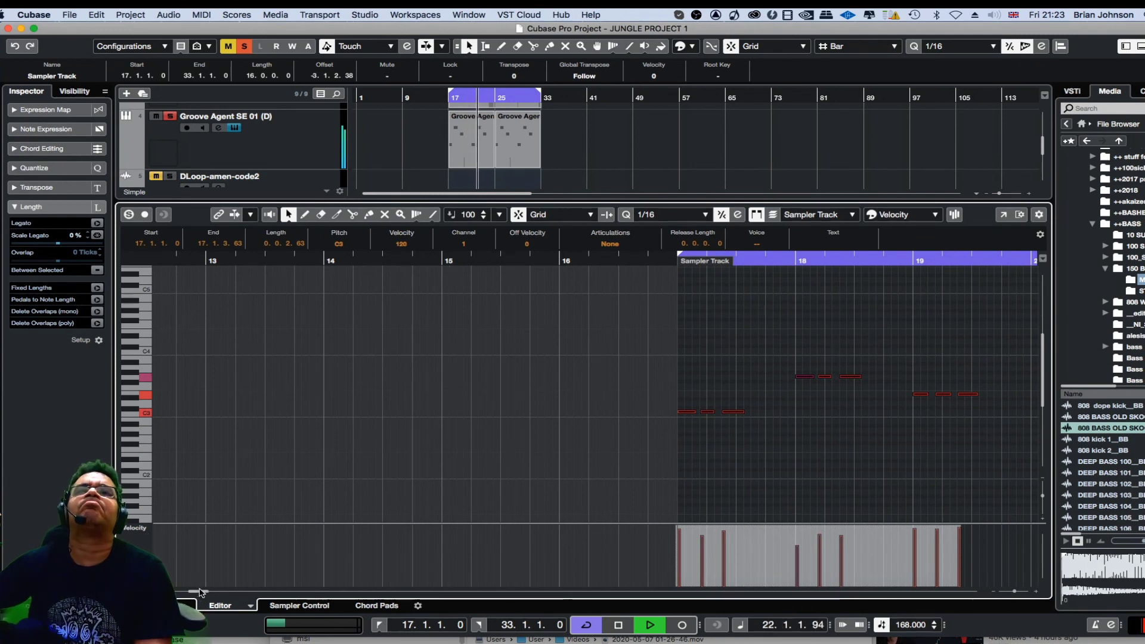
left_click_drag(311, 340, 693, 493)
left_click_drag(557, 371, 650, 421)
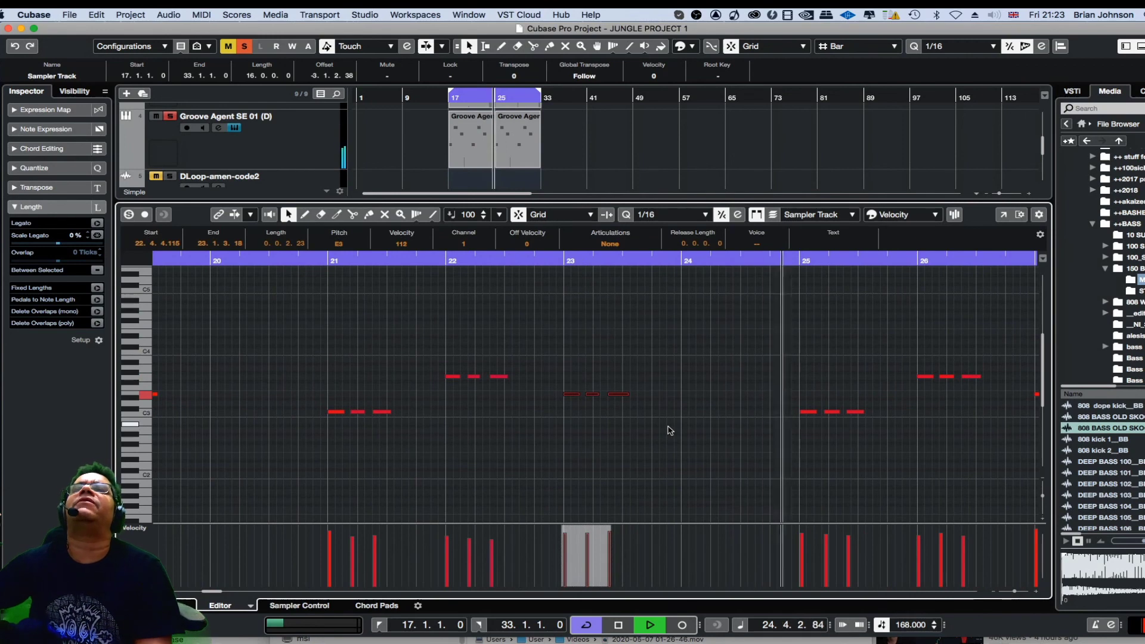
Step: Quantize the bass notes in bars 25 to 27 and bars 29 to 31 to 1/16, and stop playback
left_click_drag(719, 358, 1063, 465)
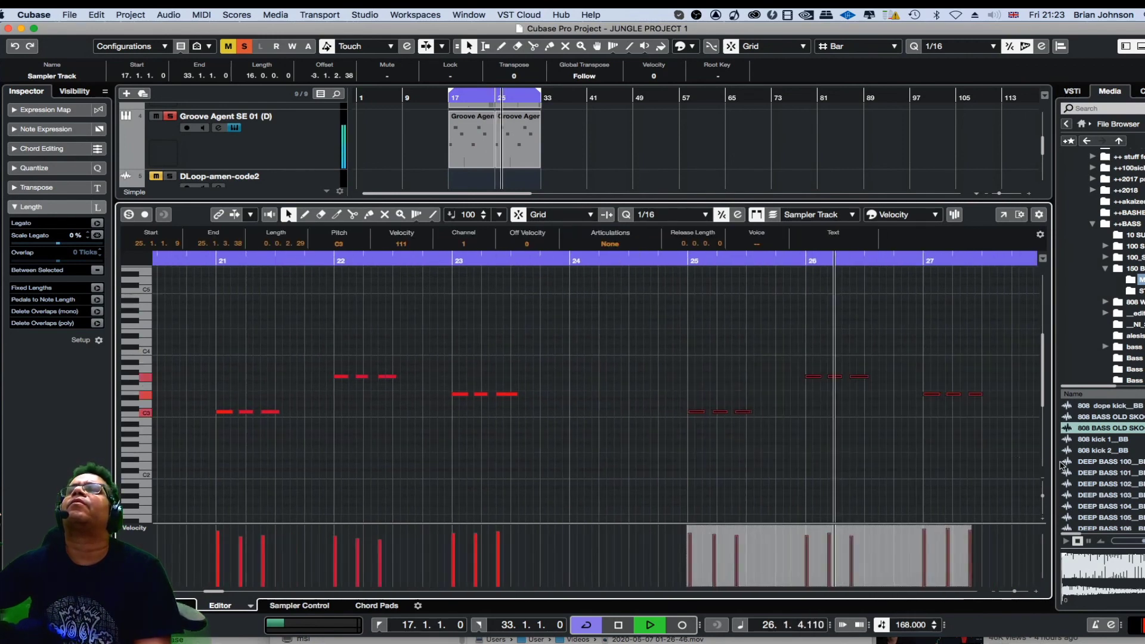
key("q")
left_click(938, 457)
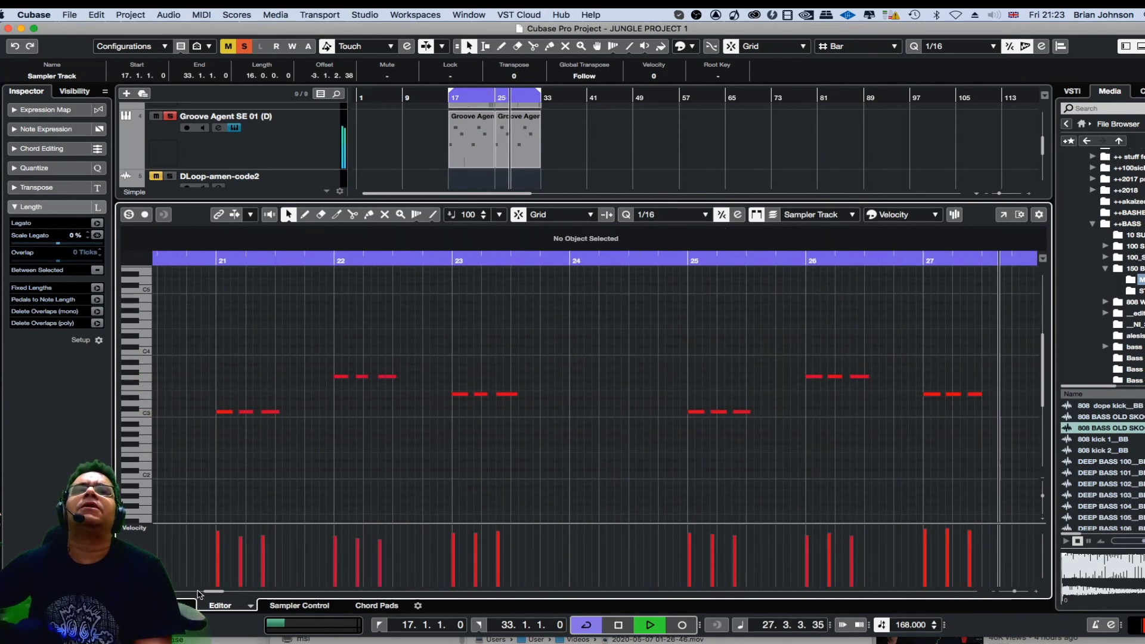
left_click_drag(624, 304, 1008, 460)
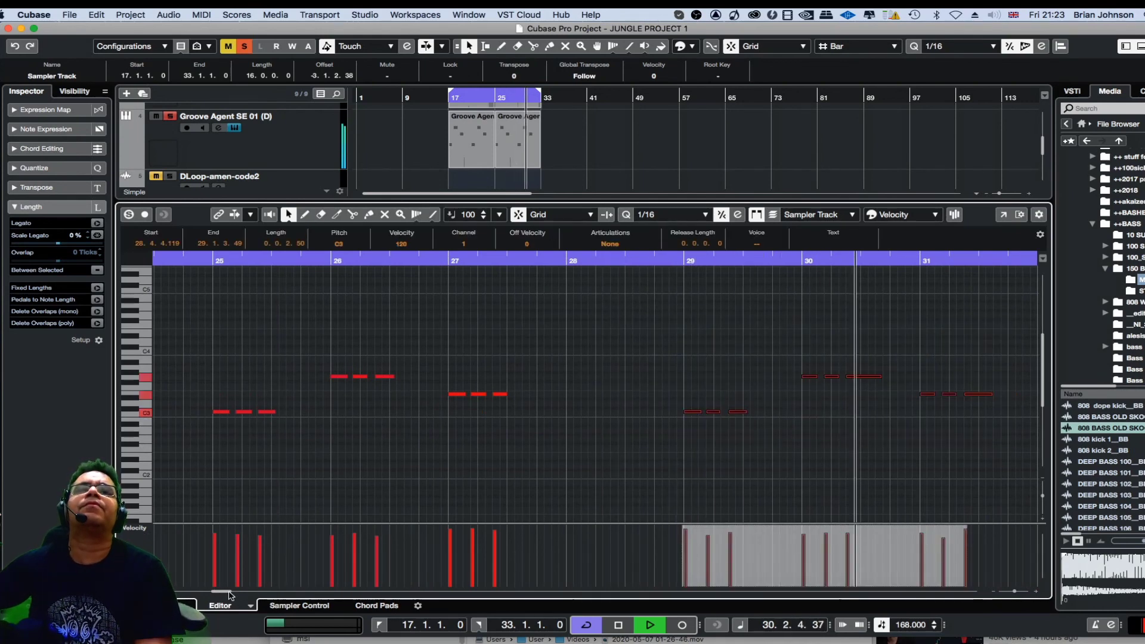
mouse_move(225, 592)
left_mouse_down()
mouse_move(237, 592)
mouse_move(217, 592)
left_mouse_up()
key("space")
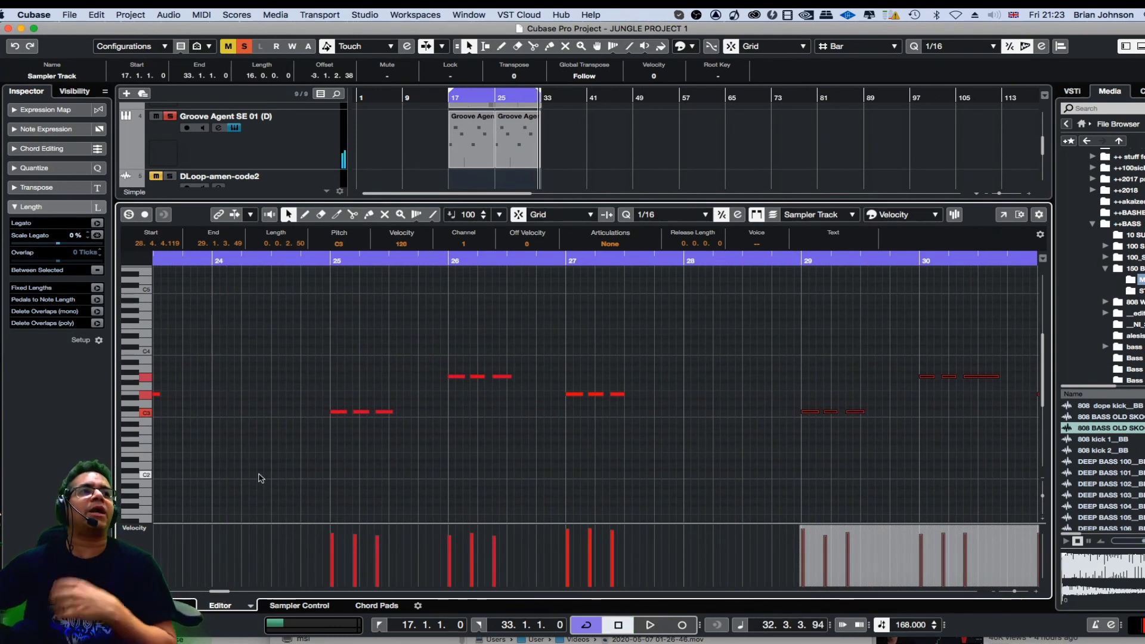